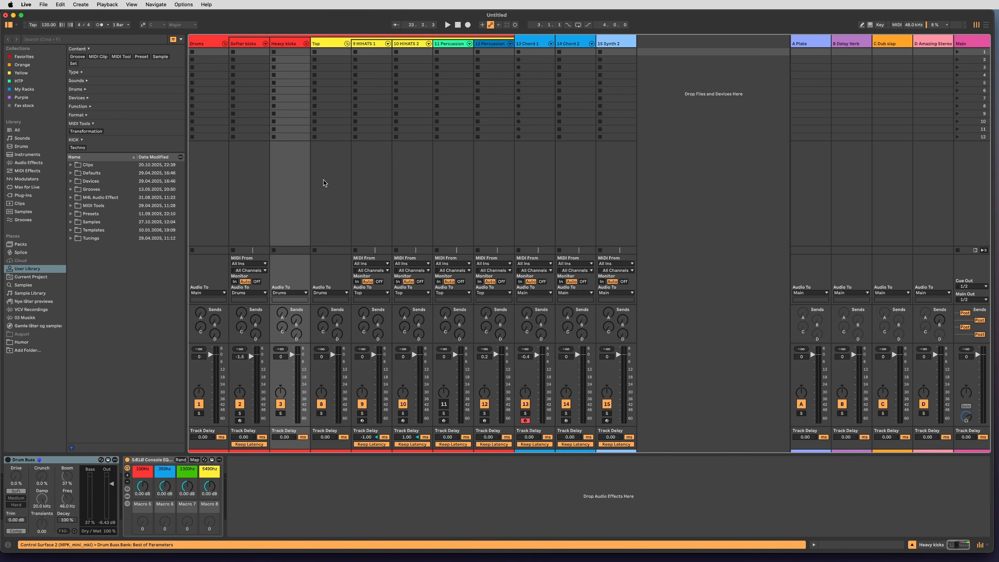
# Create an empty MIDI clip in the first slot of the Softer kicks track and enlarge its note editor.
pyautogui.click(323, 179)
pyautogui.click(256, 174)
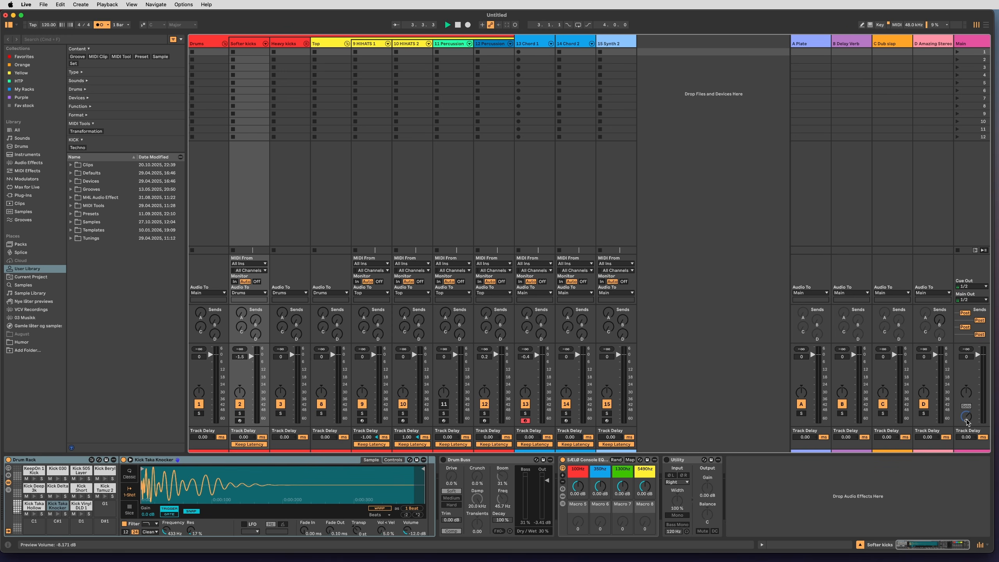
pyautogui.doubleClick(250, 53)
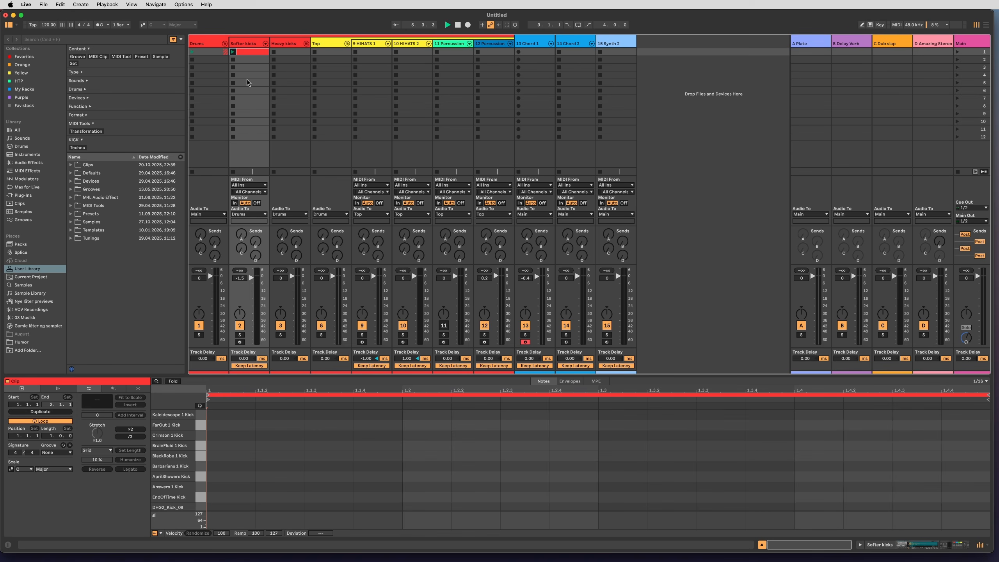
pyautogui.moveTo(361, 374); pyautogui.dragTo(362, 354)
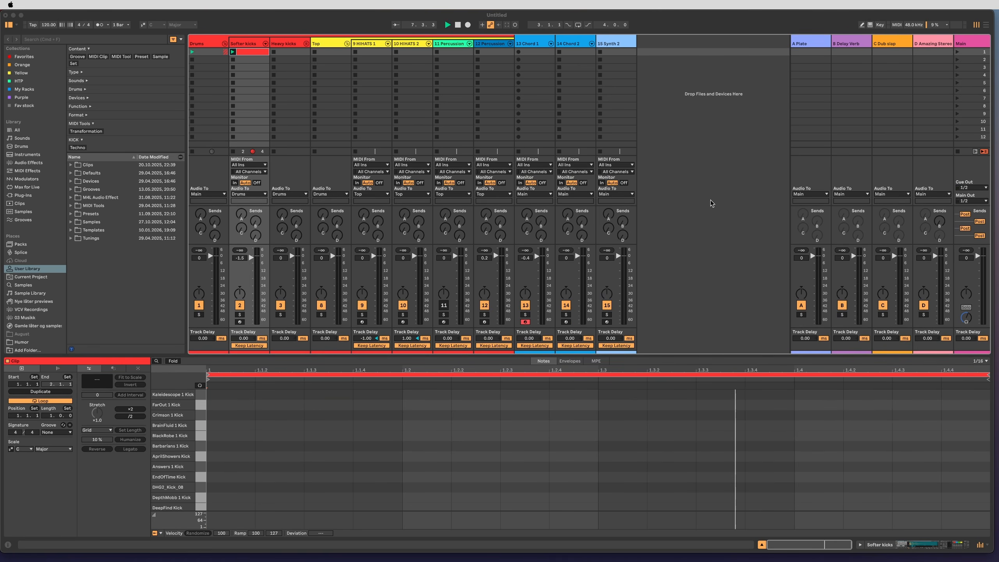
# Draw a Kick Tamuz 2 note at 1.1.1 and set its velocity to 100.
pyautogui.scroll(-3, 251, 469)
pyautogui.click(233, 467)
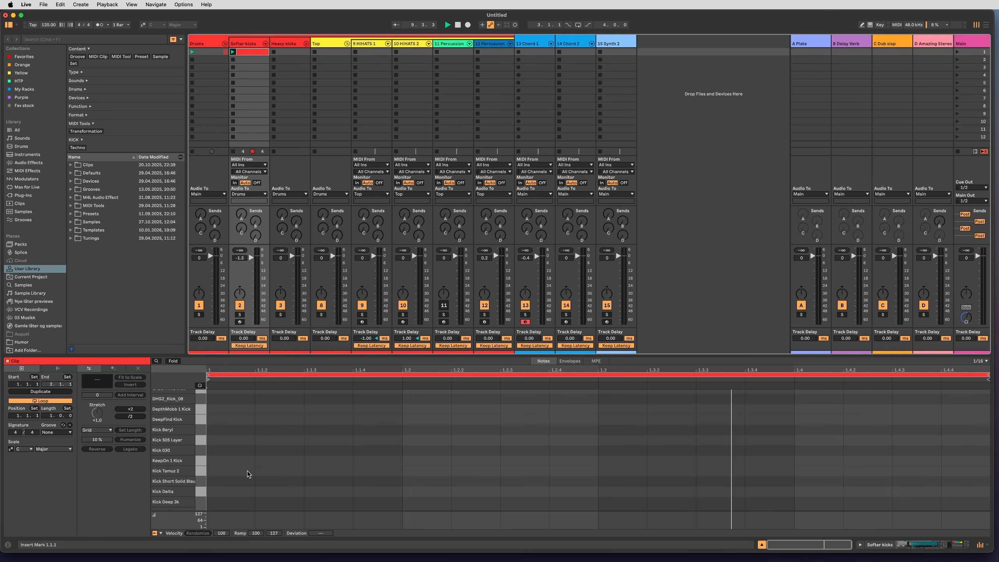
pyautogui.press('b')
pyautogui.click(243, 471)
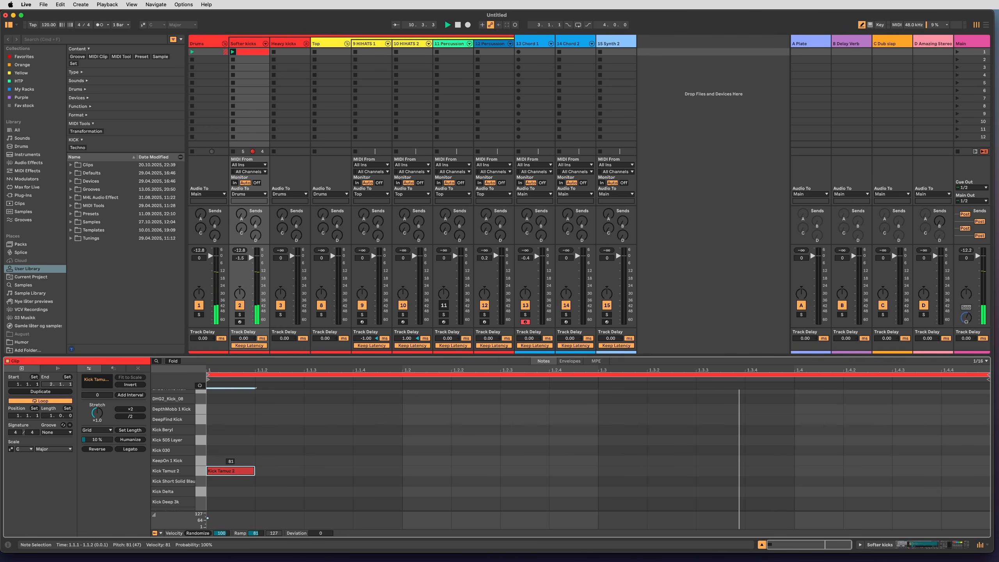
pyautogui.moveTo(240, 475); pyautogui.dragTo(239, 469)
pyautogui.press('o')
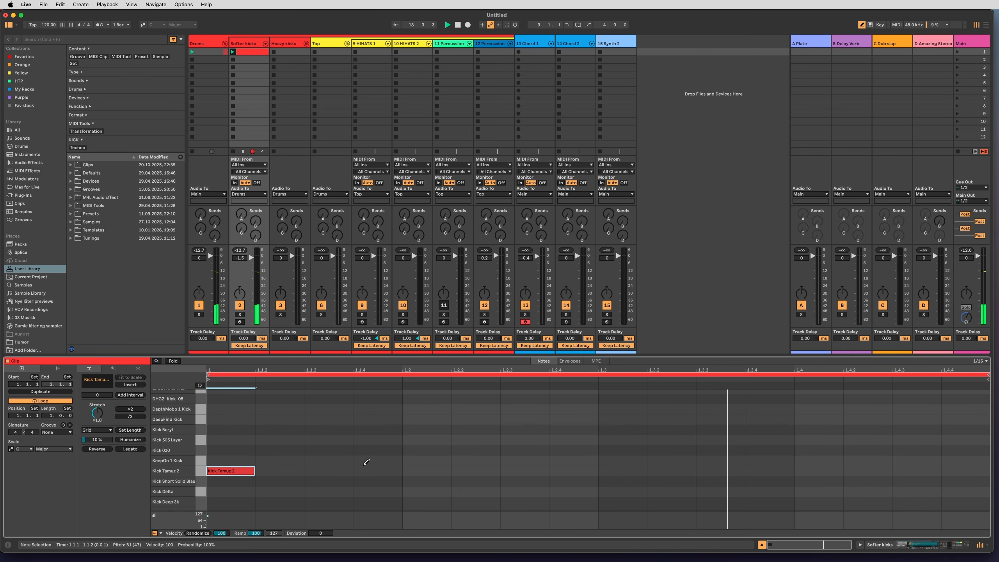
# Draw a Kick Tamuz 2 note at 1.2.3 with velocity 71.
pyautogui.click(527, 470)
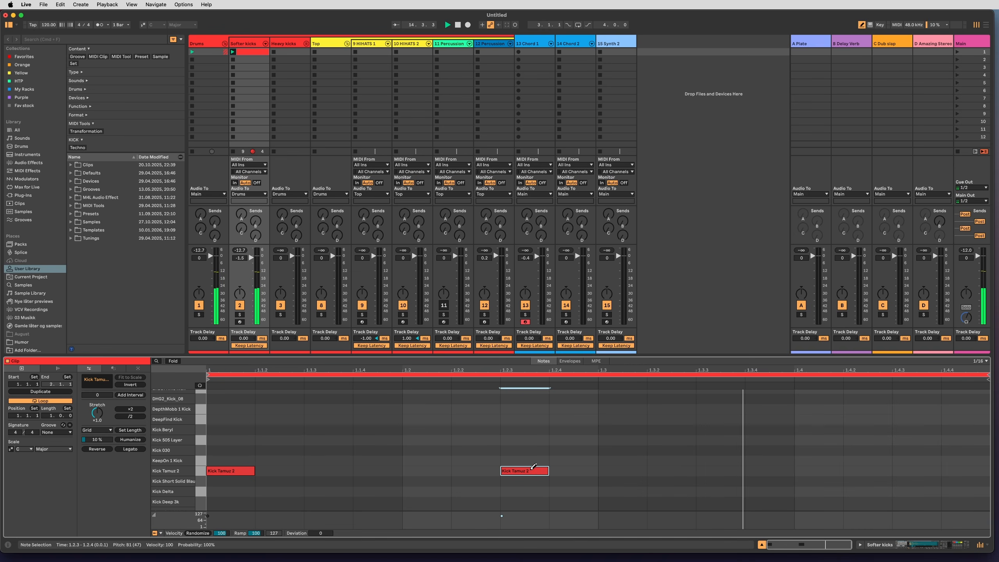
pyautogui.moveTo(533, 466); pyautogui.dragTo(531, 470)
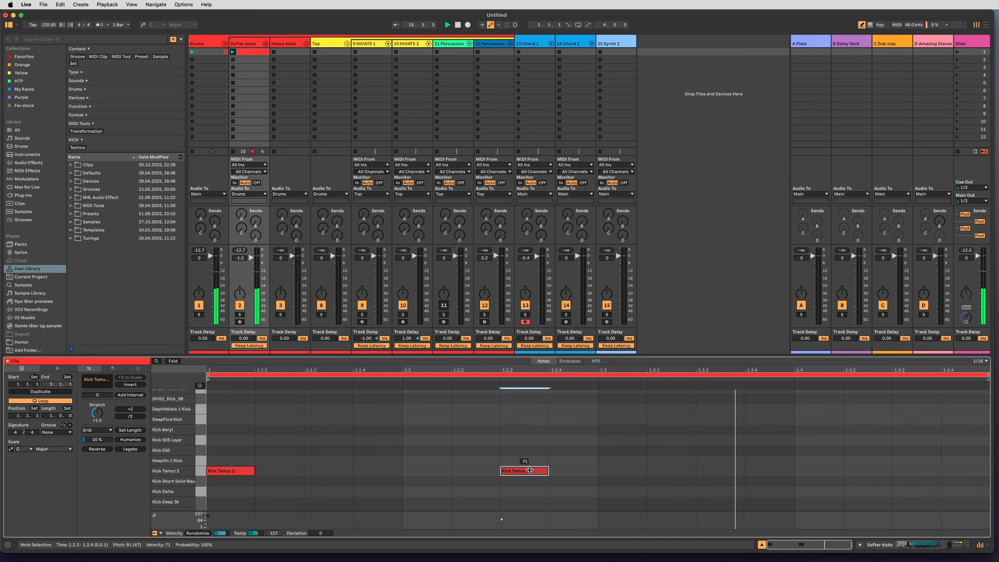
pyautogui.hotkey('shift', 'Tab')
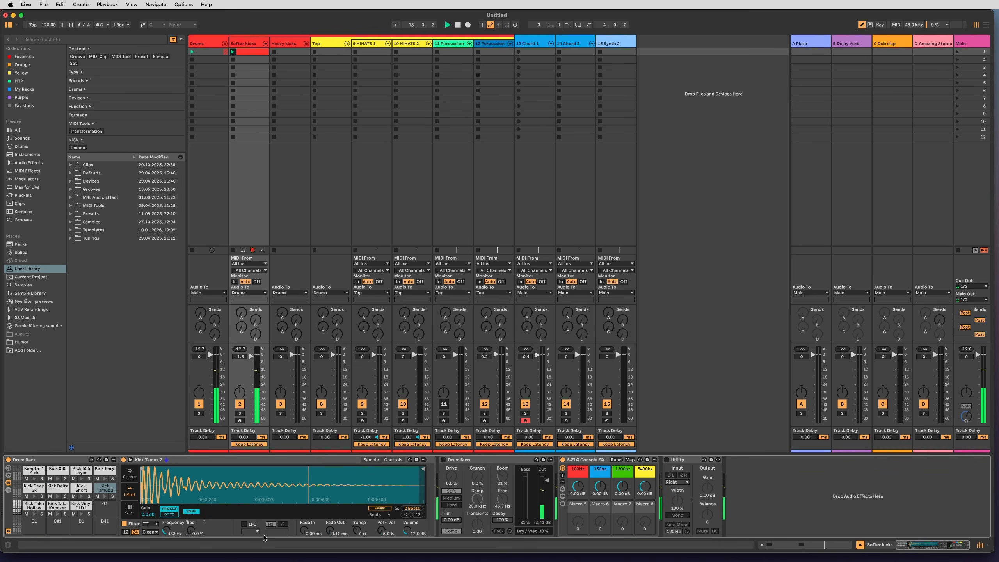
pyautogui.hotkey('shift', 'Tab')
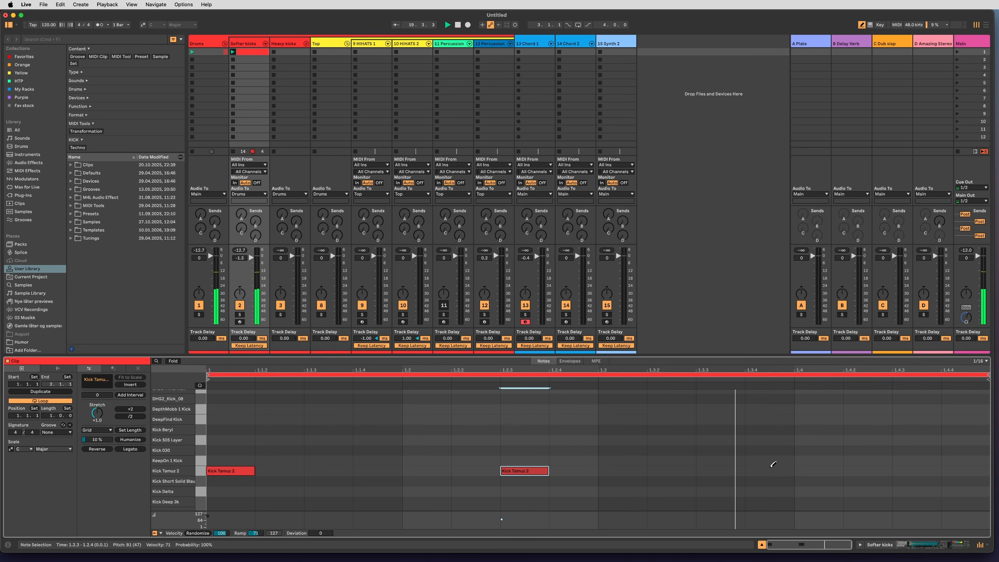
# Add a Kick Tamuz 2 note at 1.4.1 and a short 1/32 note at 1.3 with velocity 59.
pyautogui.click(803, 471)
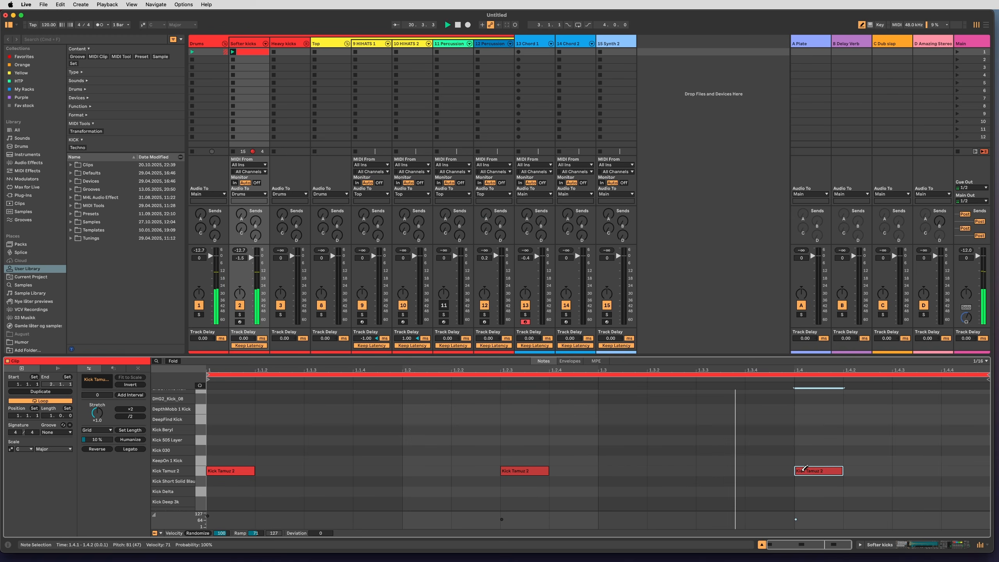
pyautogui.moveTo(809, 471); pyautogui.dragTo(813, 469)
pyautogui.press('super+1')
pyautogui.click(709, 471)
pyautogui.moveTo(711, 469); pyautogui.dragTo(610, 469)
pyautogui.press('b')
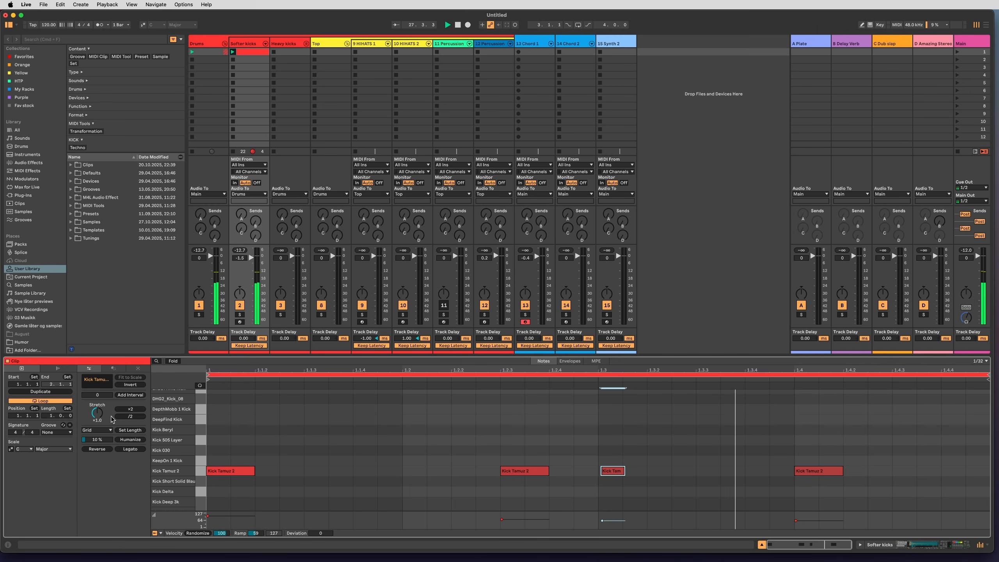
# Enable Echo on the Drums group with a narrower filter of about 157 Hz to 1.26 kHz, 36% feedback and 25% dry/wet.
pyautogui.moveTo(139, 356); pyautogui.dragTo(138, 406)
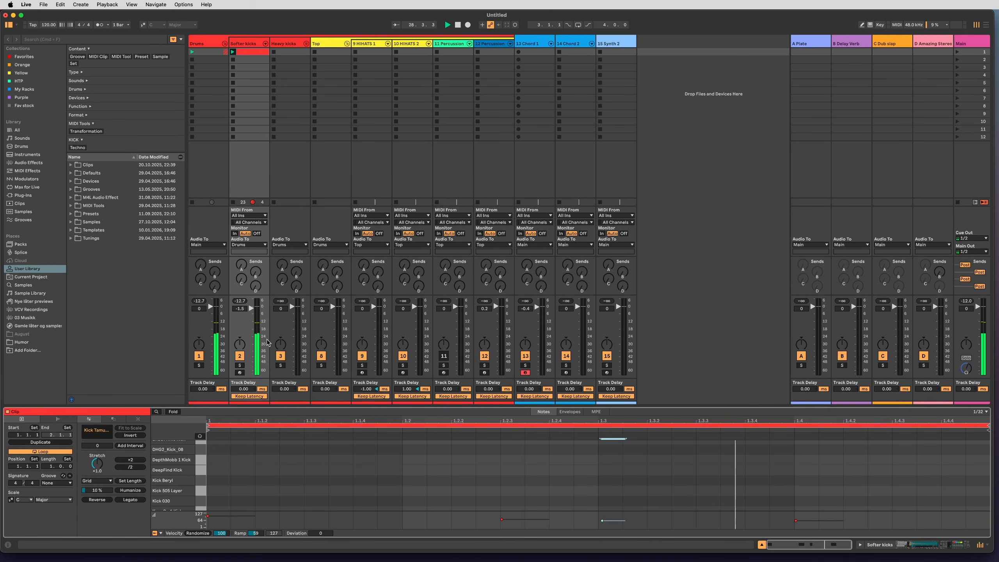
pyautogui.click(209, 44)
pyautogui.hotkey('shift', 'Tab')
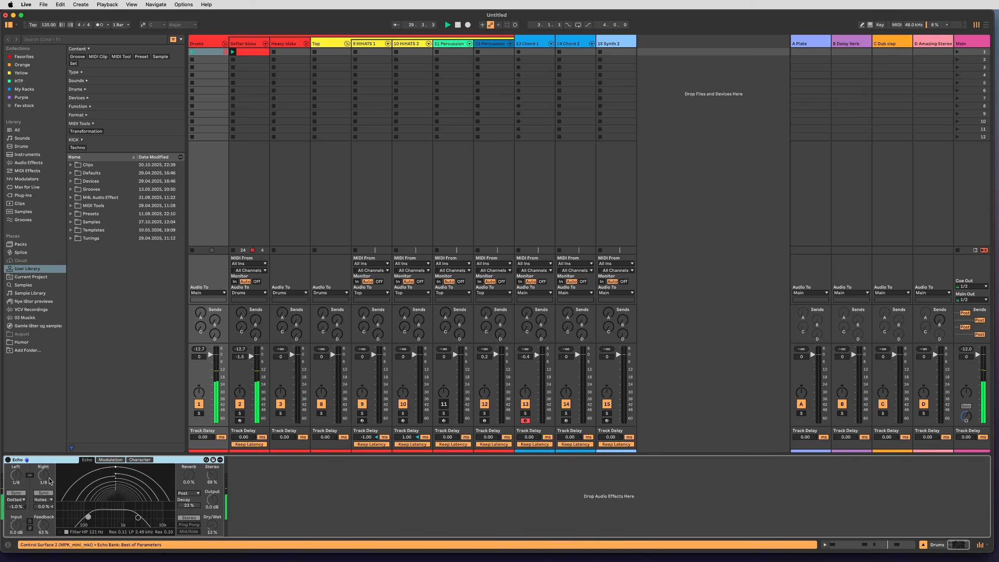
pyautogui.click(7, 460)
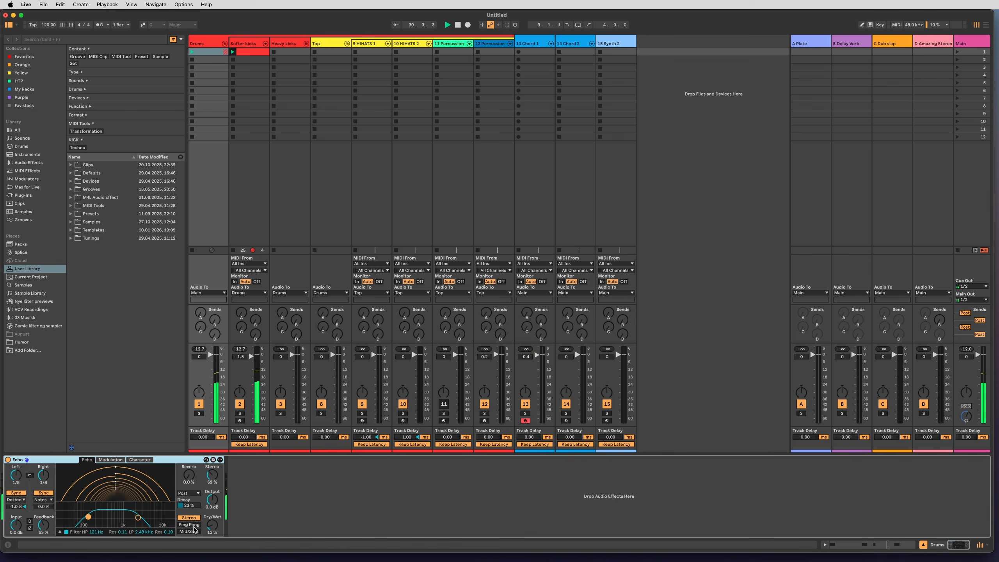
pyautogui.moveTo(139, 518); pyautogui.dragTo(125, 516)
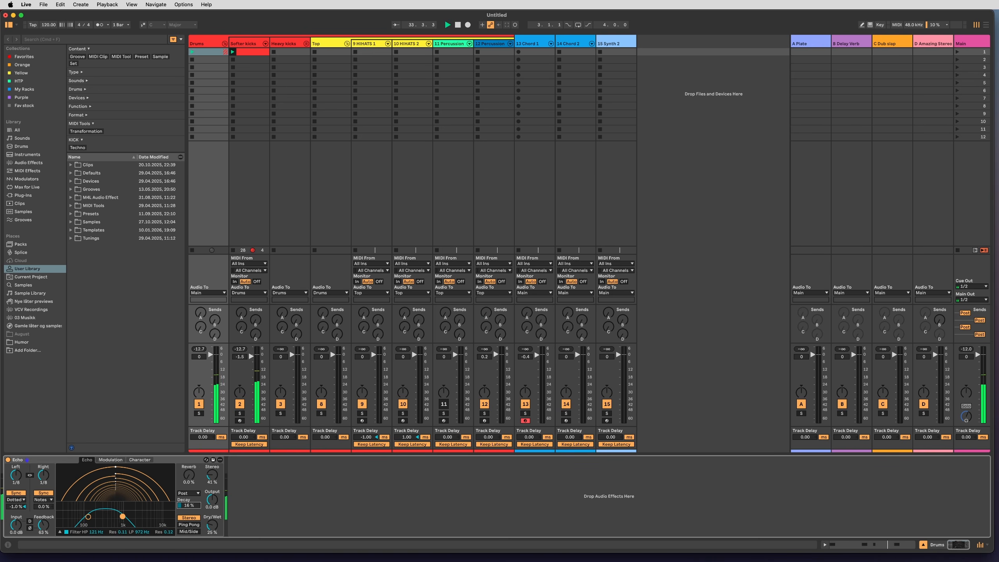
pyautogui.moveTo(44, 525); pyautogui.dragTo(45, 545)
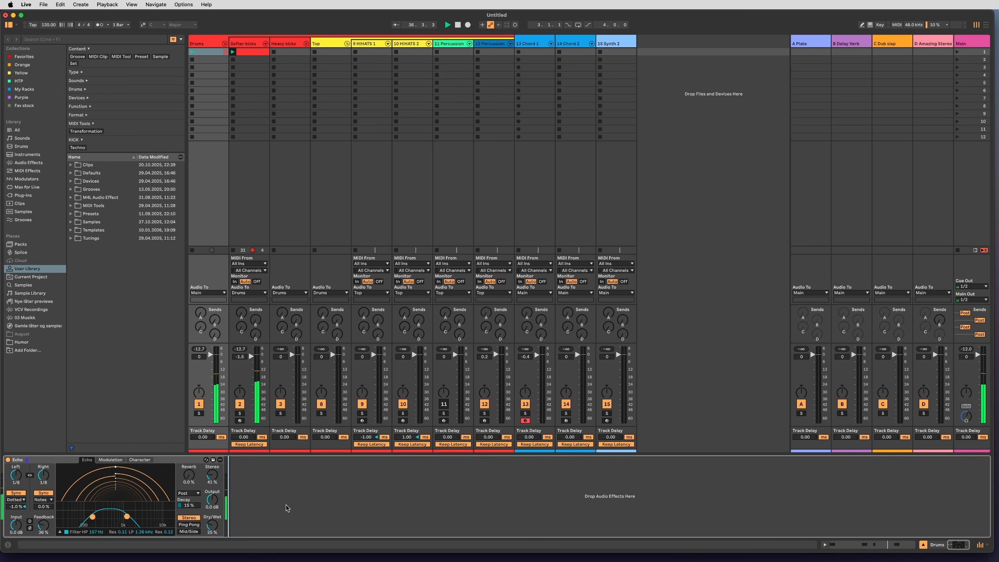
pyautogui.click(525, 208)
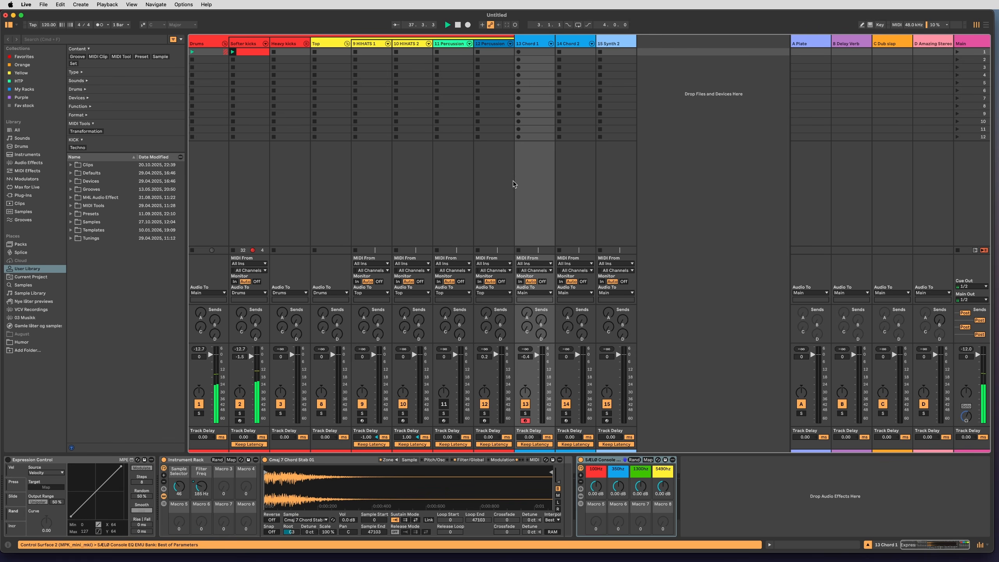
# Duplicate the Softer kicks clip's loop twice to extend the kick pattern to four bars.
pyautogui.click(263, 52)
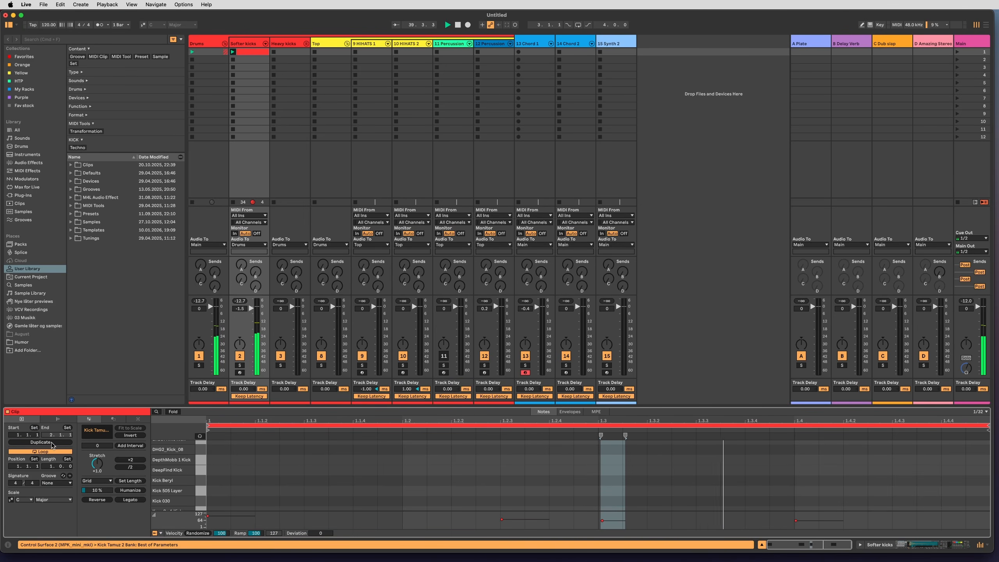
pyautogui.scroll(-4, 331, 456)
pyautogui.scroll(2, 307, 455)
pyautogui.click(33, 444)
pyautogui.click(617, 467)
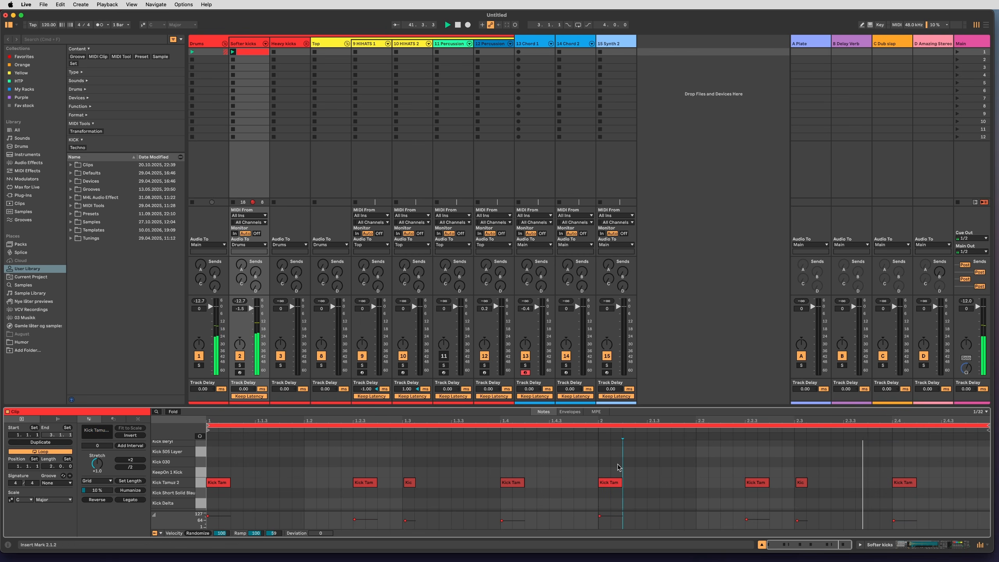
pyautogui.click(68, 442)
pyautogui.click(464, 466)
# Add a quiet 1/16 Kick Tamuz 2 note with velocity 41 in bar 3, nudged slightly after 3.1.4.
pyautogui.moveTo(662, 422); pyautogui.dragTo(643, 487)
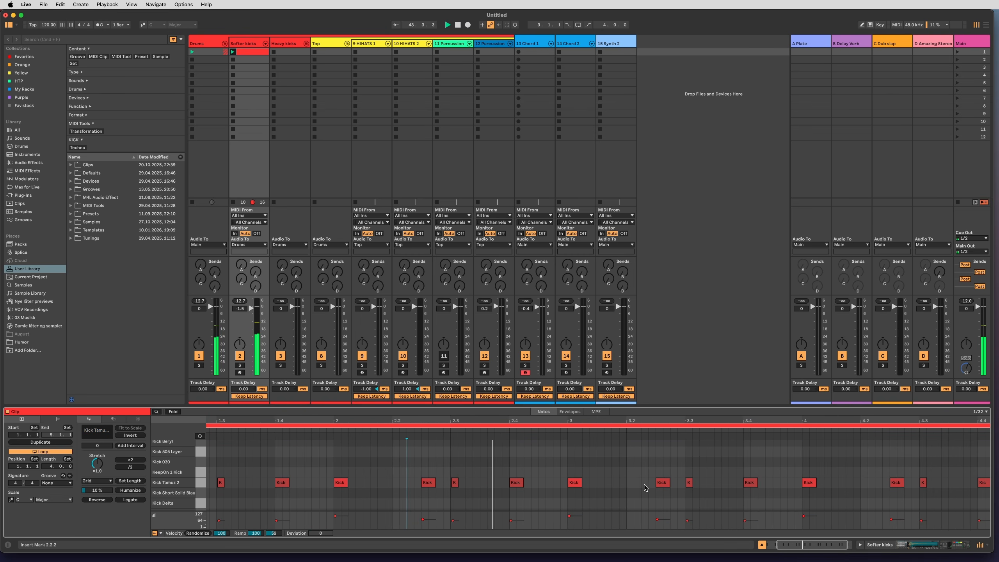
pyautogui.press('b')
pyautogui.press('super+2')
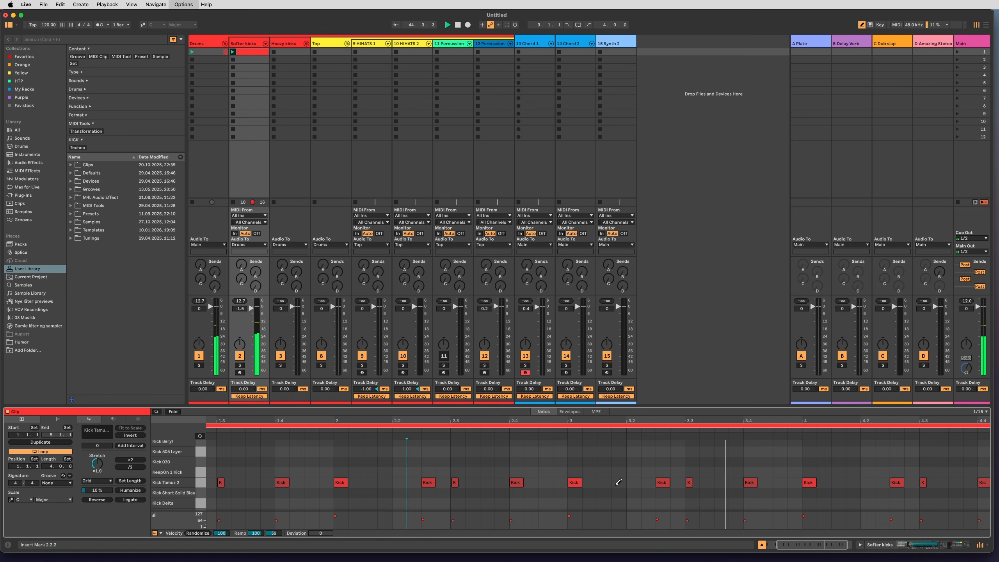
pyautogui.click(617, 481)
pyautogui.press('b')
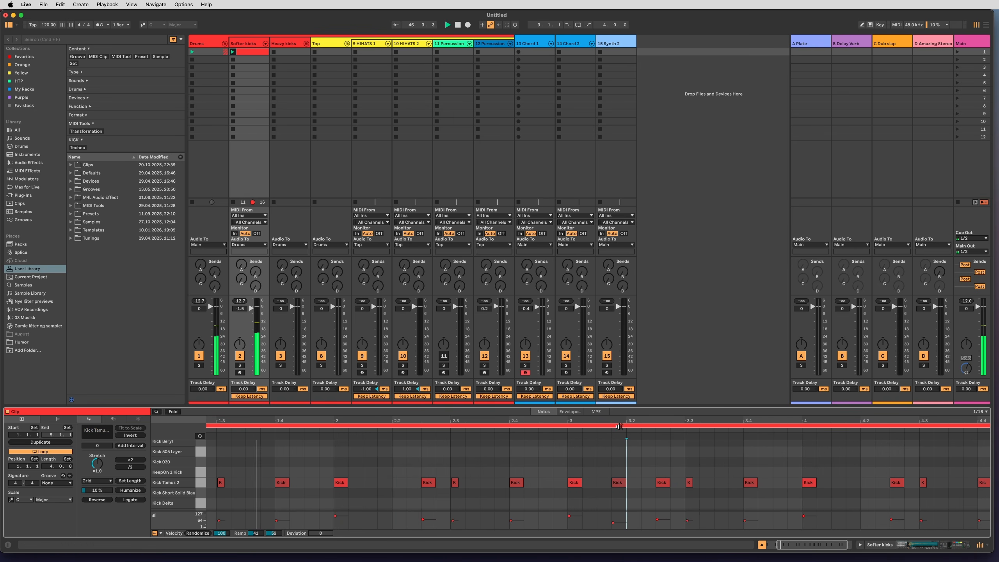
pyautogui.click(618, 426)
pyautogui.moveTo(621, 426); pyautogui.dragTo(610, 483)
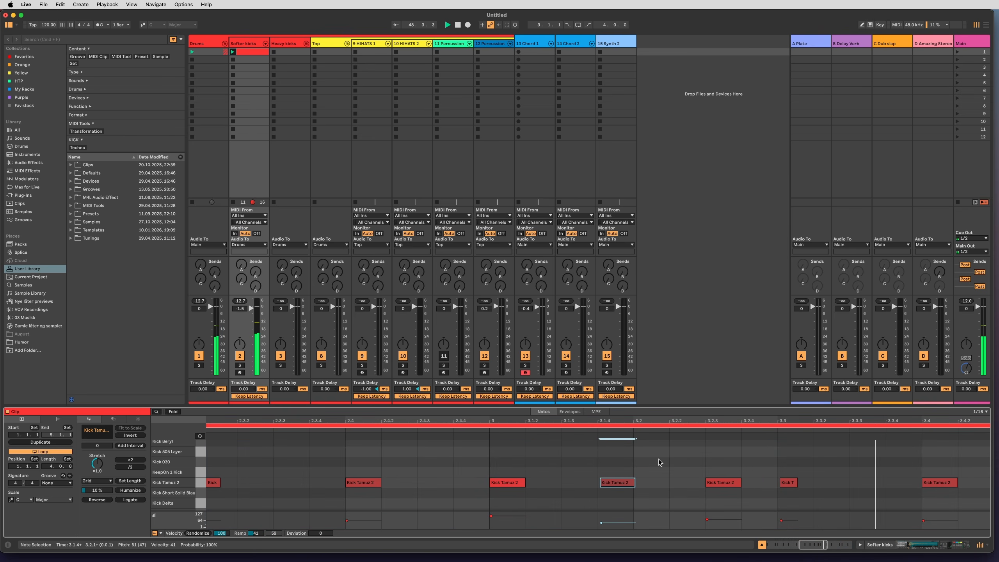
pyautogui.moveTo(676, 422); pyautogui.dragTo(676, 387)
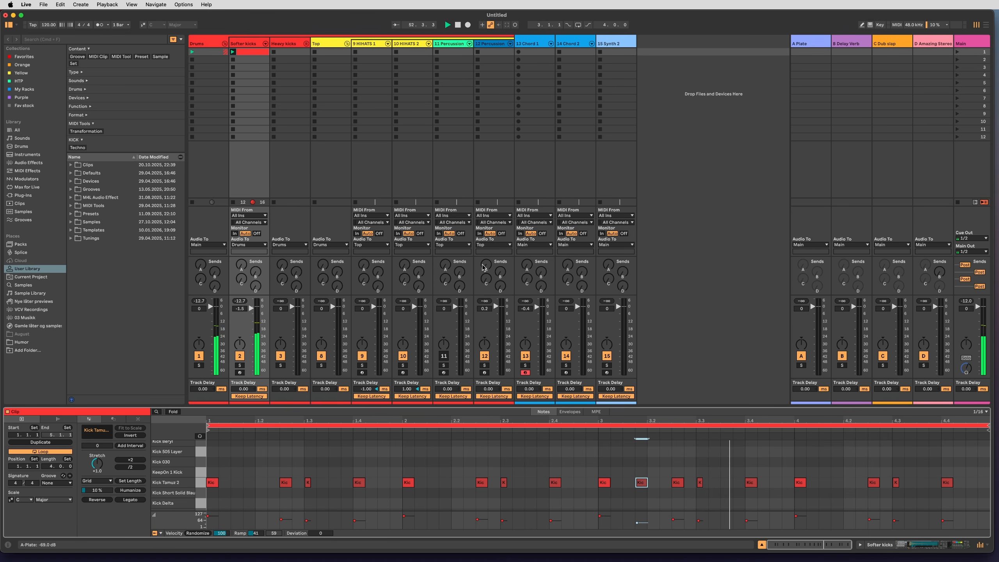
# Activate the 11 Percussion track, then create a MIDI clip in the first slot of 12 Percussion 2 with an enlarged note editor.
pyautogui.click(445, 356)
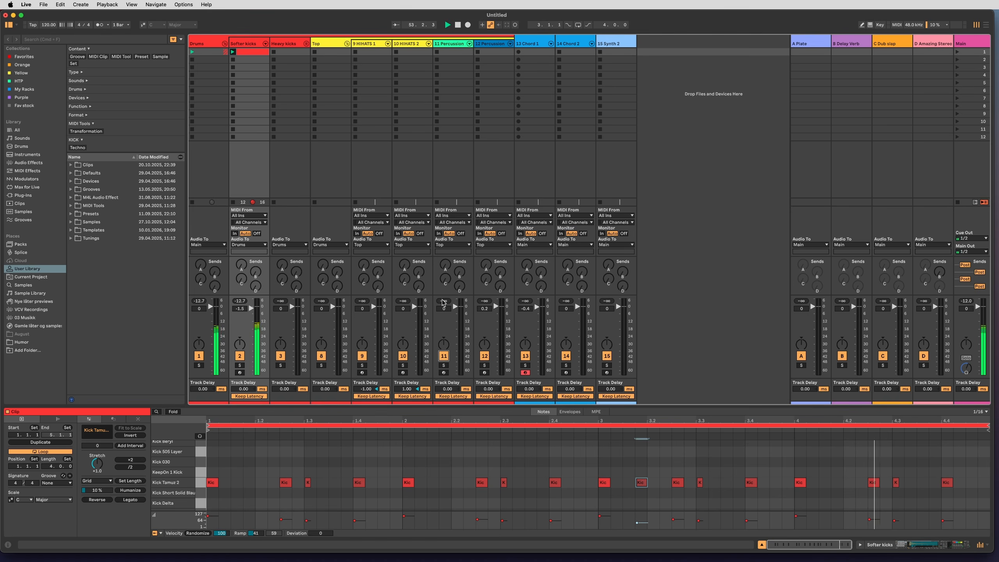
pyautogui.click(489, 47)
pyautogui.doubleClick(487, 53)
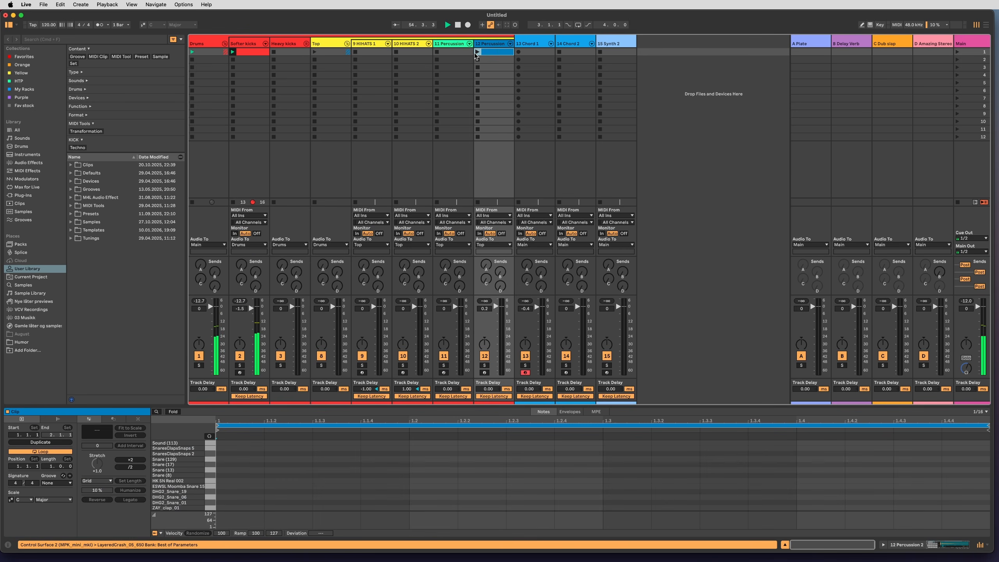
pyautogui.moveTo(489, 403); pyautogui.dragTo(490, 298)
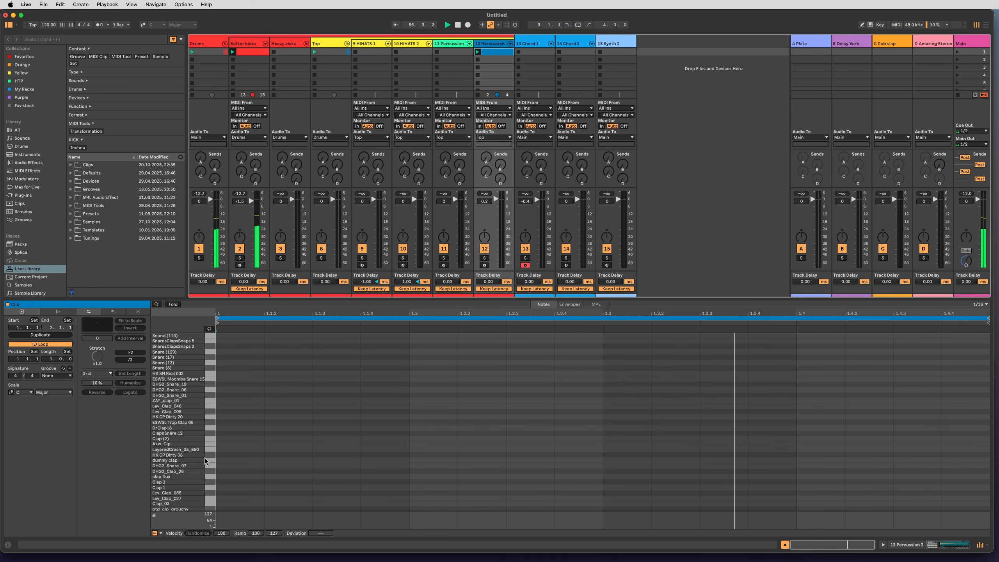
# Audition the percussion sounds and draw a Snare (8) note at 1.2.1 with velocity 67.
pyautogui.click(208, 329)
pyautogui.scroll(5, 210, 394)
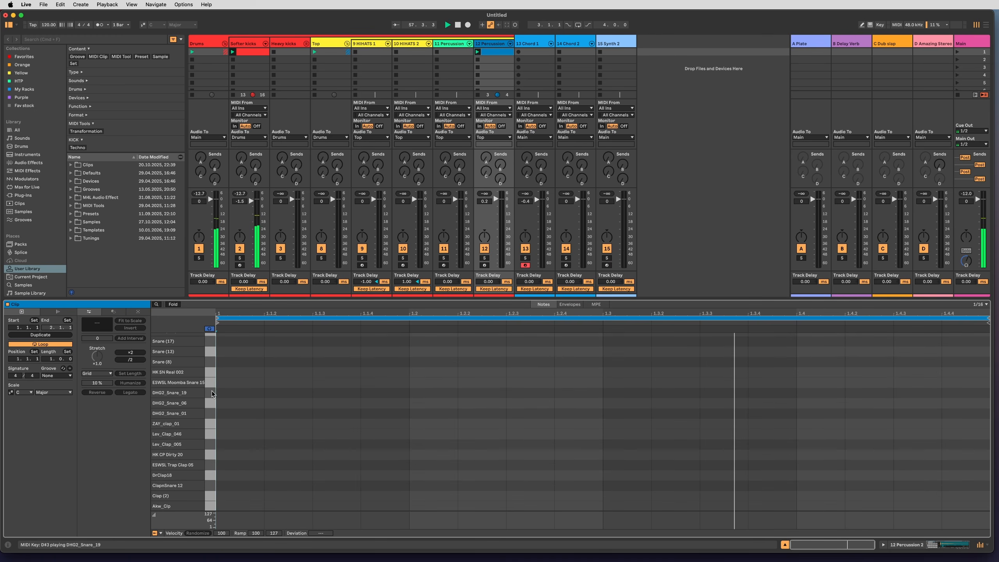
pyautogui.press('b')
pyautogui.click(433, 391)
pyautogui.moveTo(429, 391); pyautogui.dragTo(428, 389)
pyautogui.click(209, 329)
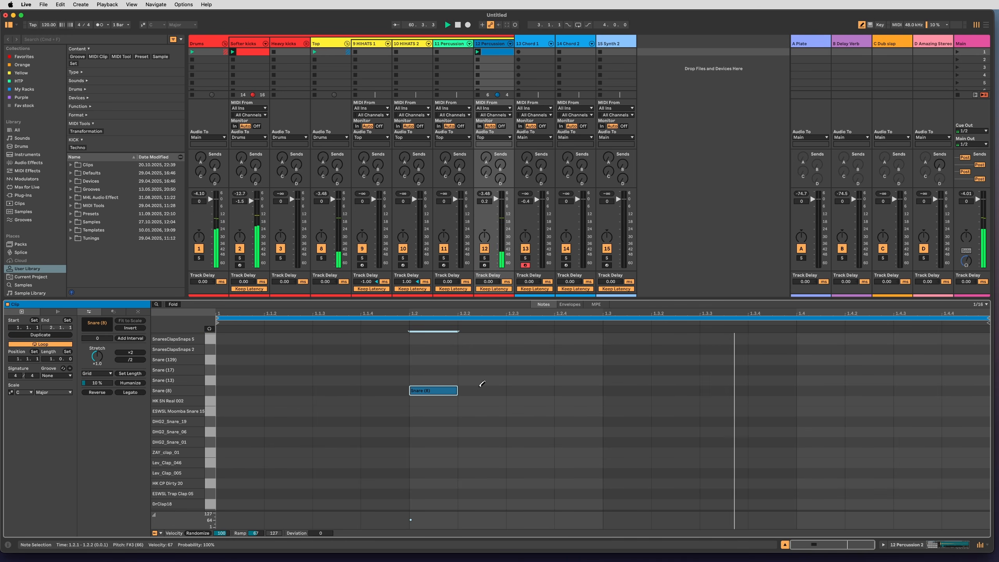
# Select the Snare (8) pad in the Drum Rack and set its sample's fade-out to about 8.83 ms.
pyautogui.hotkey('shift', 'Tab')
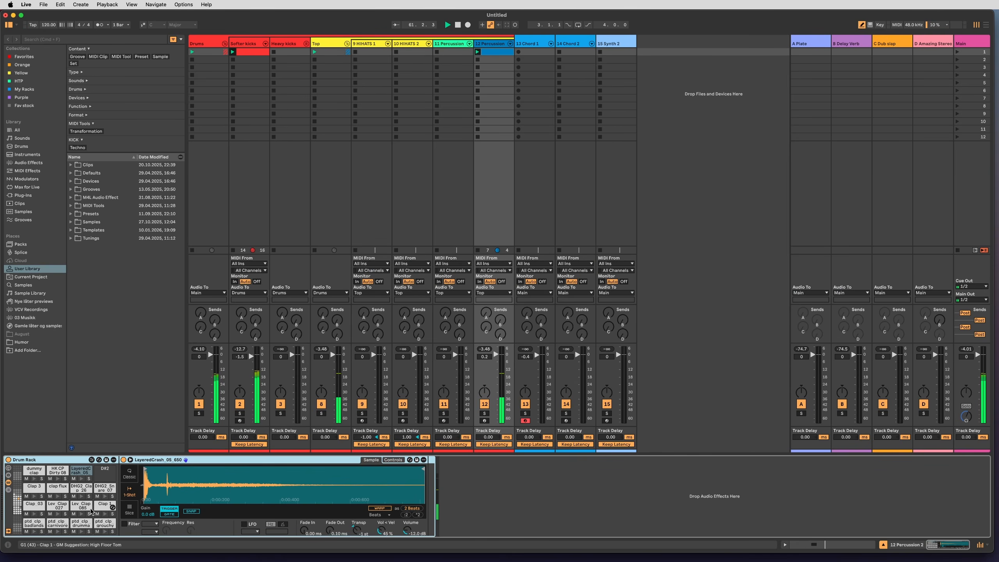
pyautogui.click(17, 501)
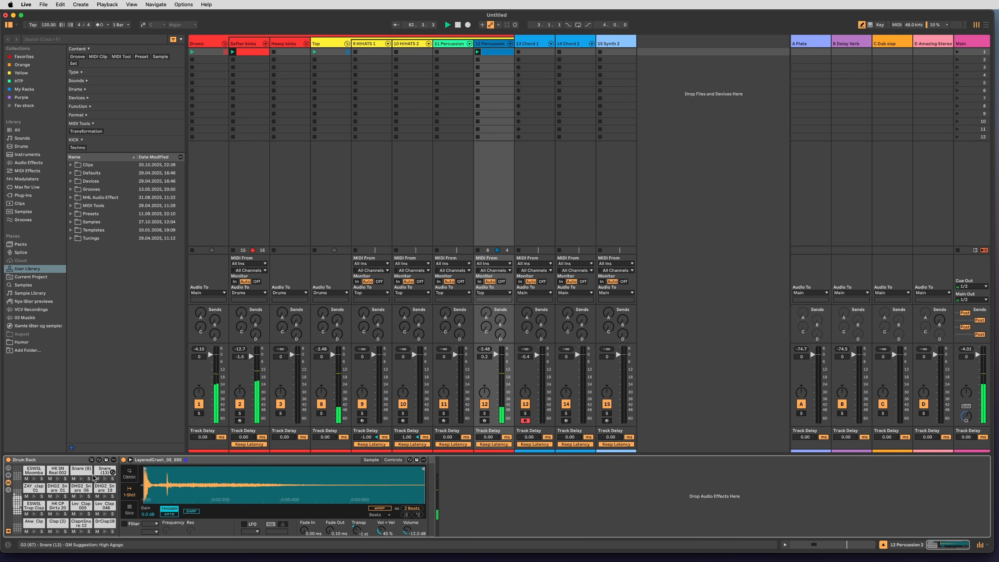
pyautogui.click(82, 469)
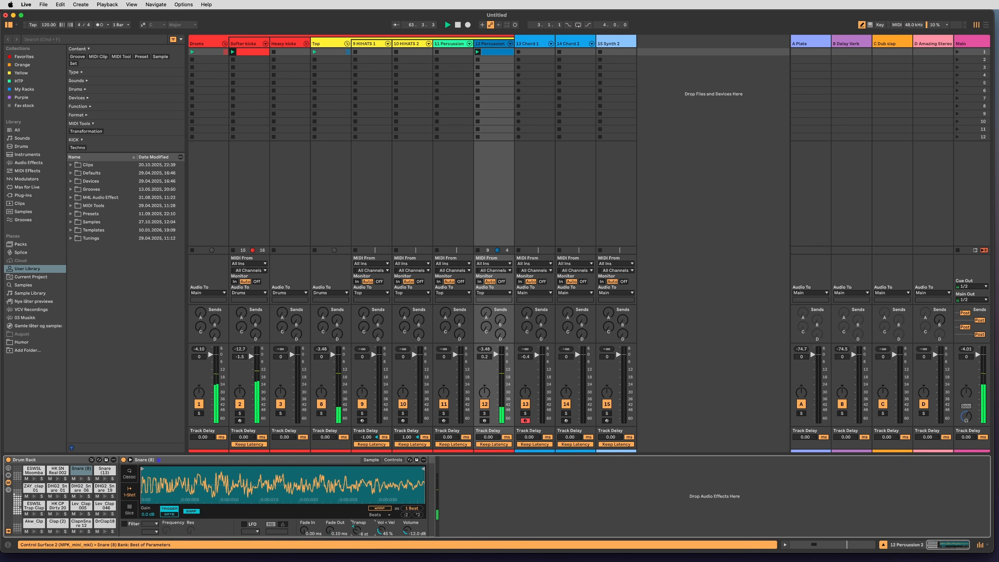
pyautogui.moveTo(340, 534)
pyautogui.mouseDown()
pyautogui.moveTo(341, 519)
pyautogui.moveTo(352, 532)
pyautogui.mouseUp()
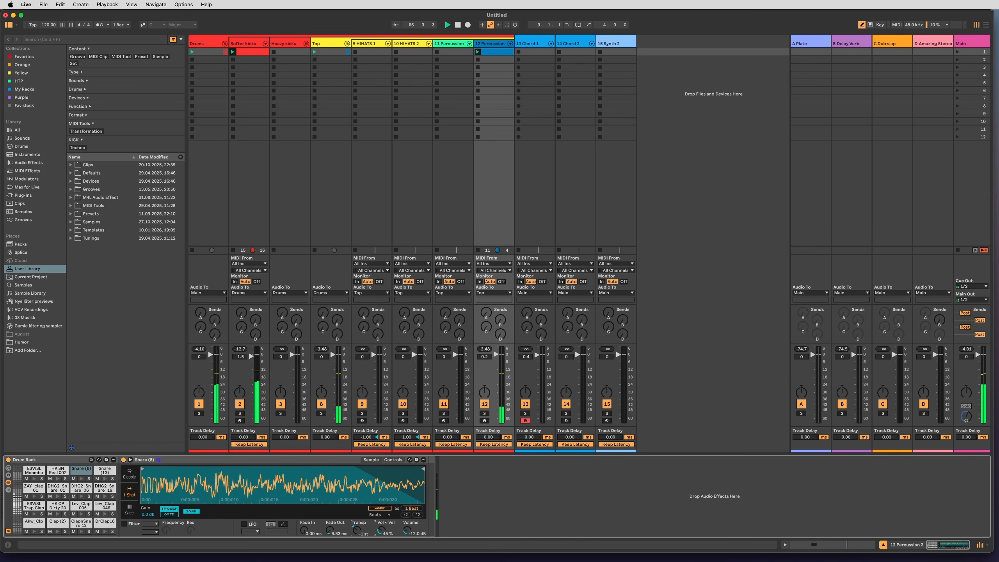
# Move the snare note at 1.2.1 up to Snare (13).
pyautogui.hotkey('shift', 'Tab')
pyautogui.press('super+a')
pyautogui.press('Up')
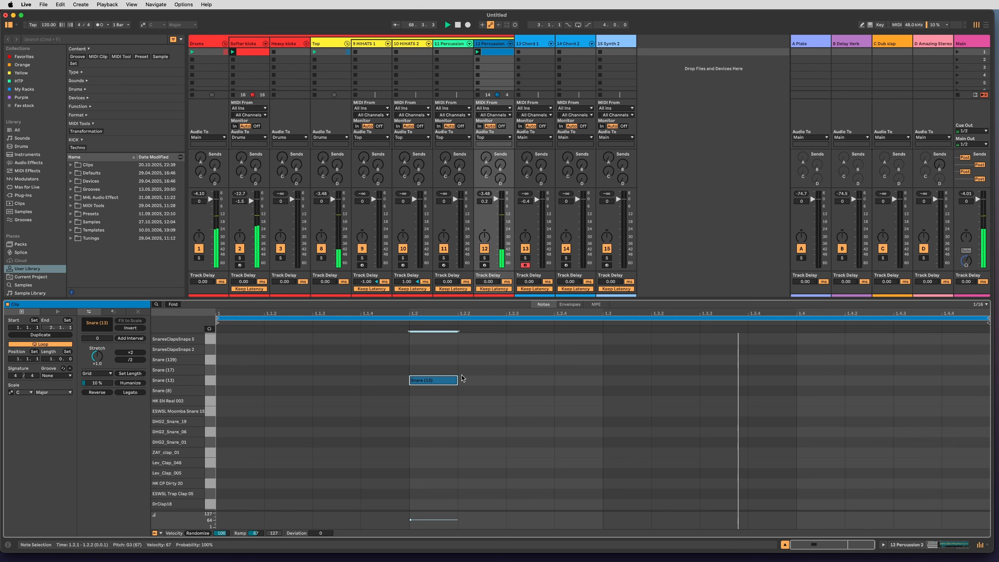
# Extend the percussion clip to two bars with a single Snare (13) note at 1.3.1, removing the duplicated note from bar two.
pyautogui.moveTo(458, 381); pyautogui.dragTo(530, 382)
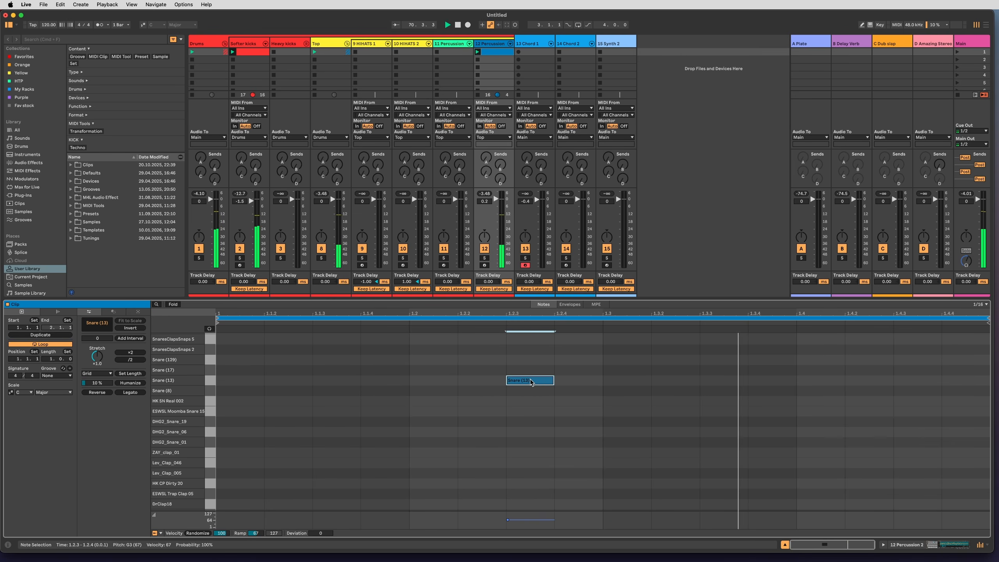
pyautogui.click(40, 334)
pyautogui.moveTo(656, 374); pyautogui.dragTo(822, 391)
pyautogui.press('Delete')
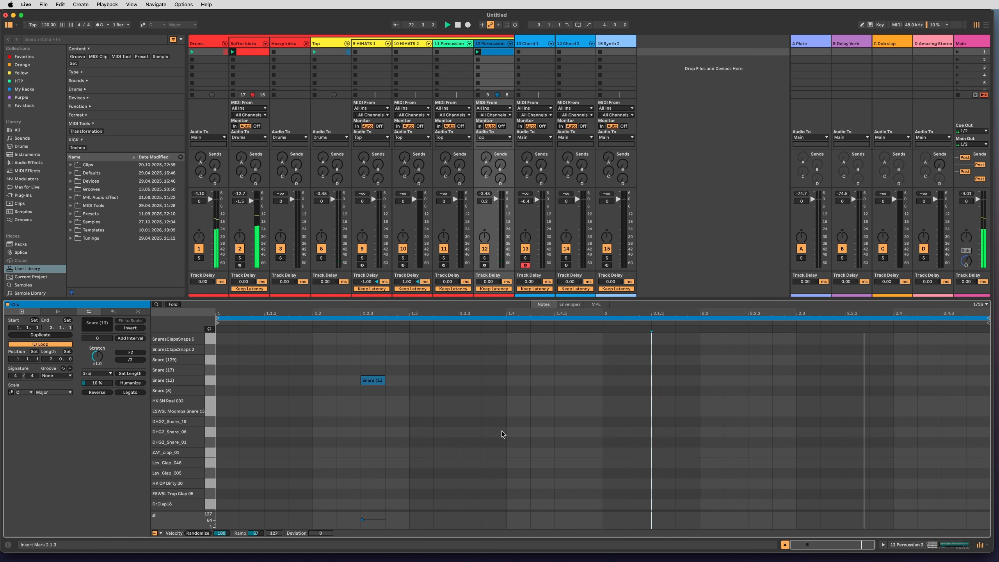
pyautogui.moveTo(382, 381); pyautogui.dragTo(424, 385)
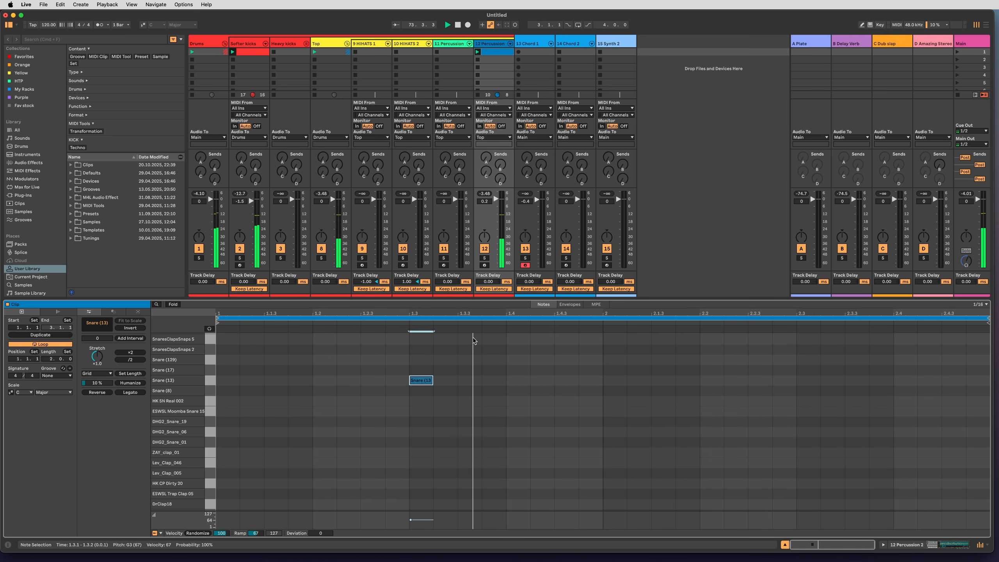
# Raise 12 Percussion 2's sends to C Dub slap and D Amazing Stereo, then enable and raise the Dub slap return's send D.
pyautogui.moveTo(501, 182); pyautogui.dragTo(500, 181)
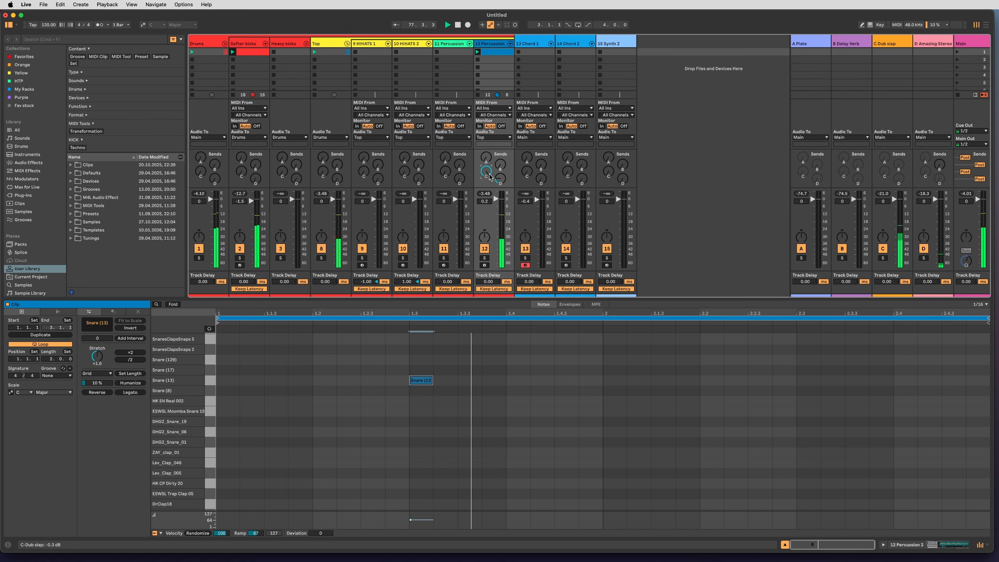
pyautogui.moveTo(488, 174); pyautogui.dragTo(488, 159)
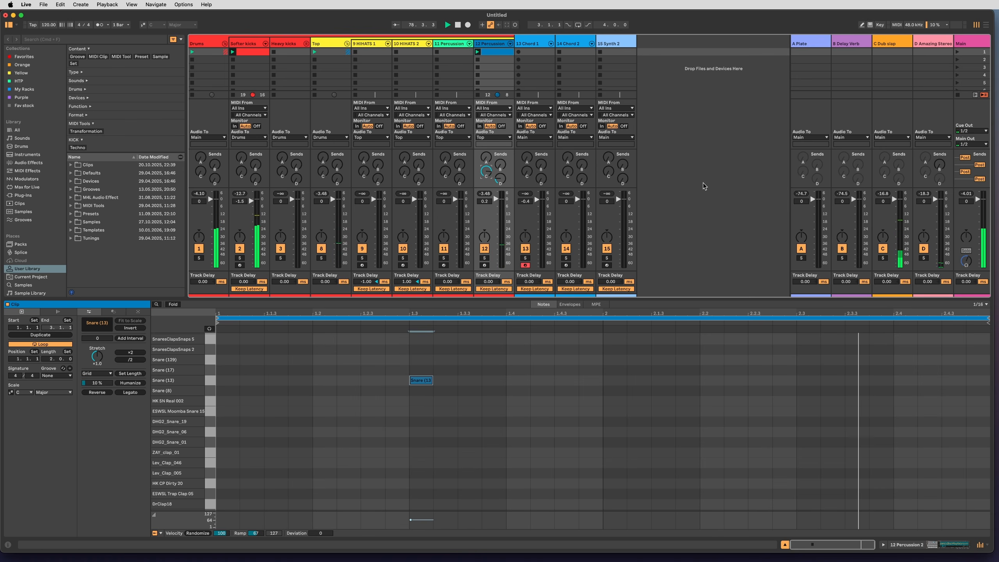
pyautogui.rightClick(900, 181)
pyautogui.click(911, 184)
pyautogui.moveTo(899, 180); pyautogui.dragTo(899, 156)
# Create and launch a MIDI clip in the first slot of 9 HIHATS 1 with an enlarged note editor.
pyautogui.moveTo(673, 297); pyautogui.dragTo(672, 388)
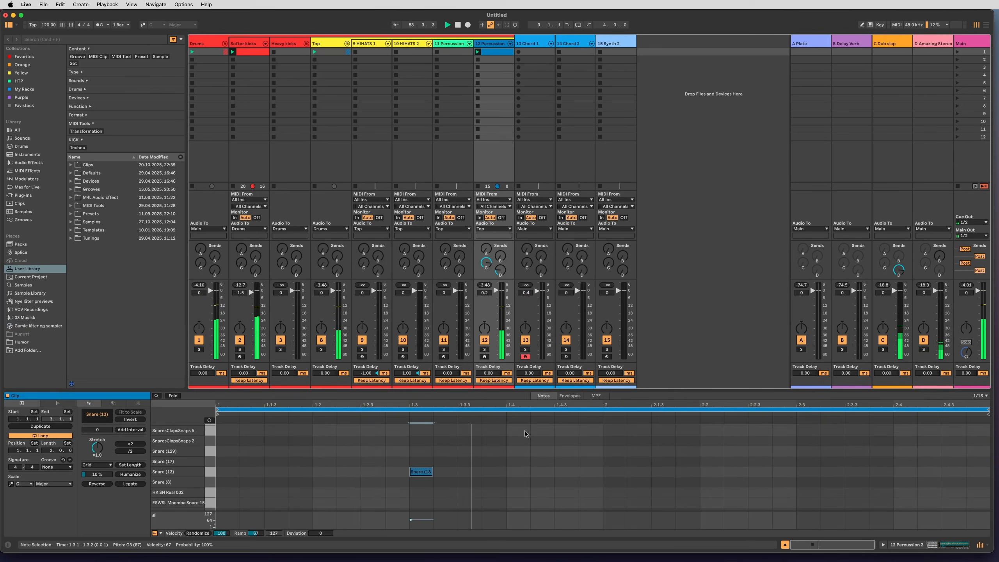
pyautogui.click(371, 54)
pyautogui.doubleClick(358, 51)
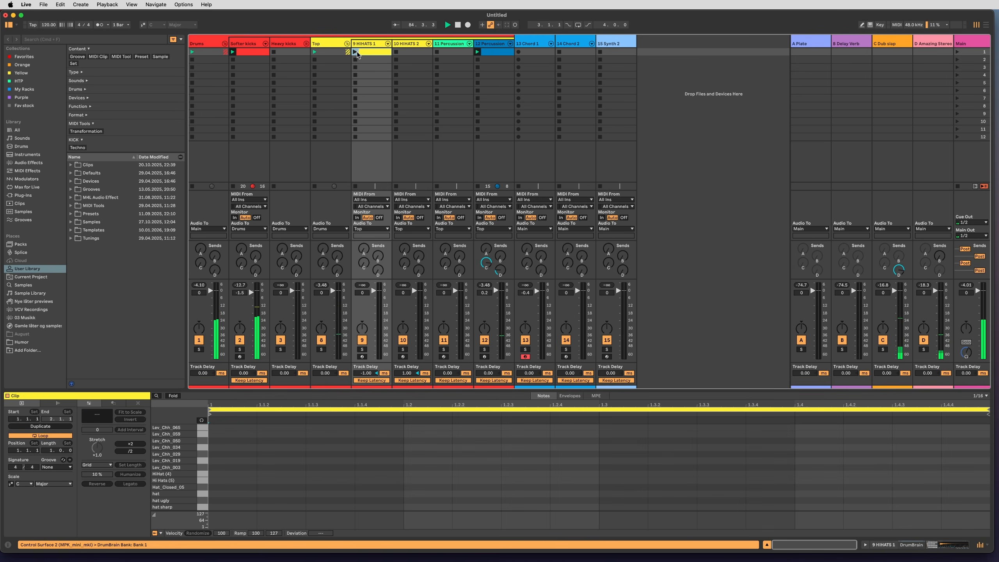
pyautogui.moveTo(465, 389); pyautogui.dragTo(465, 273)
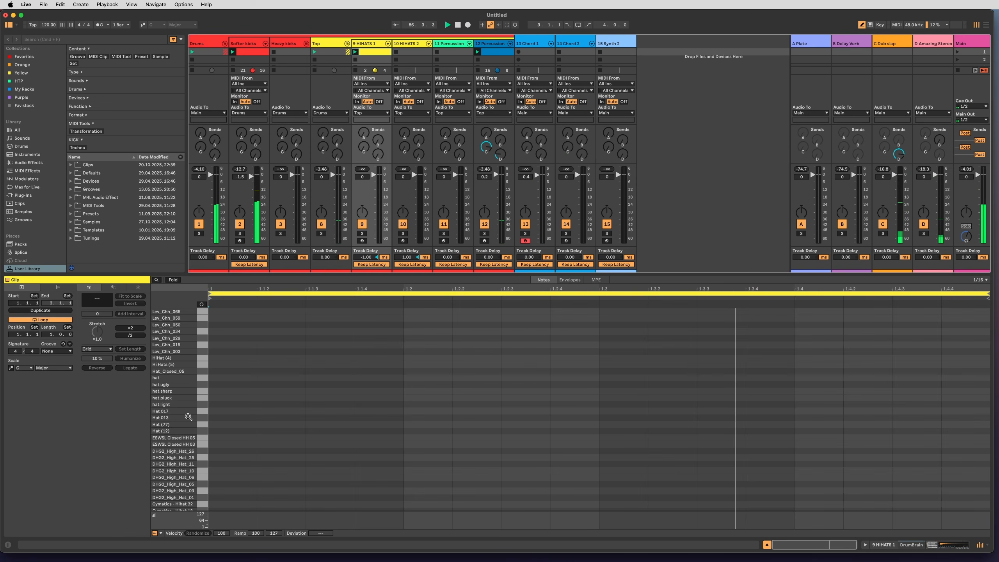
# Audition the hi-hat sounds and draw Hat 013 notes at 1.1.1 and 1.1.3.
pyautogui.moveTo(187, 415); pyautogui.dragTo(185, 415)
pyautogui.press('b')
pyautogui.click(241, 419)
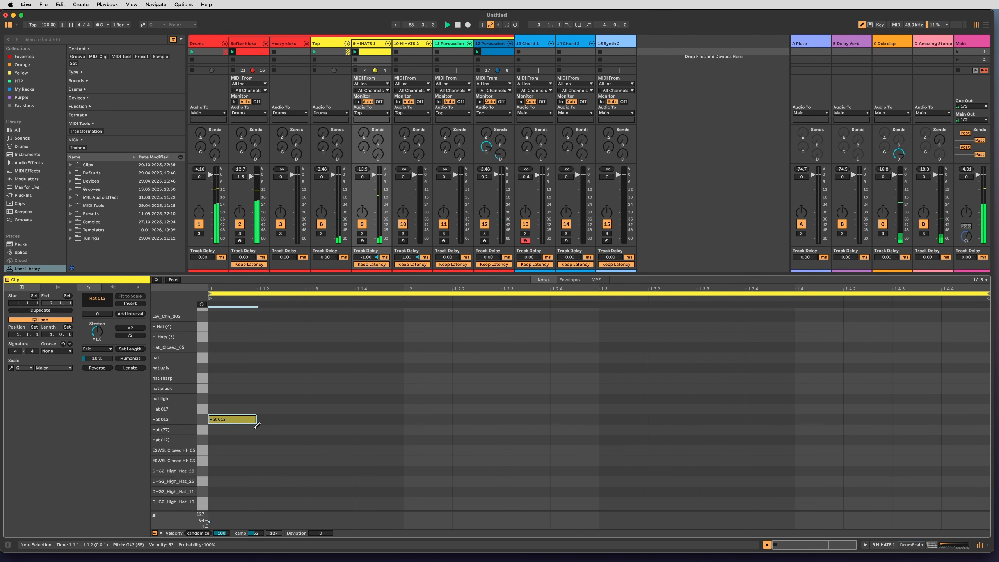
pyautogui.click(385, 419)
pyautogui.click(385, 419)
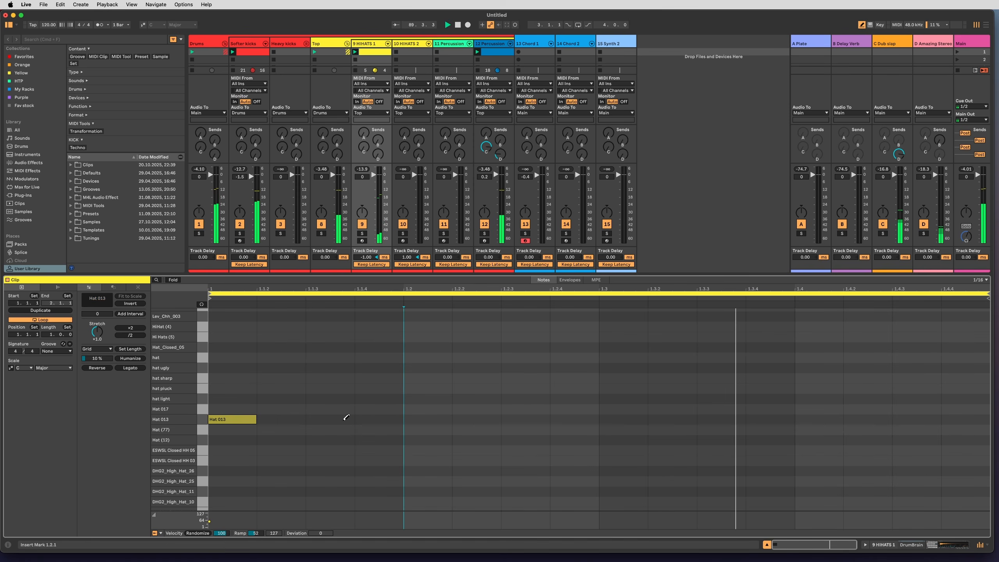
pyautogui.click(330, 419)
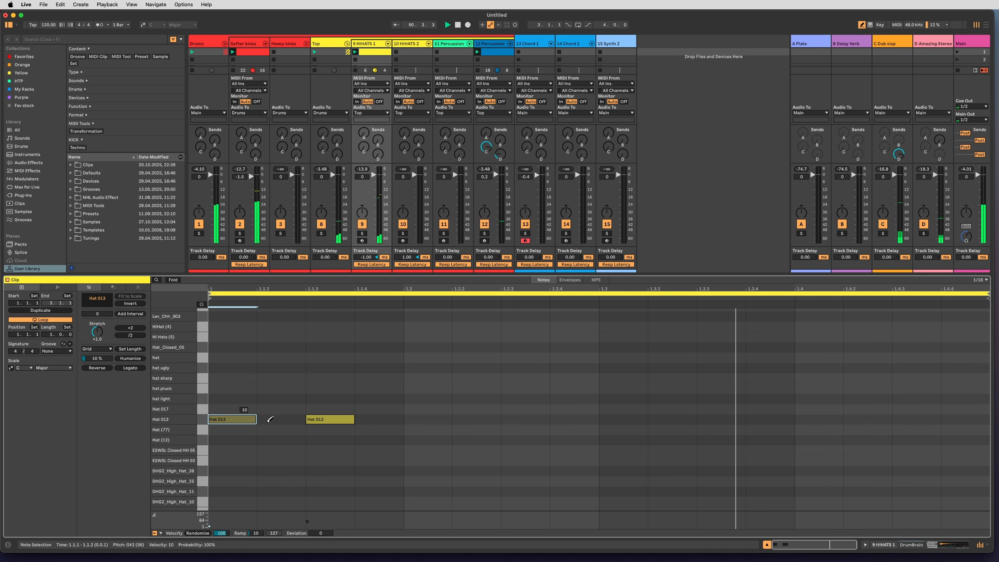
# Set the Hat 013 note at 1.1.1 to velocity 68 and add another Hat 013 note at 1.2.1.
pyautogui.click(433, 418)
pyautogui.click(433, 418)
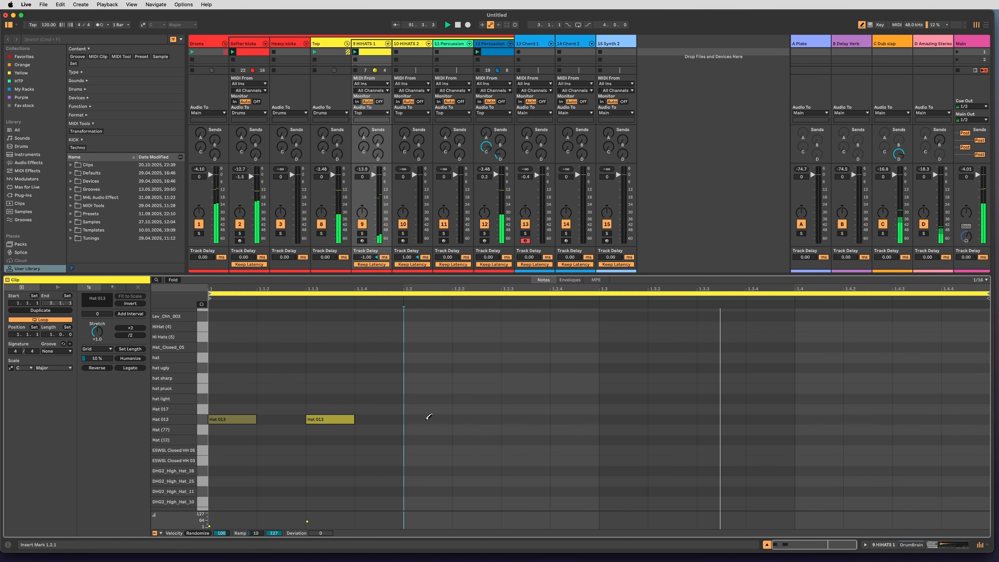
pyautogui.moveTo(232, 419); pyautogui.dragTo(232, 409)
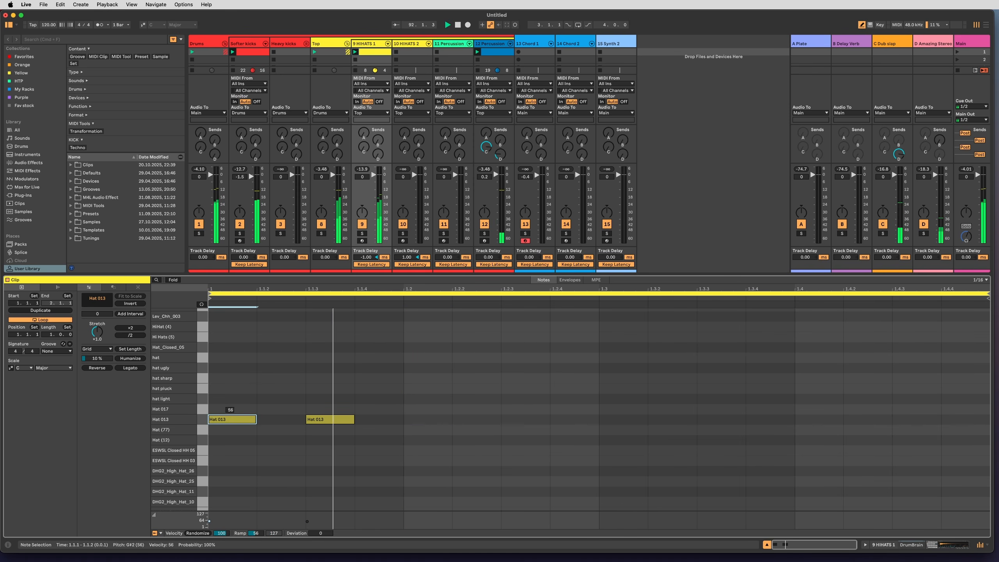
pyautogui.click(425, 418)
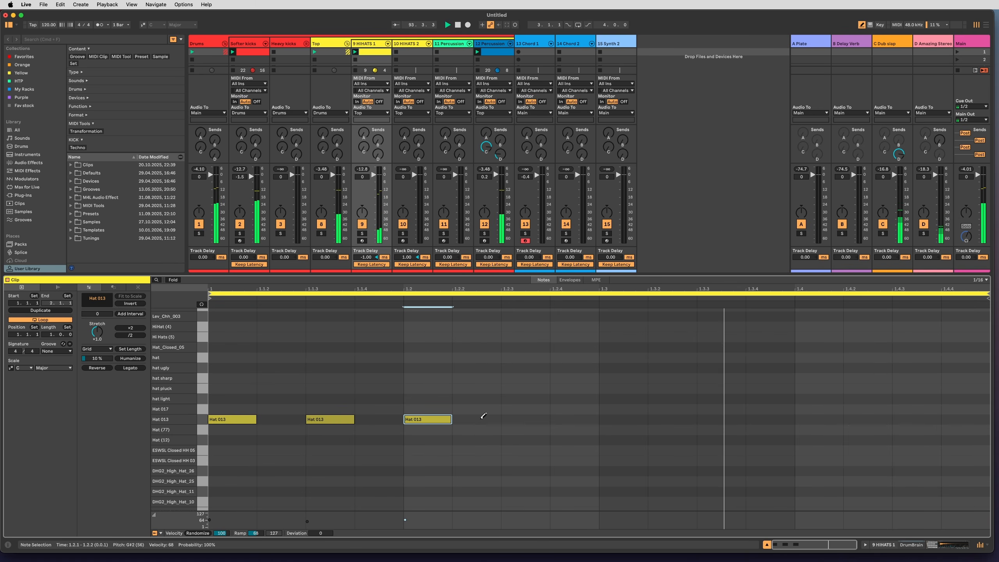
pyautogui.click(568, 419)
pyautogui.click(575, 418)
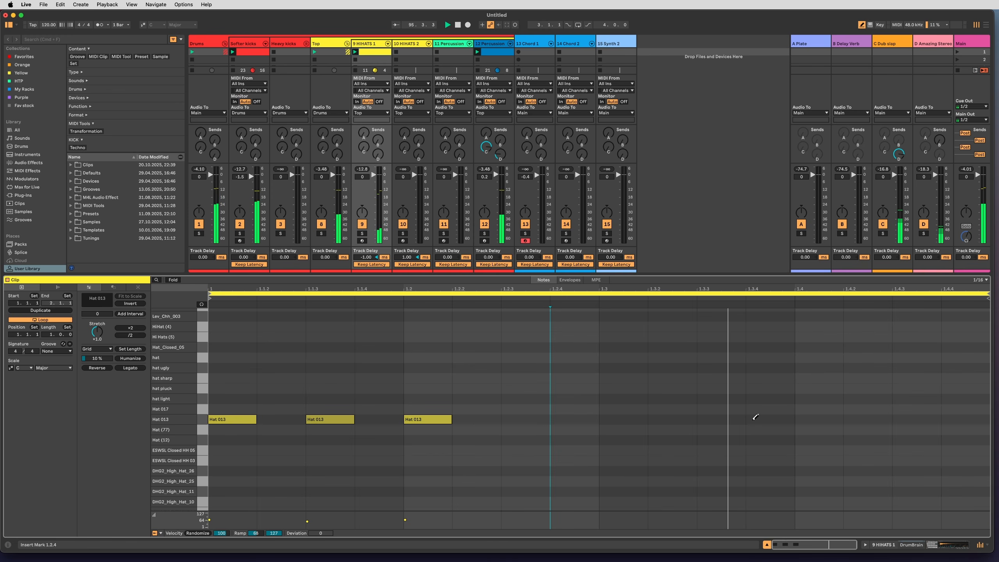
pyautogui.click(804, 418)
pyautogui.click(814, 418)
pyautogui.click(712, 419)
pyautogui.click(712, 418)
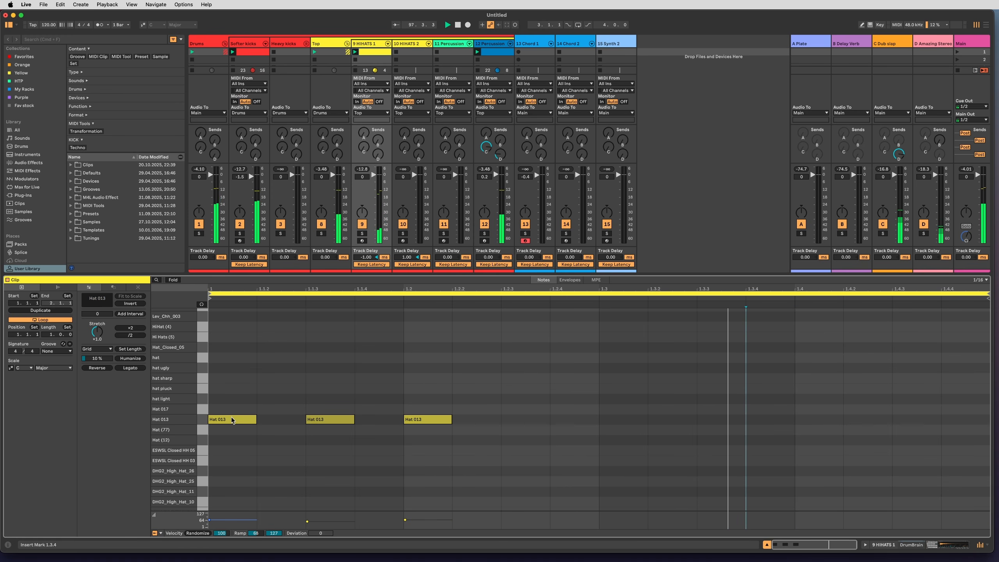
# Leave draw mode, duplicate the hi-hat clip's loop to two bars and set its start marker to 1.1.1.
pyautogui.press('b')
pyautogui.moveTo(210, 298)
pyautogui.mouseDown()
pyautogui.moveTo(596, 335)
pyautogui.moveTo(408, 335)
pyautogui.moveTo(796, 342)
pyautogui.mouseUp()
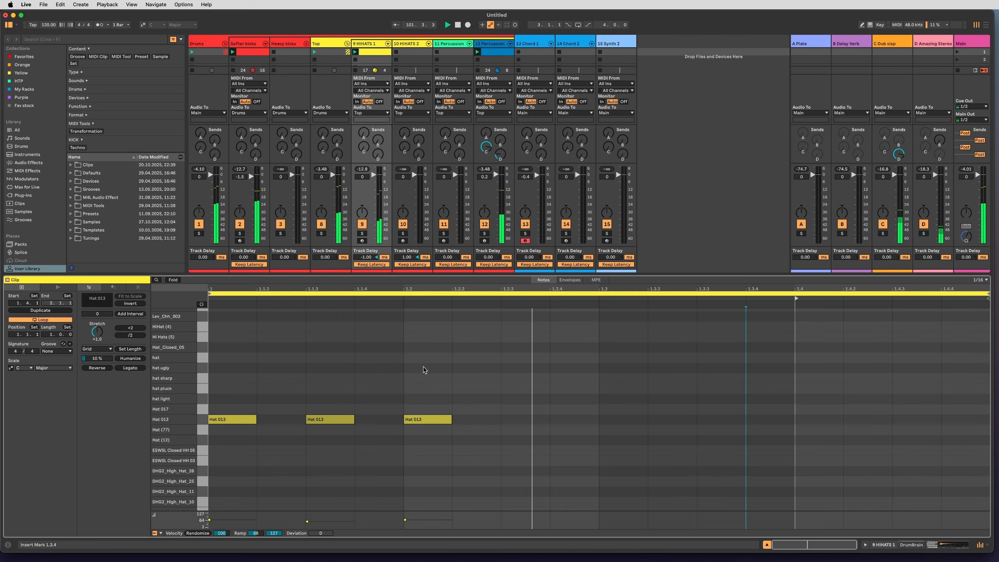
pyautogui.click(432, 421)
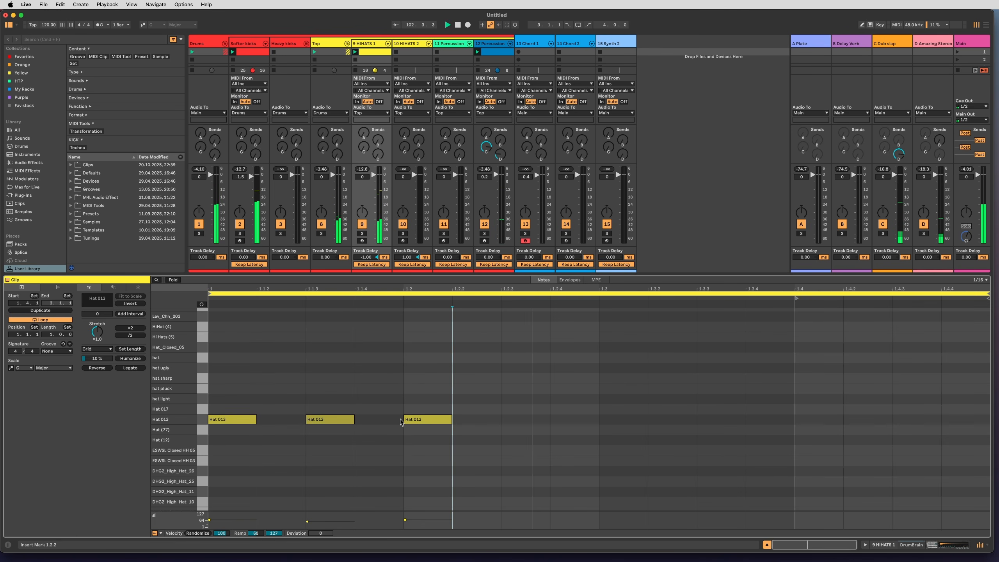
pyautogui.click(57, 311)
pyautogui.click(499, 380)
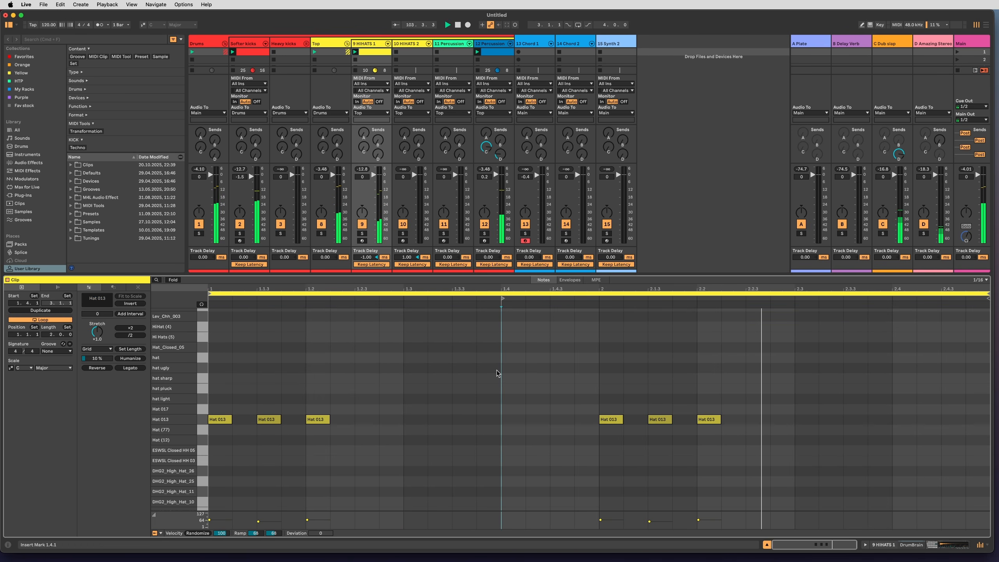
pyautogui.moveTo(502, 298); pyautogui.dragTo(210, 300)
pyautogui.click(314, 368)
# Move all hi-hat notes one beat later to start at 1.2.1 and transpose them up to Hat 017.
pyautogui.press('super+a')
pyautogui.moveTo(219, 420); pyautogui.dragTo(324, 425)
pyautogui.press('Up')
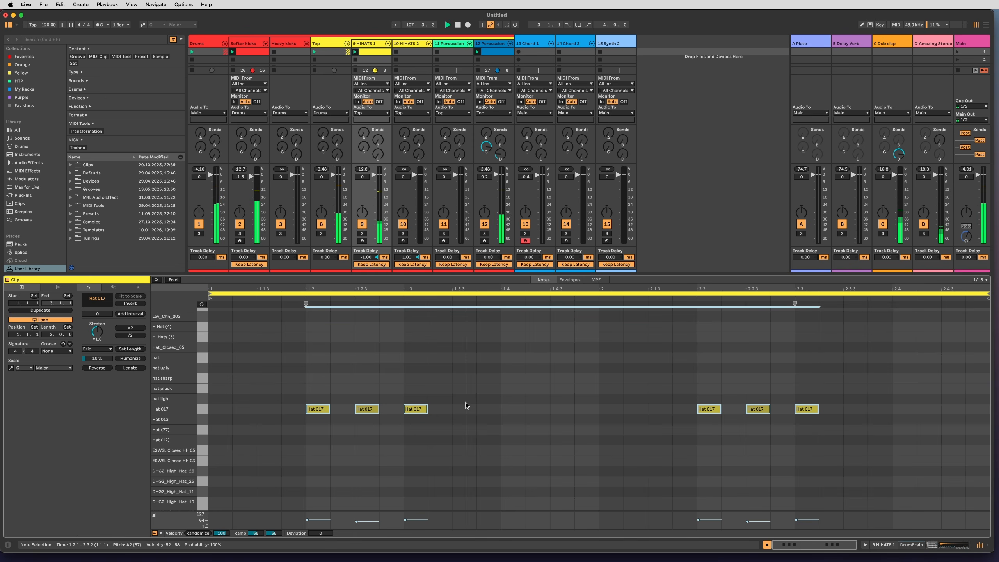
pyautogui.click(354, 395)
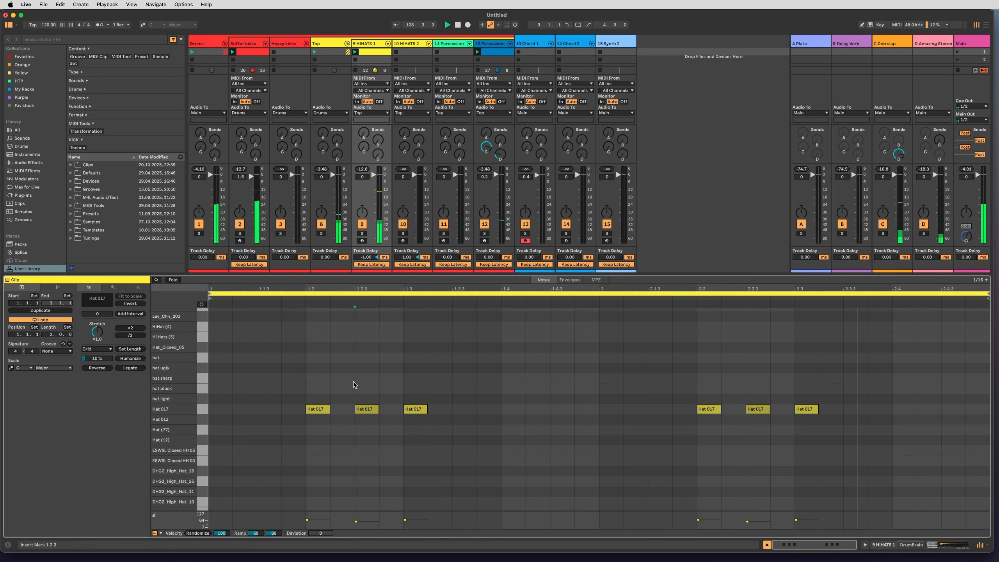
# Copy the hi-hat clip into the second slot of 9 HIHATS 1 and move its notes one beat earlier to start at 1.1.1.
pyautogui.doubleClick(366, 60)
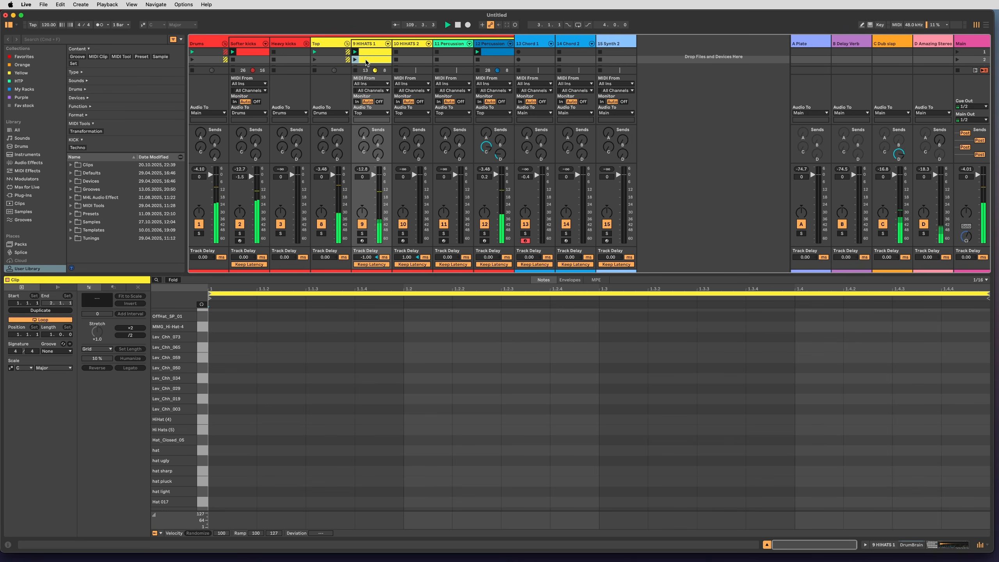
pyautogui.click(368, 54)
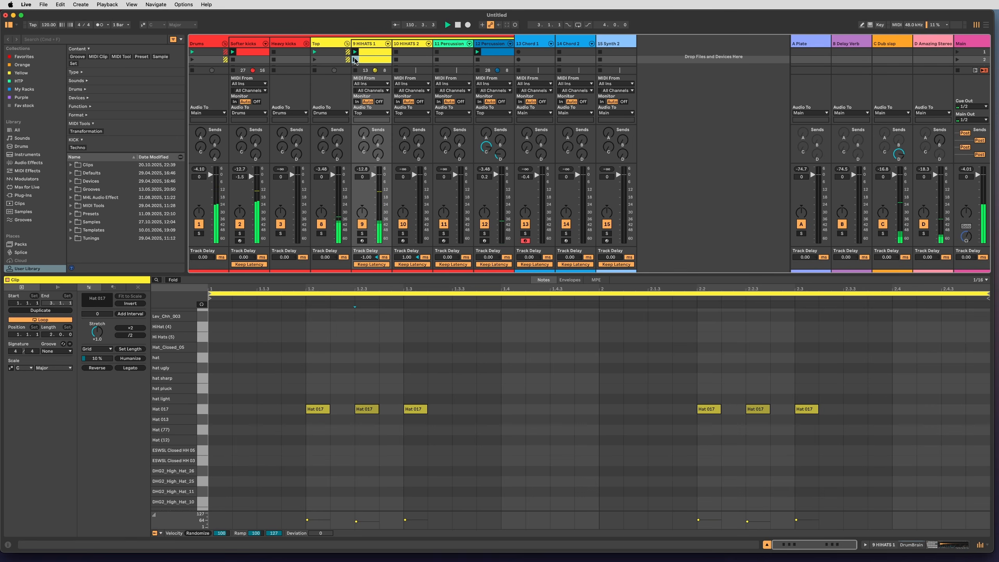
pyautogui.click(346, 393)
pyautogui.press('super+a')
pyautogui.moveTo(320, 410); pyautogui.dragTo(230, 411)
# Rearrange the Hat 017 notes to one on every beat of both bars and apply an Octatrack groove to the clip.
pyautogui.click(280, 411)
pyautogui.doubleClick(272, 410)
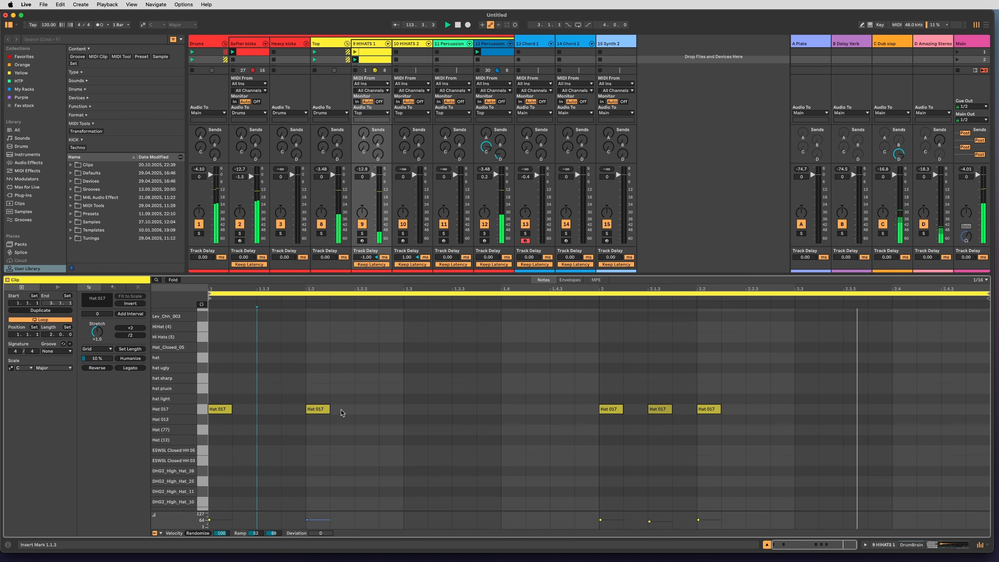
pyautogui.moveTo(315, 411); pyautogui.dragTo(518, 411)
pyautogui.doubleClick(656, 410)
pyautogui.moveTo(711, 411); pyautogui.dragTo(907, 414)
pyautogui.click(56, 351)
pyautogui.click(57, 366)
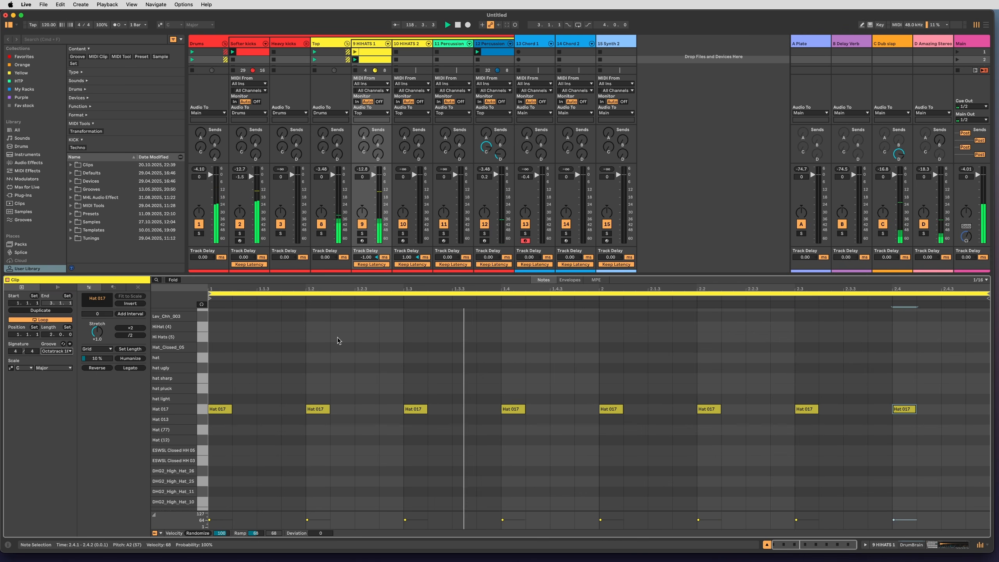
# Create a MIDI clip in the first slot of 13 Chord 1 and launch it.
pyautogui.moveTo(353, 274); pyautogui.dragTo(354, 345)
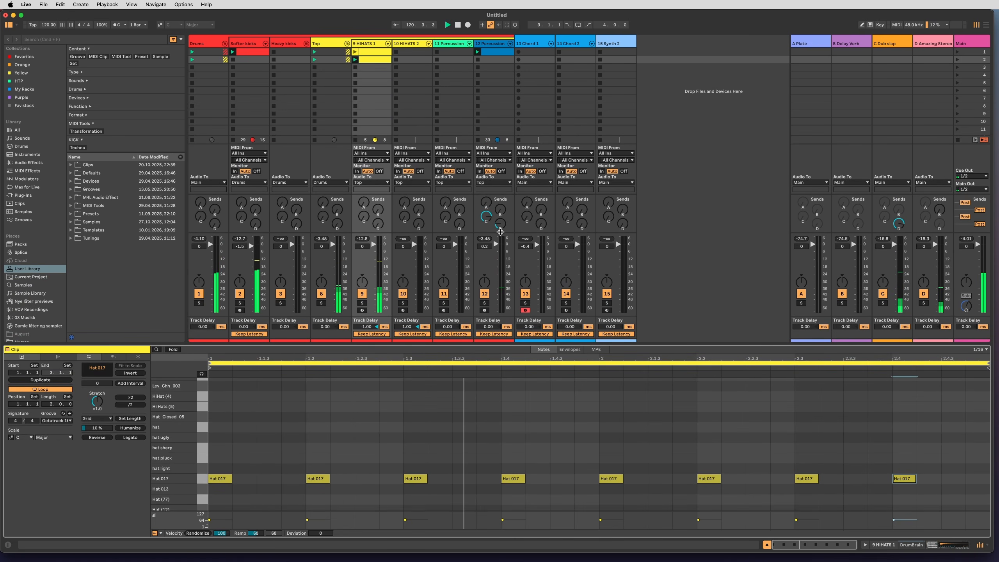
pyautogui.hotkey('shift', 'Tab')
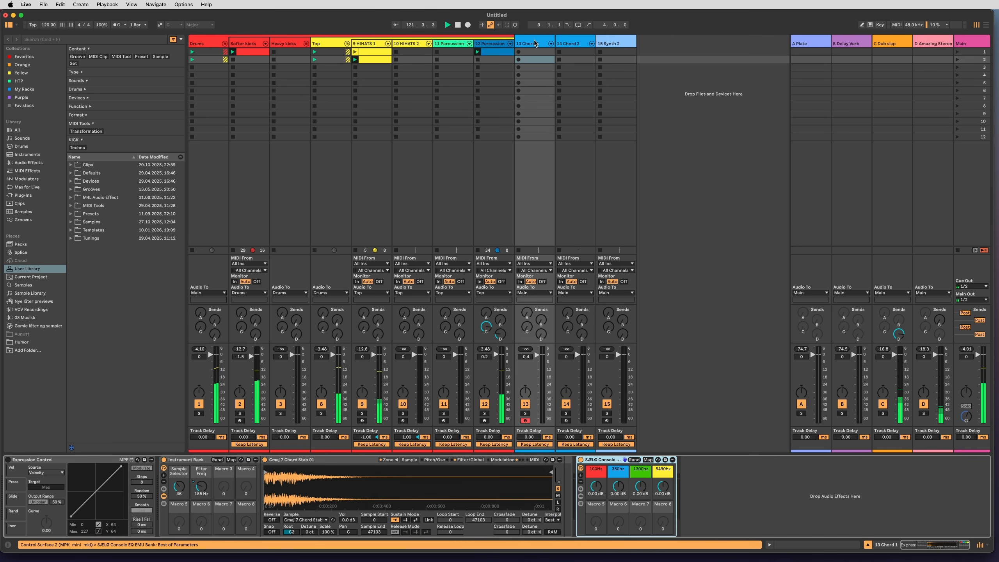
pyautogui.doubleClick(532, 51)
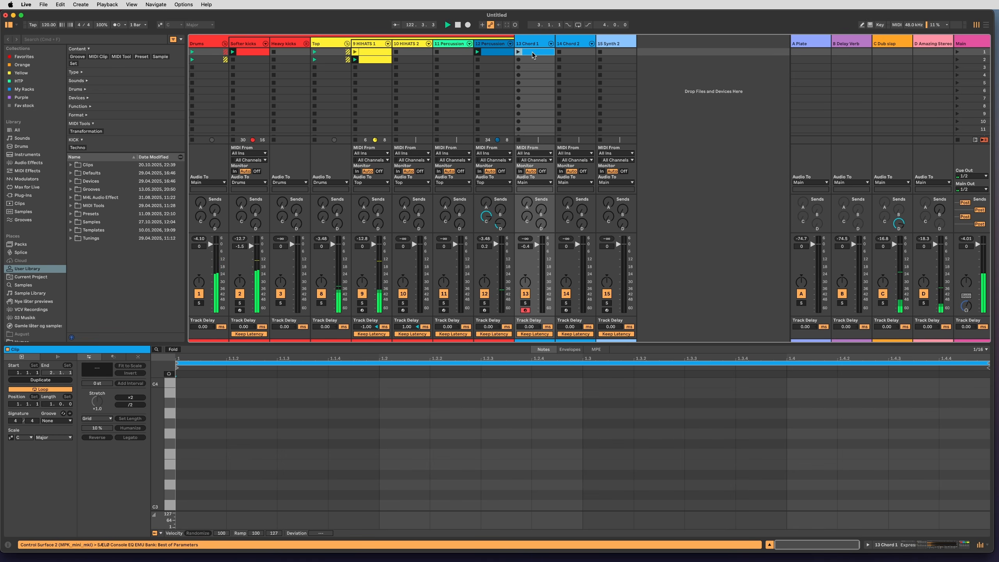
pyautogui.click(519, 52)
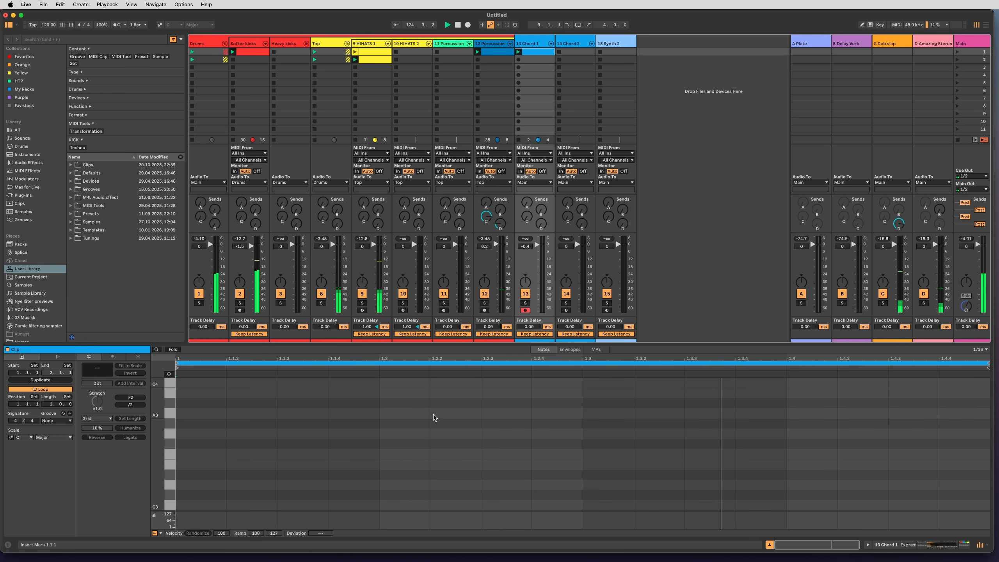
# Audition the 13 Chord 1 sound, then show its devices and adjust the Instrument Rack's Sample Selector macro.
pyautogui.moveTo(161, 479)
pyautogui.mouseDown()
pyautogui.moveTo(130, 474)
pyautogui.moveTo(175, 479)
pyautogui.mouseUp()
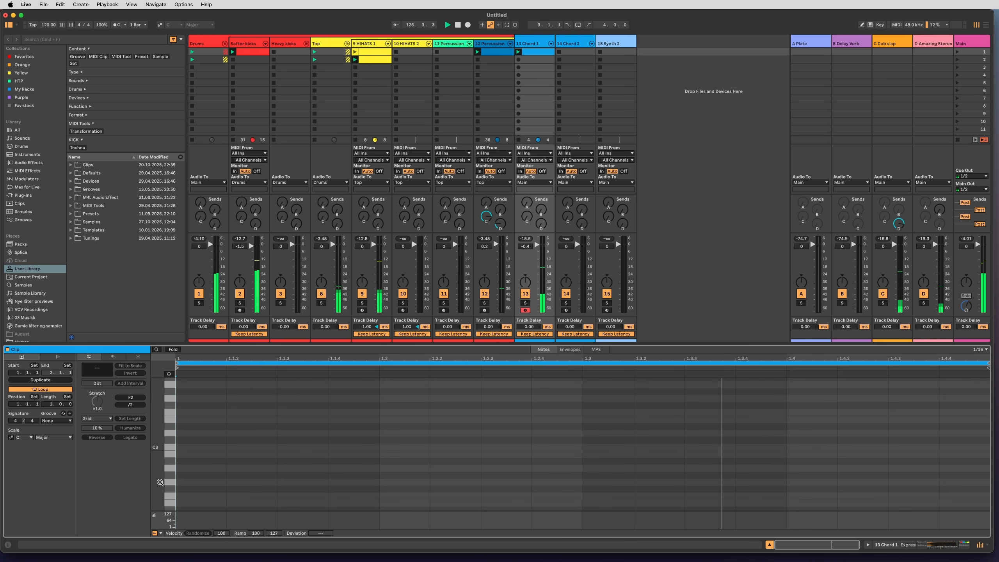
pyautogui.doubleClick(537, 43)
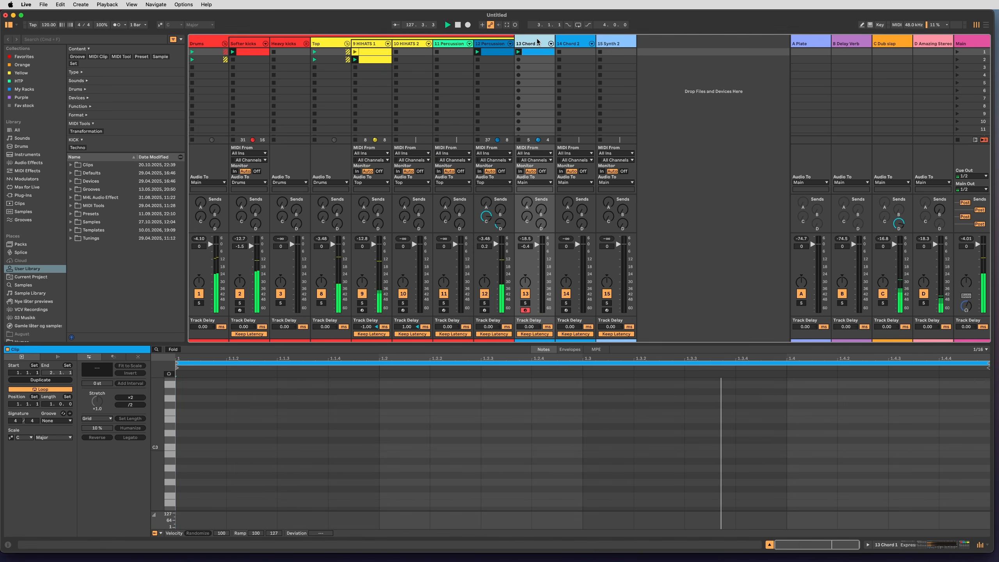
pyautogui.moveTo(180, 487); pyautogui.dragTo(180, 486)
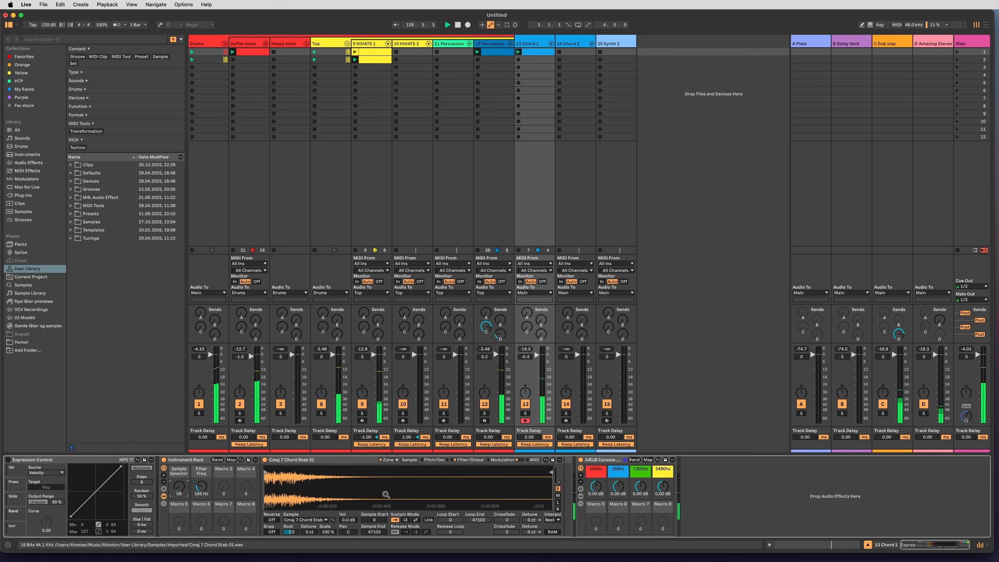
# Raise 13 Chord 1's send to A Plate and set the rack's Filter Freq macro to 403 Hz with the sampler's Filter/Global settings shown.
pyautogui.moveTo(528, 313); pyautogui.dragTo(528, 301)
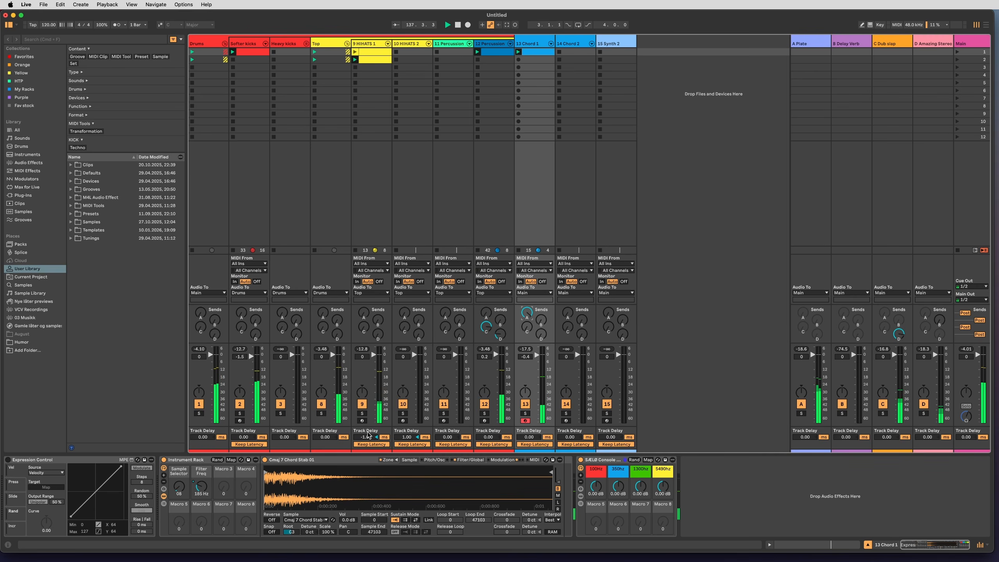
pyautogui.moveTo(202, 487); pyautogui.dragTo(202, 474)
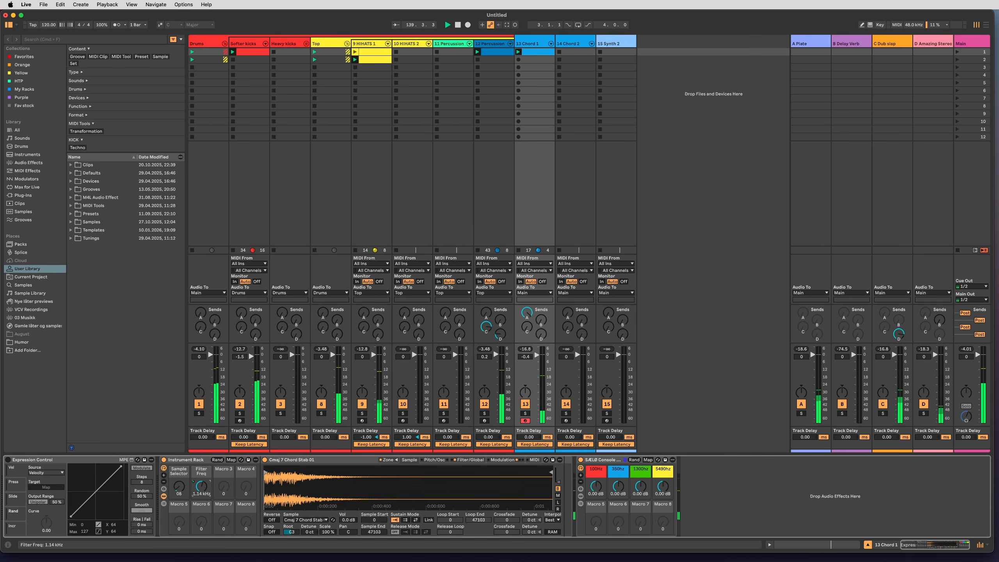
pyautogui.click(476, 463)
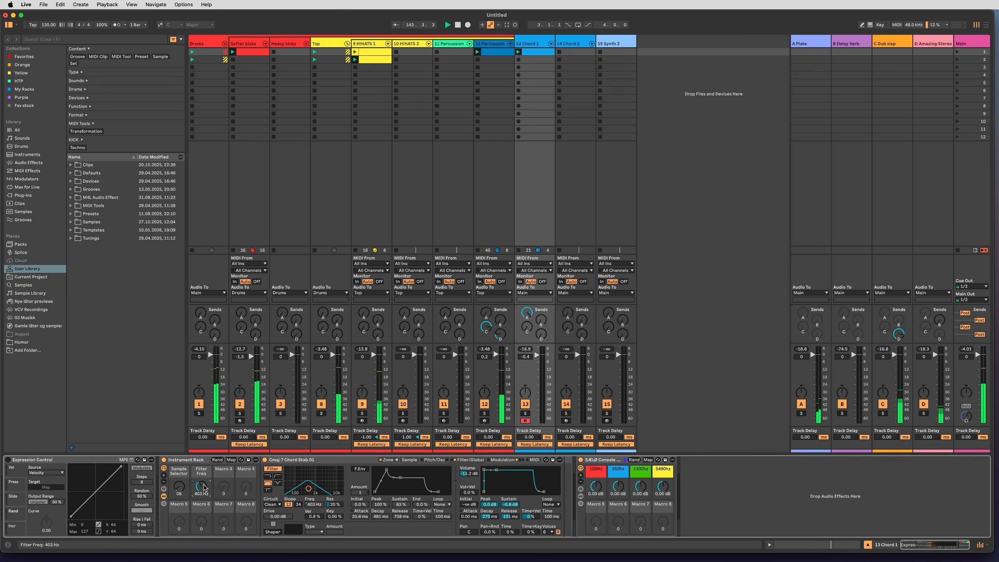
# Record a clip in 13 Chord 1's second slot, then set the Filter Freq macro to 158 Hz and the sampler's LFO 1 frequency to 0.29 Hz.
pyautogui.click(518, 59)
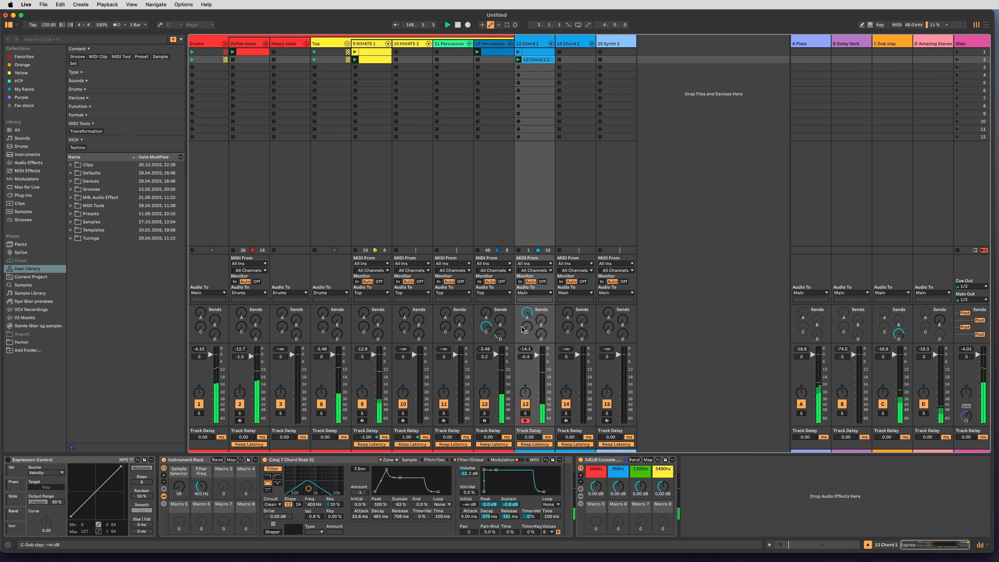
pyautogui.click(196, 488)
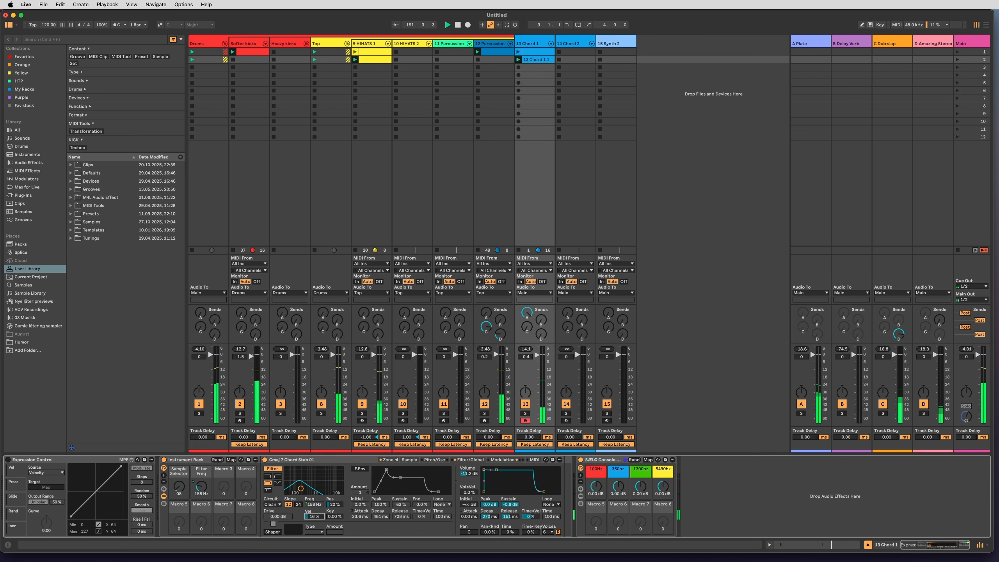
pyautogui.click(509, 461)
pyautogui.click(421, 492)
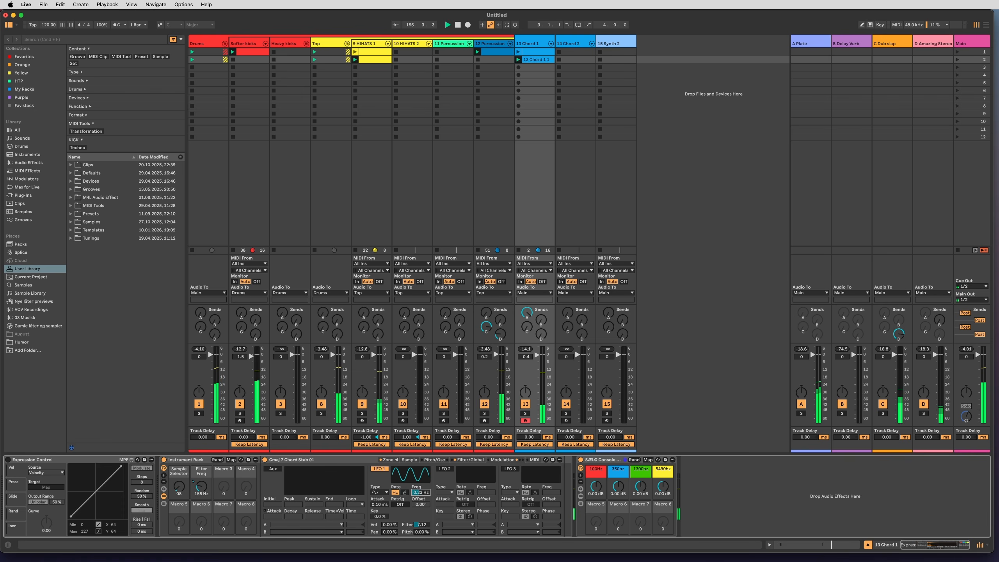
# Raise 13 Chord 1's send to B Delay Verb and set that delay's times to 3 left and 4 right, with its filter at 4.69 kHz.
pyautogui.click(541, 320)
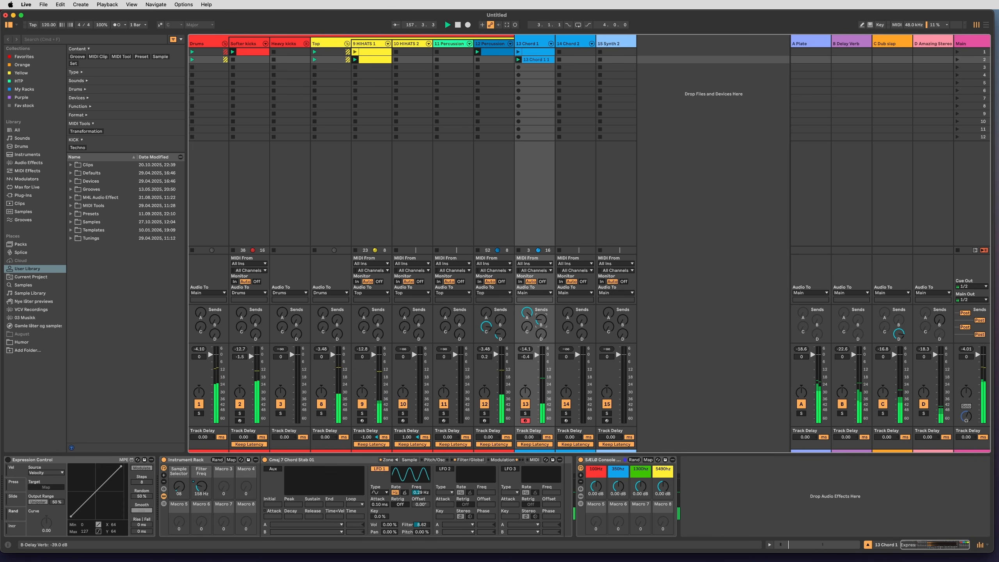
pyautogui.click(846, 184)
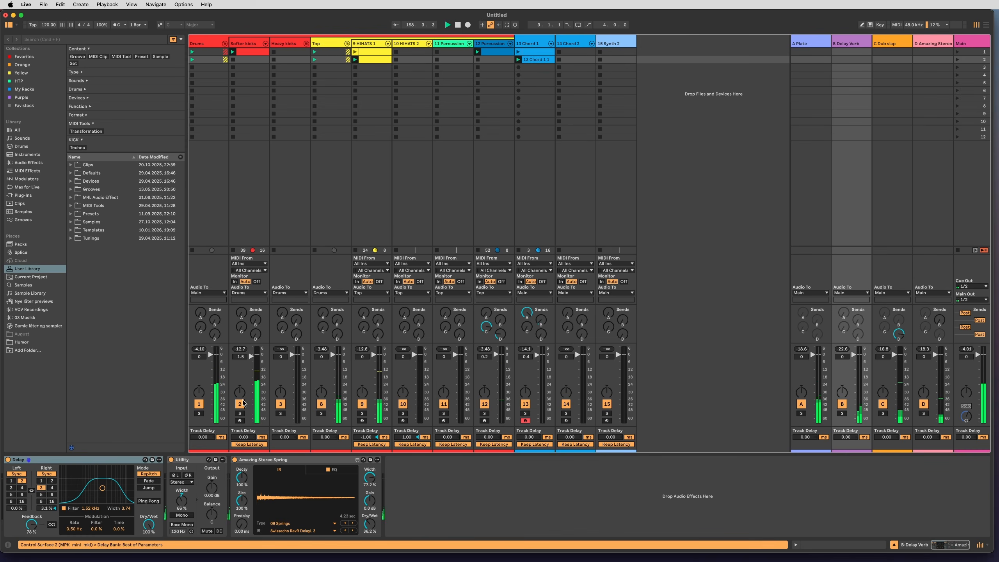
pyautogui.click(11, 488)
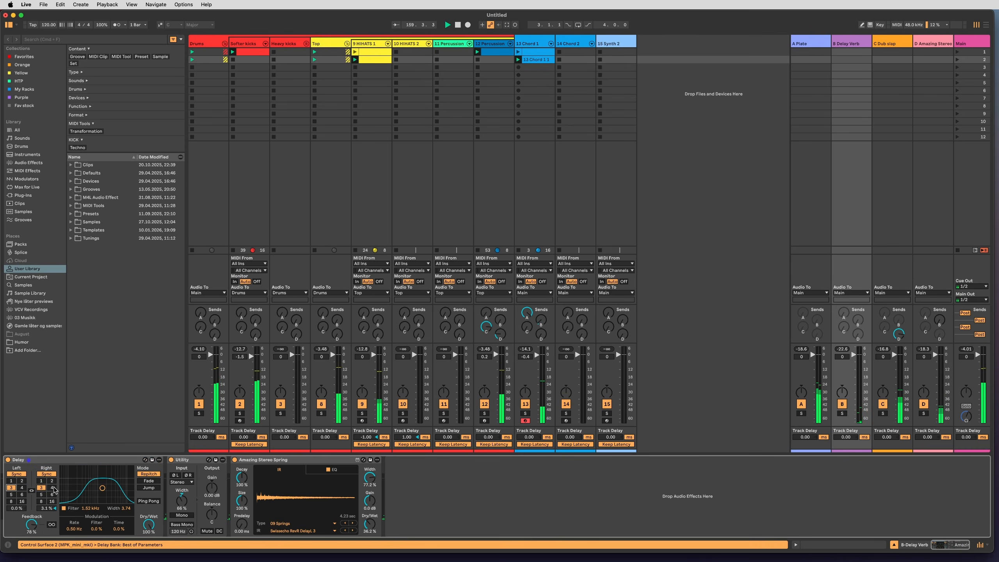
pyautogui.click(541, 319)
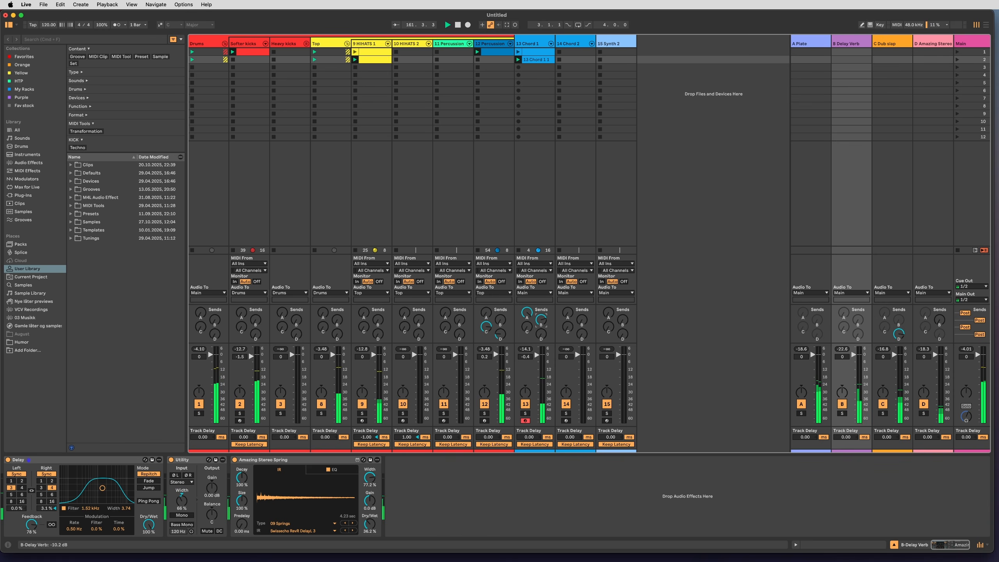
pyautogui.moveTo(120, 490); pyautogui.dragTo(133, 488)
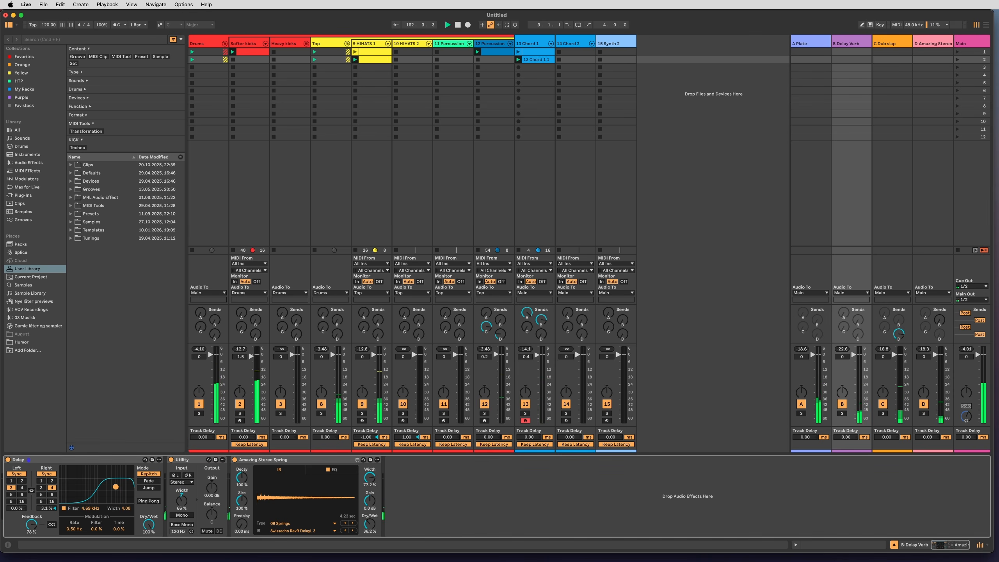
pyautogui.moveTo(540, 322); pyautogui.dragTo(542, 323)
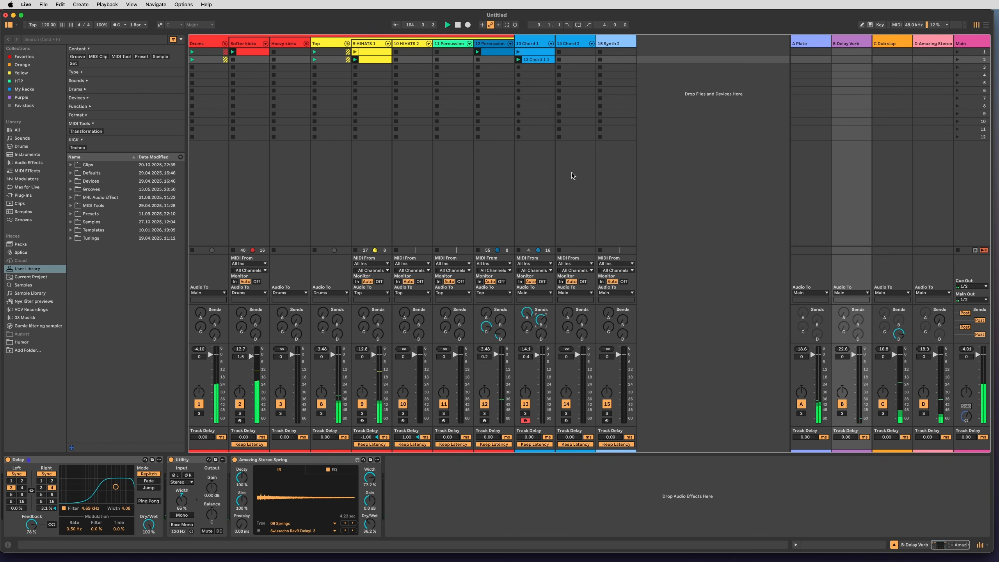
# Search the browser for granulator and load Granulator III on the 15 Synth 2 track in place of Sampler.
pyautogui.click(619, 42)
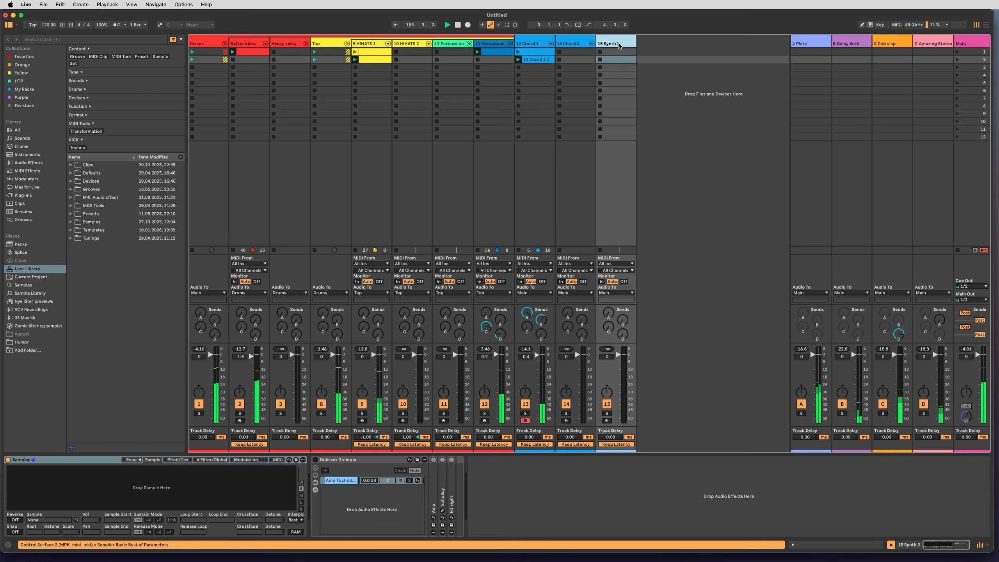
pyautogui.click(591, 511)
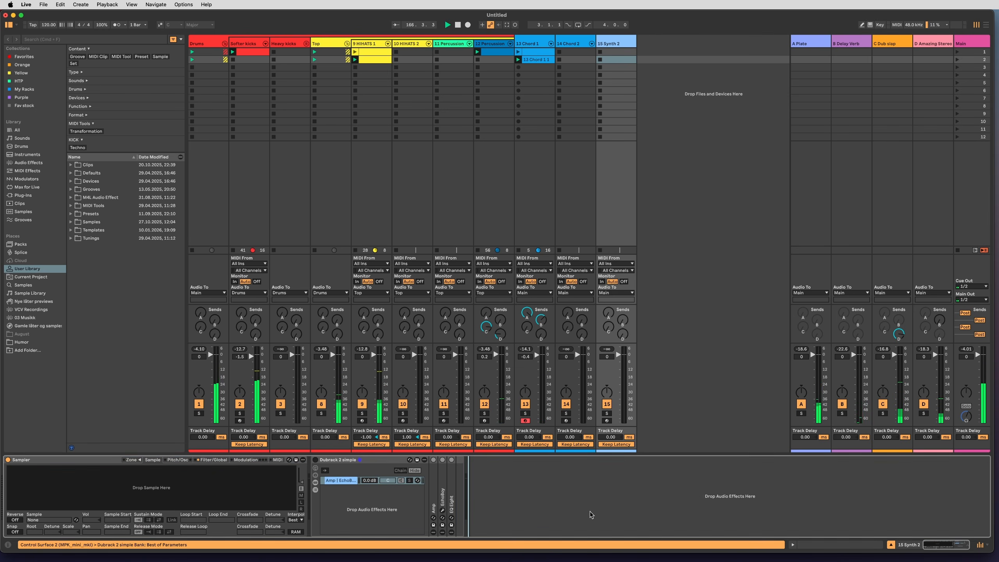
pyautogui.press('cmd+f')
pyautogui.write('granulator')
pyautogui.press('Down')
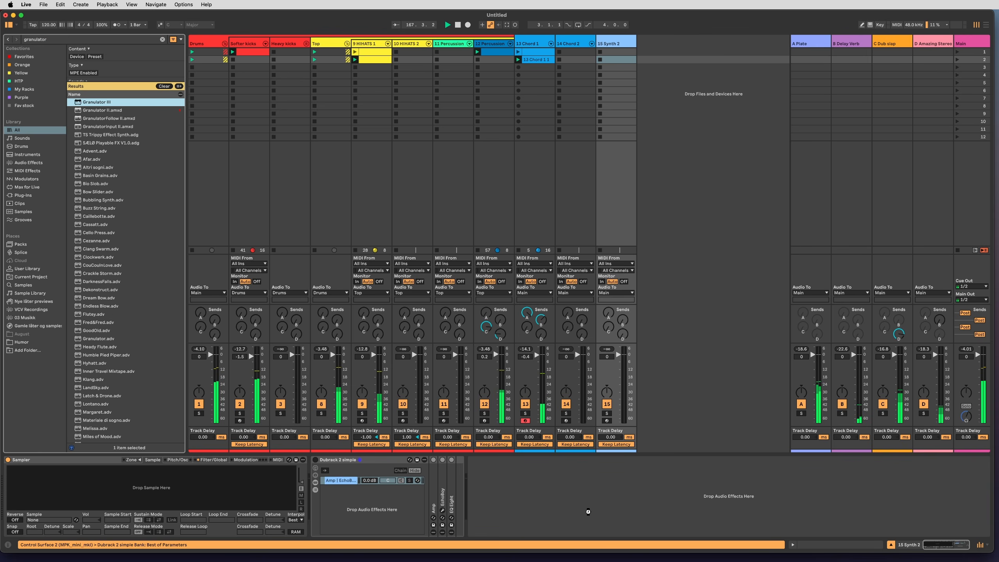
# Examine the samples in the zone list of 13 Chord 1's sampler, stop playback and select Helm C#m Stab 03.
pyautogui.click(527, 213)
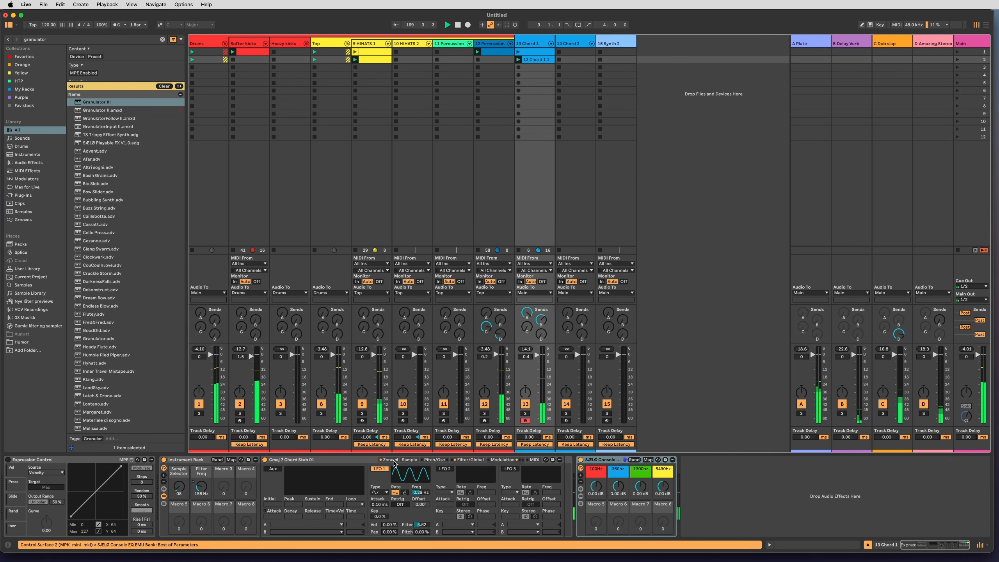
pyautogui.click(409, 460)
pyautogui.click(392, 459)
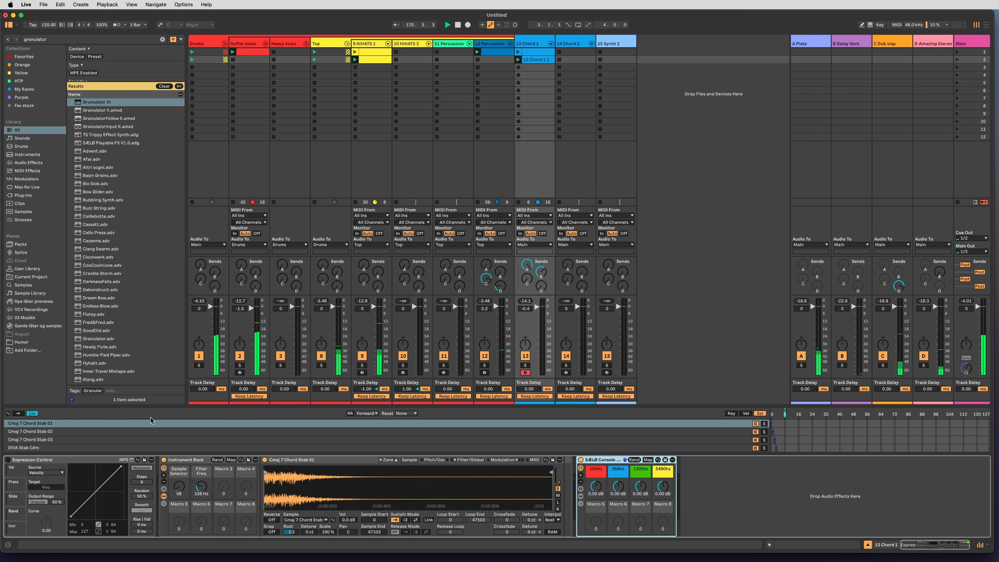
pyautogui.scroll(-3, 493, 447)
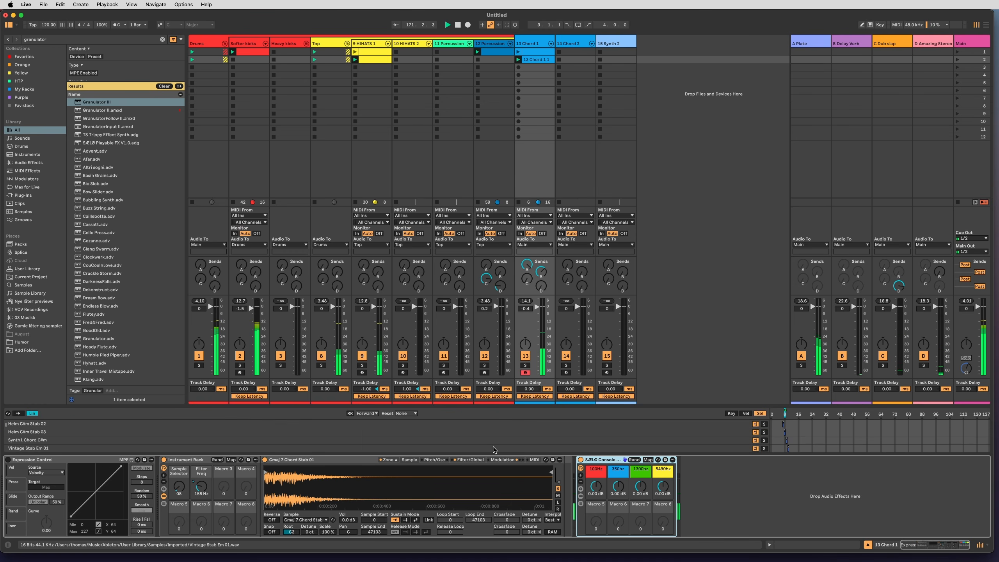
pyautogui.click(640, 431)
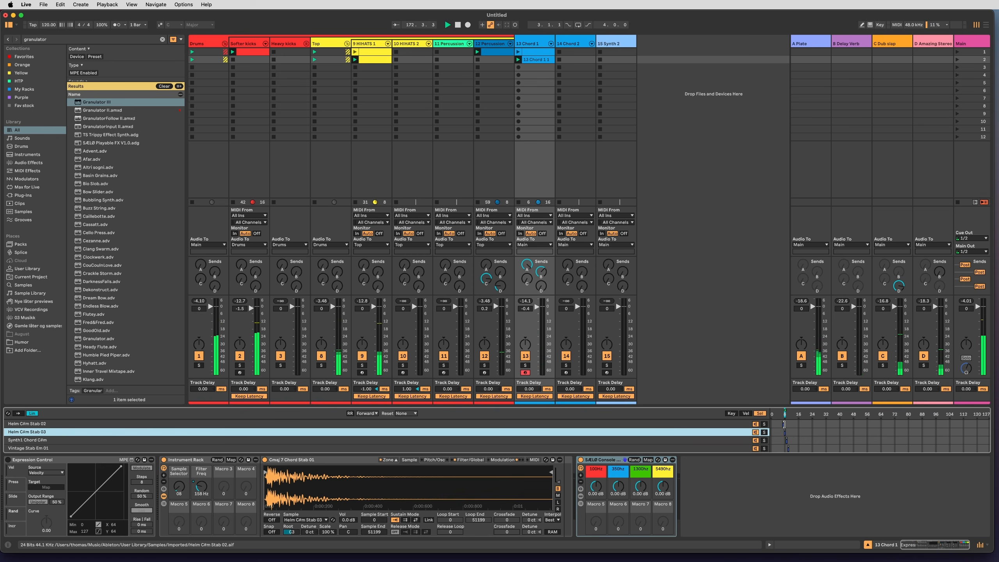
pyautogui.click(730, 423)
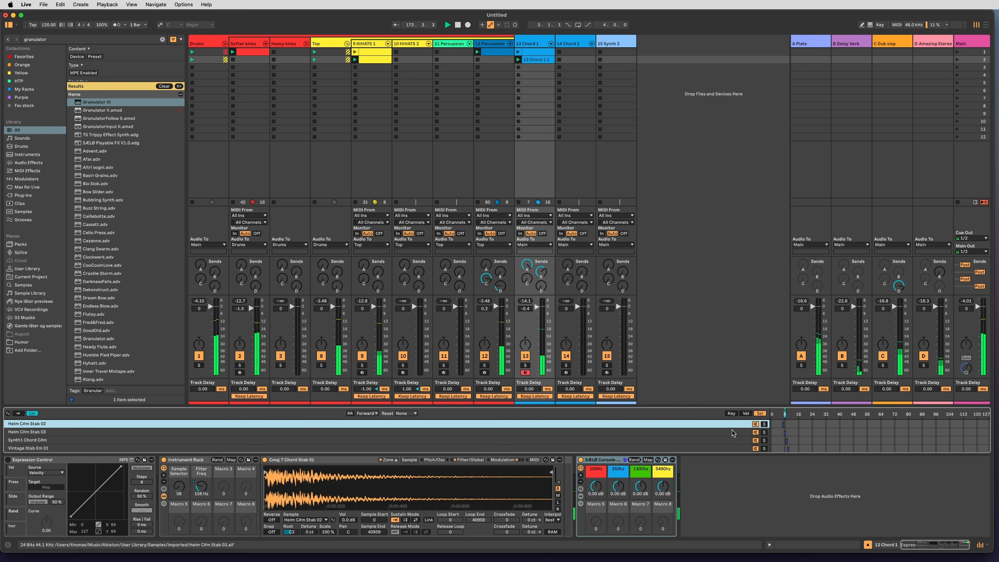
pyautogui.scroll(1, 732, 429)
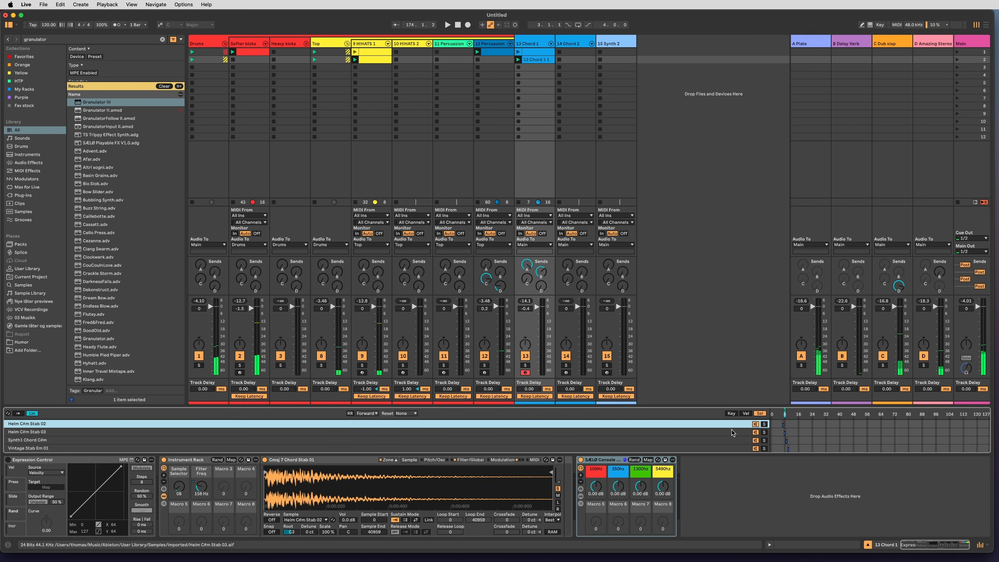
pyautogui.scroll(-3, 729, 430)
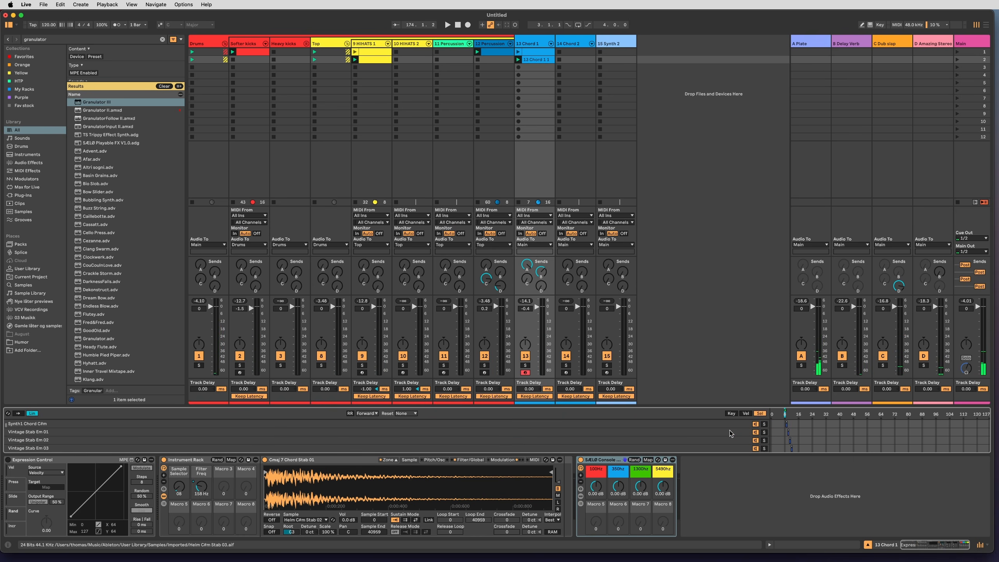
pyautogui.scroll(2, 729, 428)
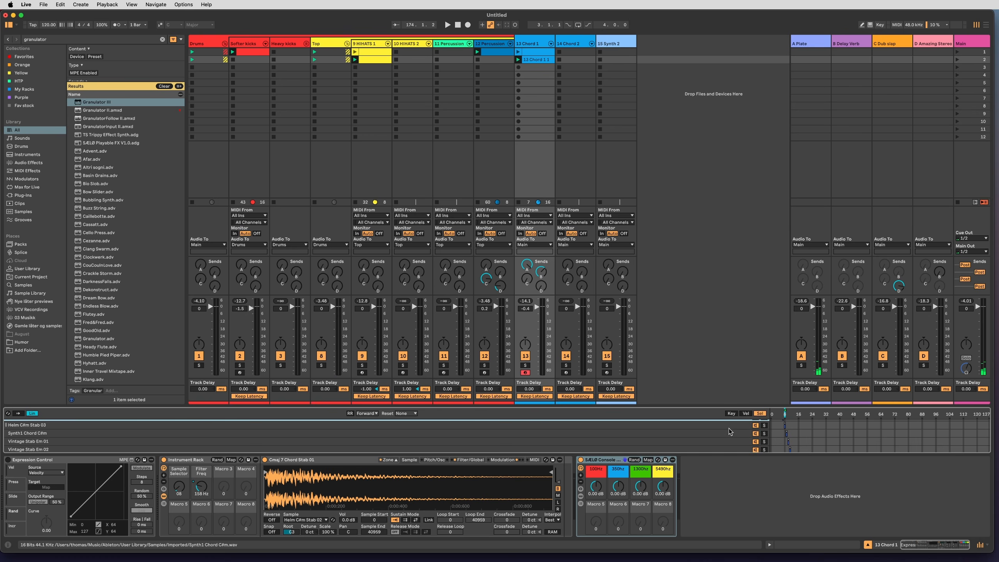
pyautogui.click(719, 425)
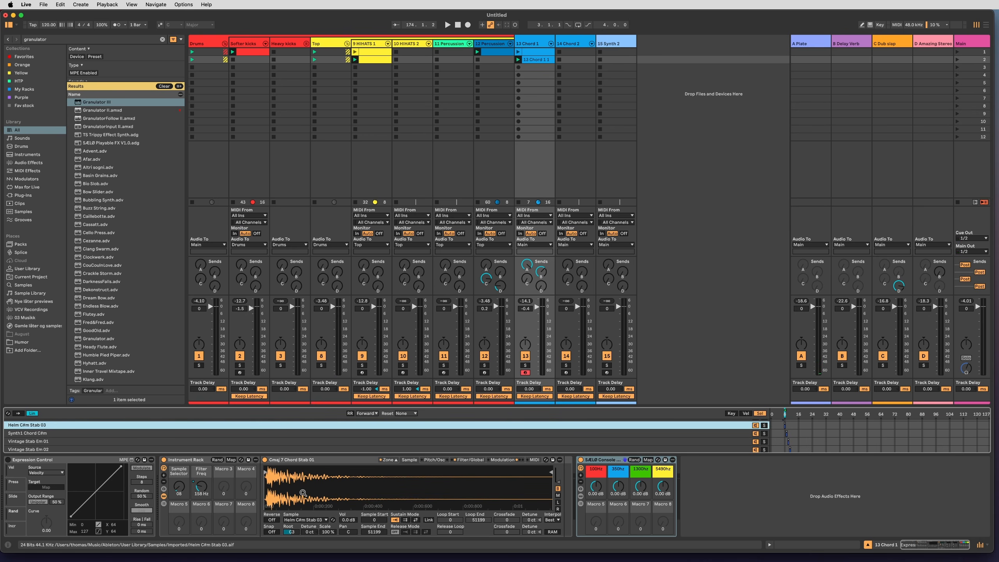
# Search the browser for helm, audition the Helm C#m Stab samples and select Helm C#m Stab 03.aif.
pyautogui.press('super+f')
pyautogui.write('gelm')
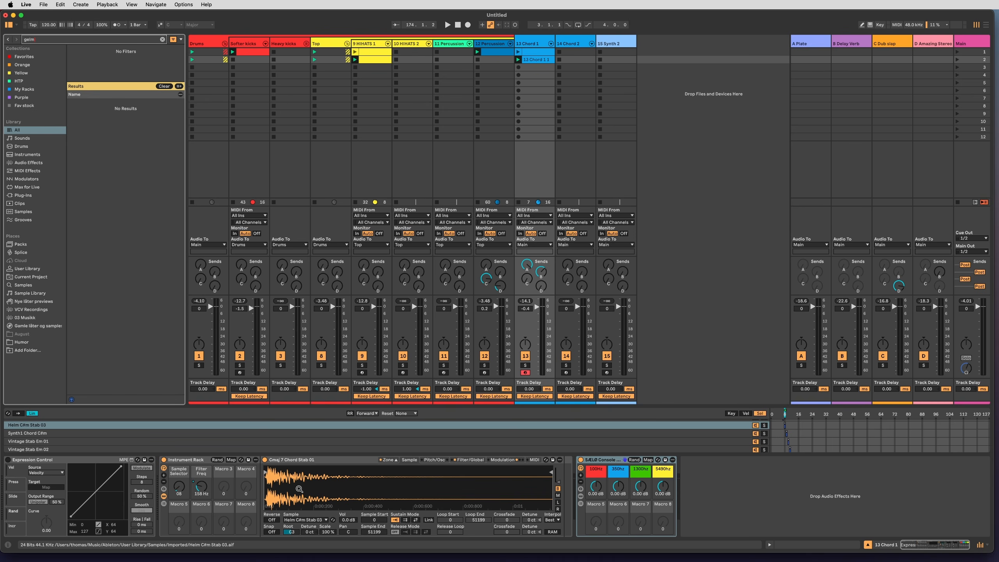
pyautogui.write('helm')
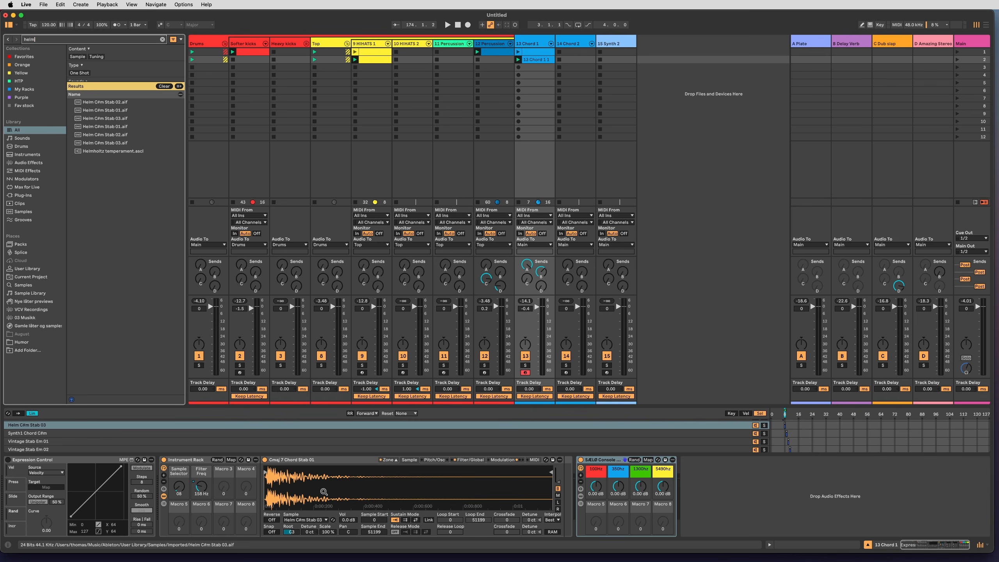
pyautogui.click(111, 142)
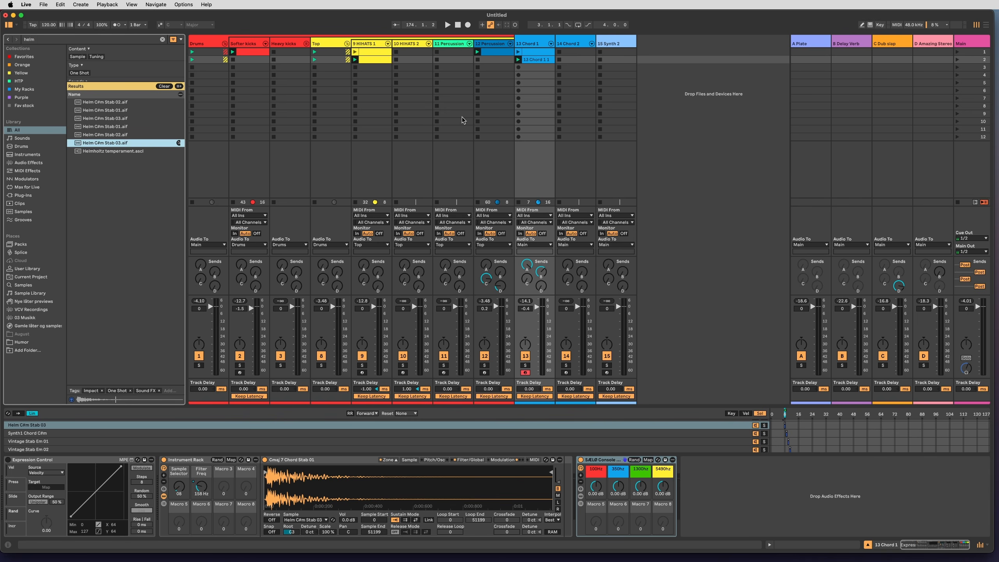
pyautogui.press('Up')
pyautogui.press('Up')
pyautogui.press('Up')
pyautogui.press('Up')
pyautogui.press('Up')
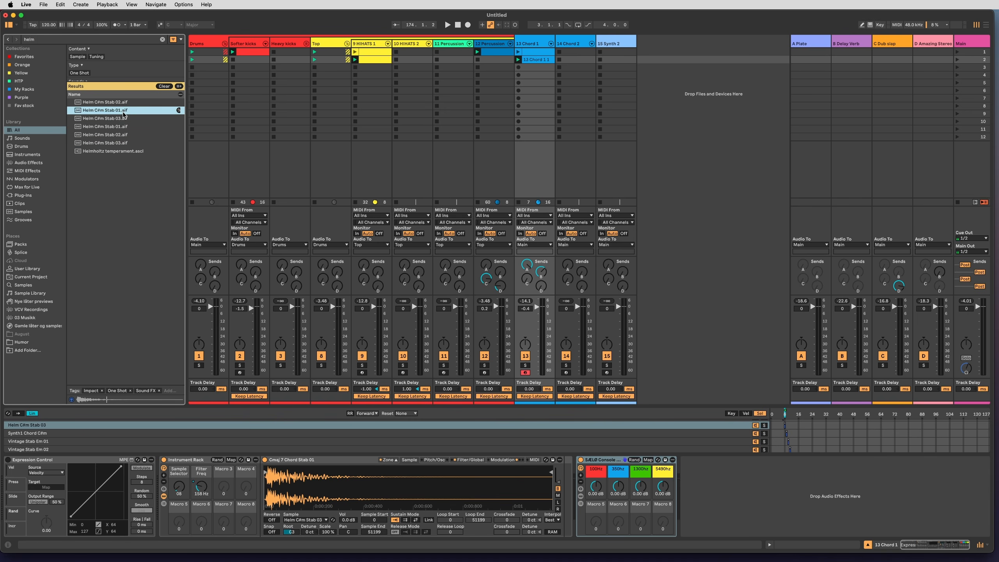
pyautogui.click(124, 143)
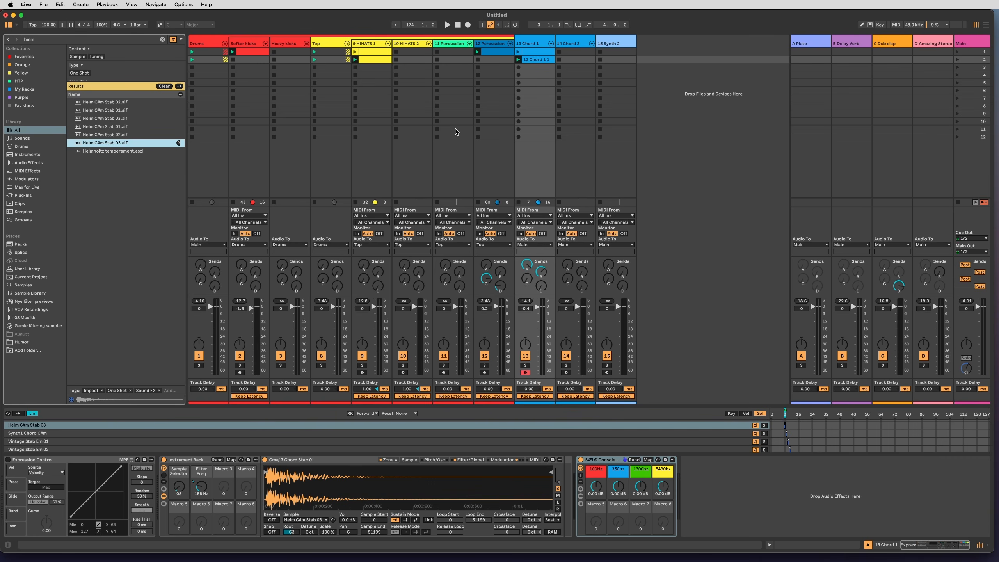
# Load Helm C#m Stab 03.aif into Granulator III on 15 Synth 2, set Position to 5.70 % and arm the track.
pyautogui.click(608, 44)
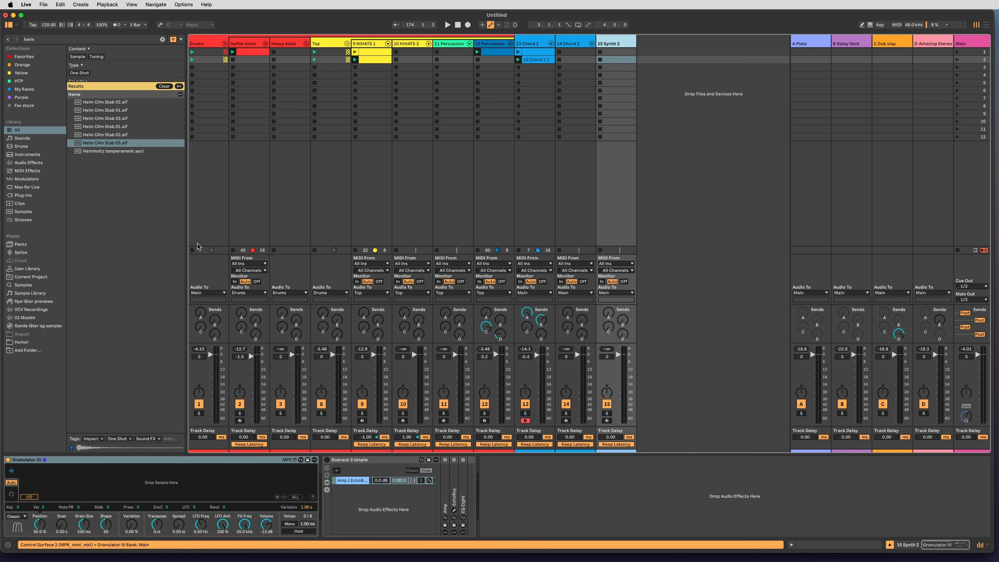
pyautogui.moveTo(105, 143); pyautogui.dragTo(119, 477)
pyautogui.moveTo(49, 480); pyautogui.dragTo(60, 480)
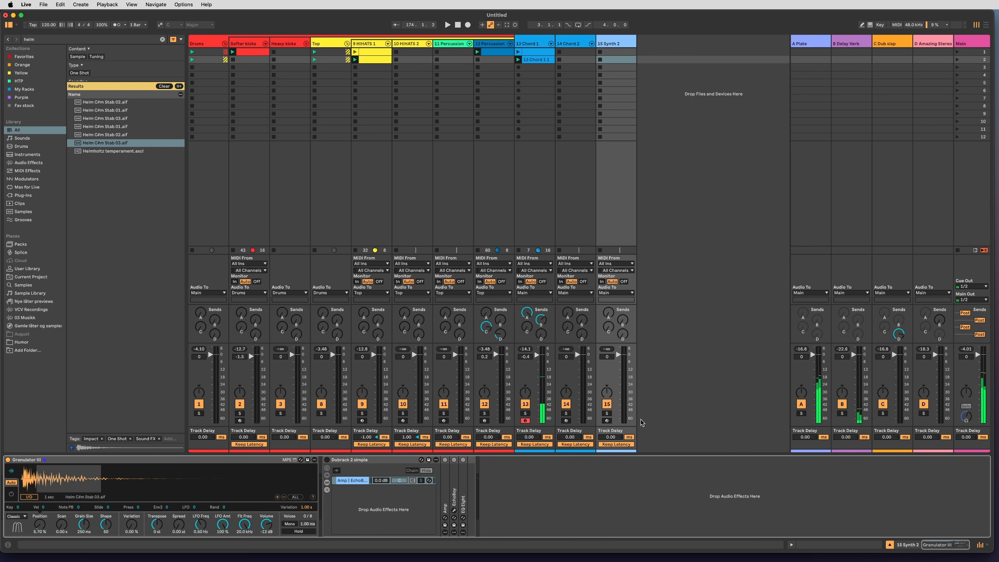
pyautogui.click(607, 421)
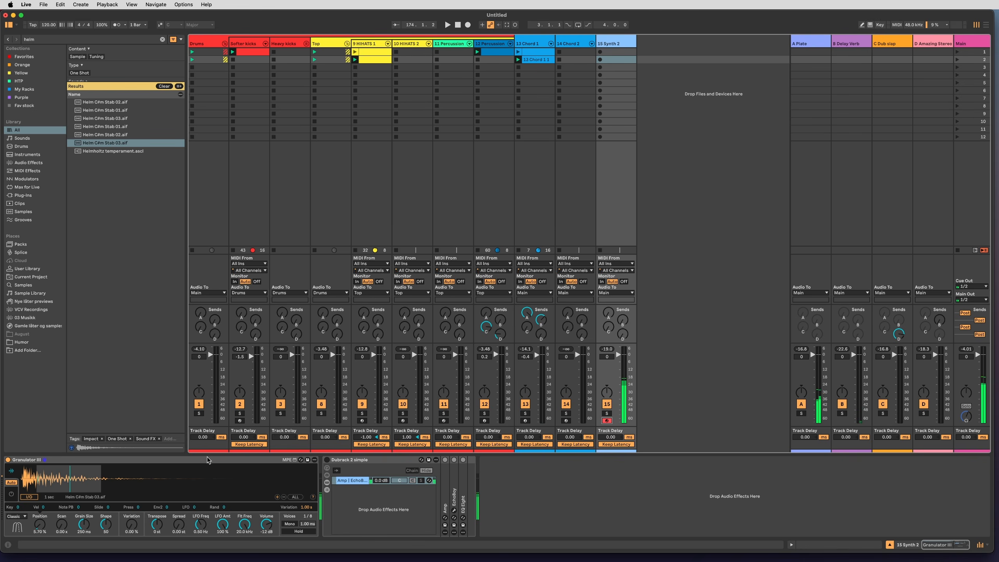
# Set Granulator III's Scan to 0.25 s and Grain Size to 342 ms.
pyautogui.moveTo(61, 524); pyautogui.dragTo(37, 529)
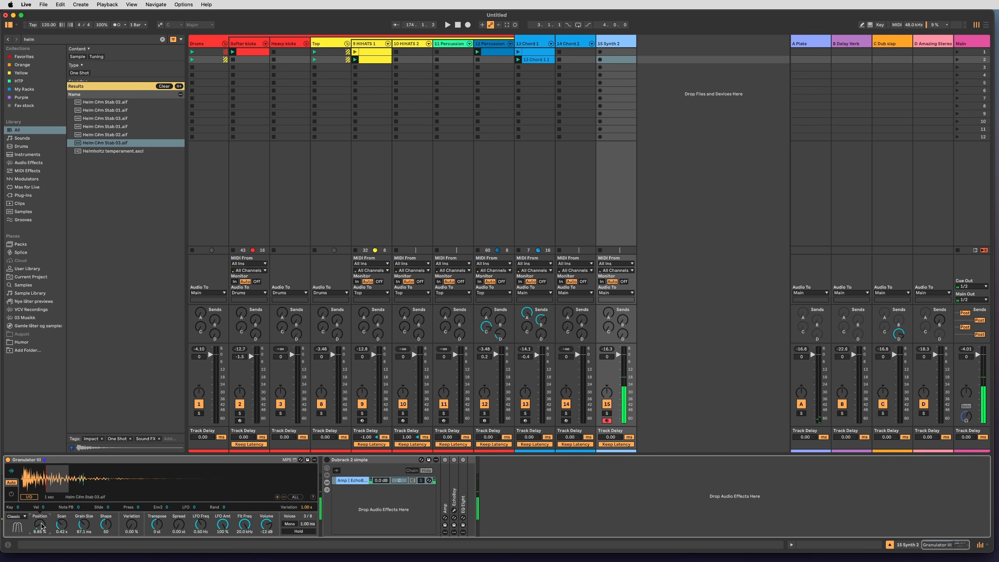
pyautogui.moveTo(60, 525); pyautogui.dragTo(39, 528)
pyautogui.click(83, 521)
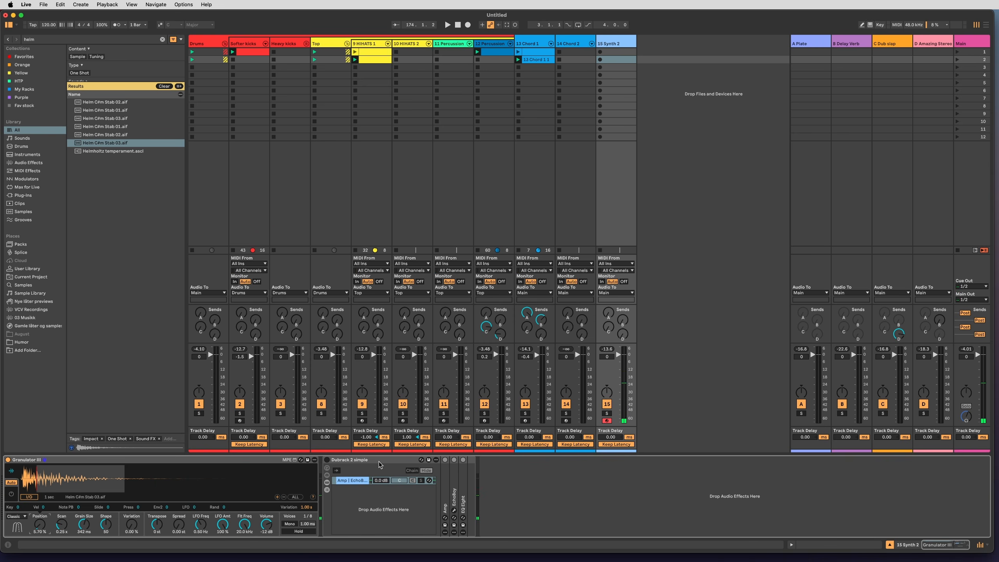
pyautogui.click(179, 523)
# Switch Granulator III to Loop mode, set Position to 5.77 % and show its envelope settings.
pyautogui.click(44, 520)
pyautogui.click(15, 516)
pyautogui.click(15, 522)
pyautogui.moveTo(46, 479); pyautogui.dragTo(46, 478)
pyautogui.click(191, 523)
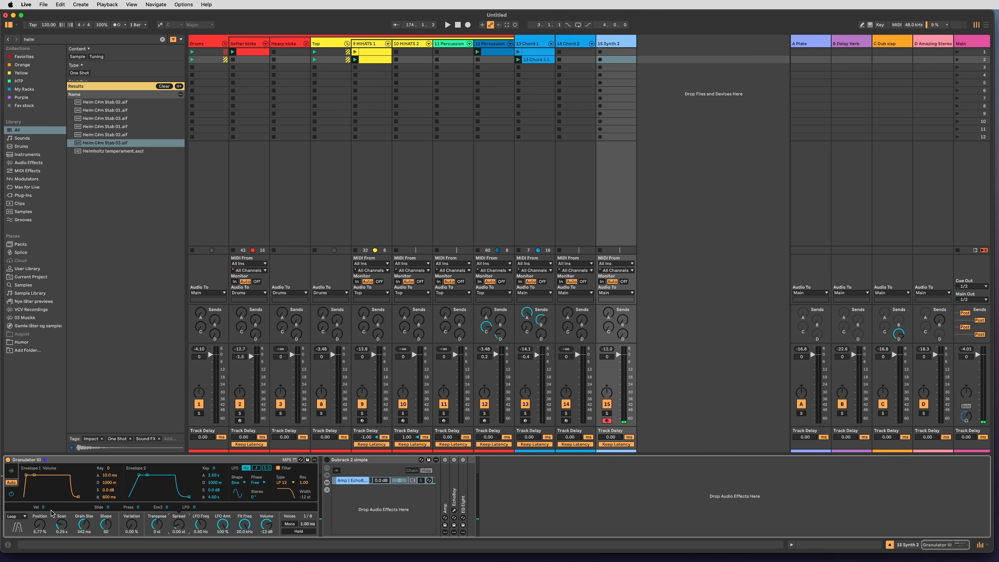
# Set Granulator III's volume envelope attack to 982 ms and Variation to 4.86 %, ending on the envelope settings.
pyautogui.moveTo(109, 475); pyautogui.dragTo(109, 471)
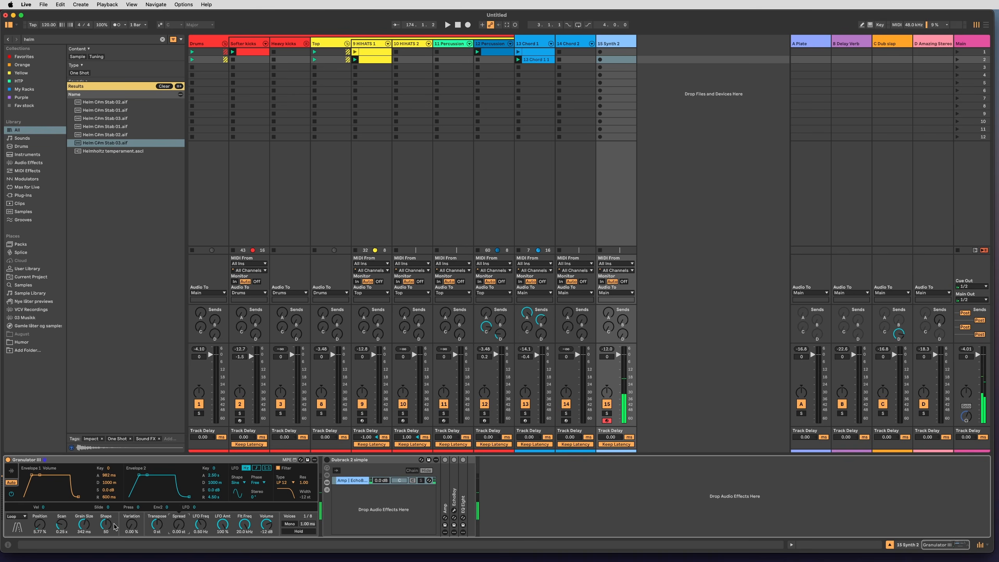
pyautogui.moveTo(132, 524); pyautogui.dragTo(132, 522)
pyautogui.click(13, 474)
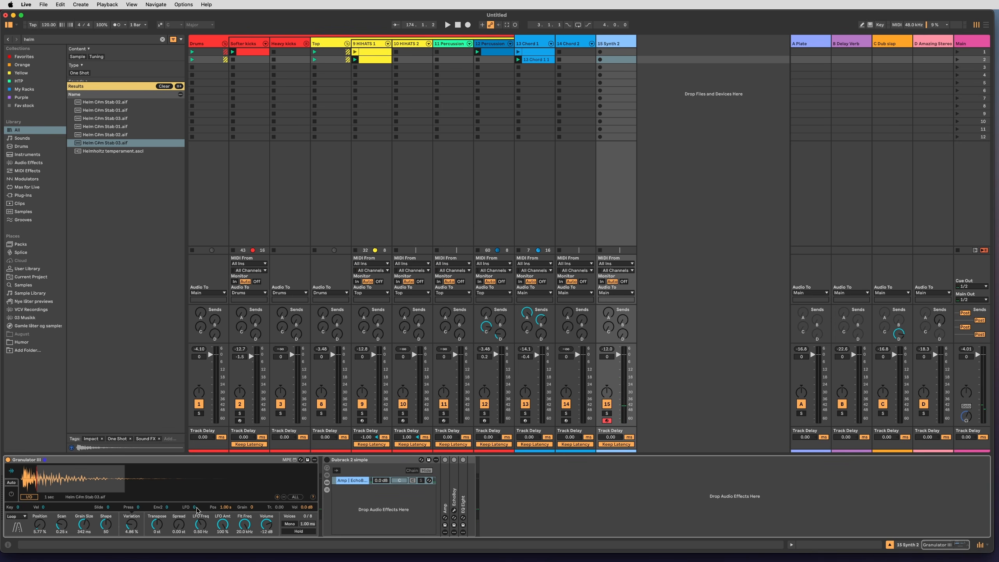
pyautogui.click(12, 495)
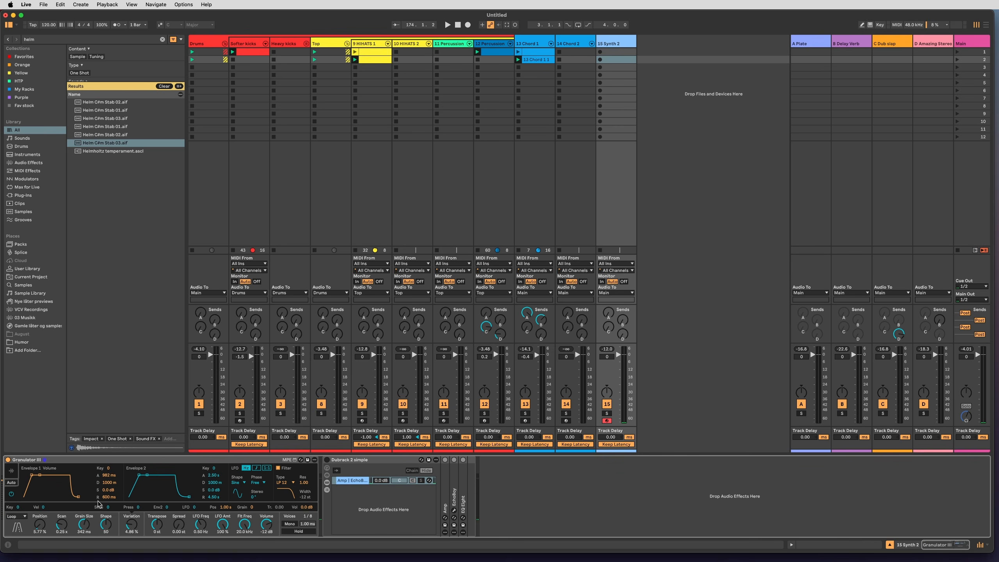
# Add ValhallaSupermassive to the end of the device chain on 15 Synth 2.
pyautogui.click(539, 491)
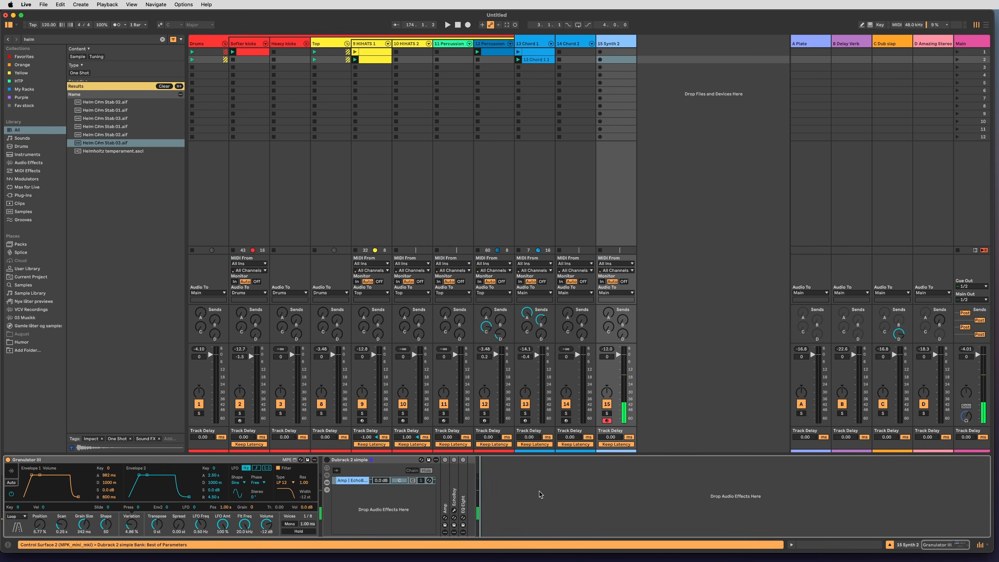
pyautogui.press('super+f')
pyautogui.write('supermassi')
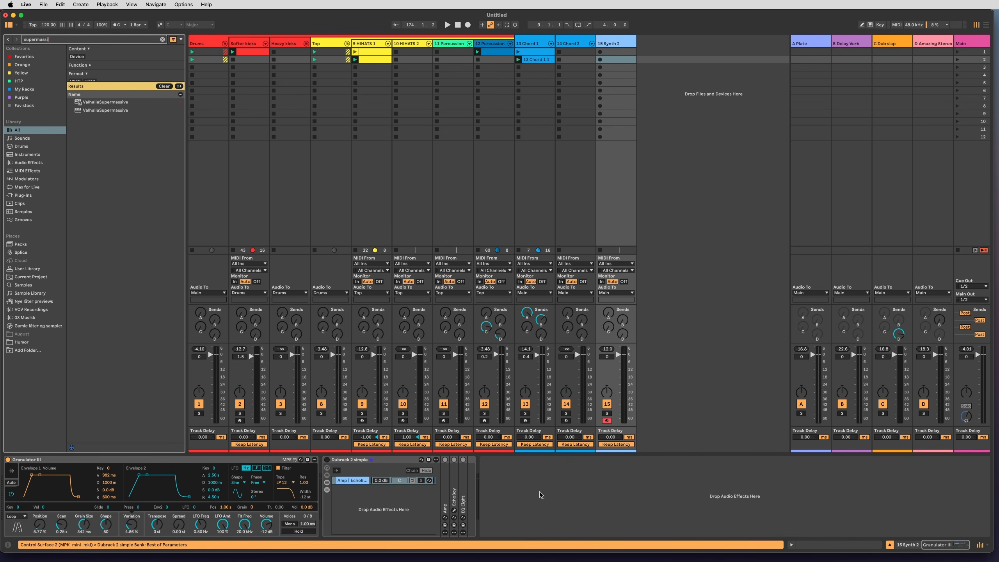
pyautogui.press('Return')
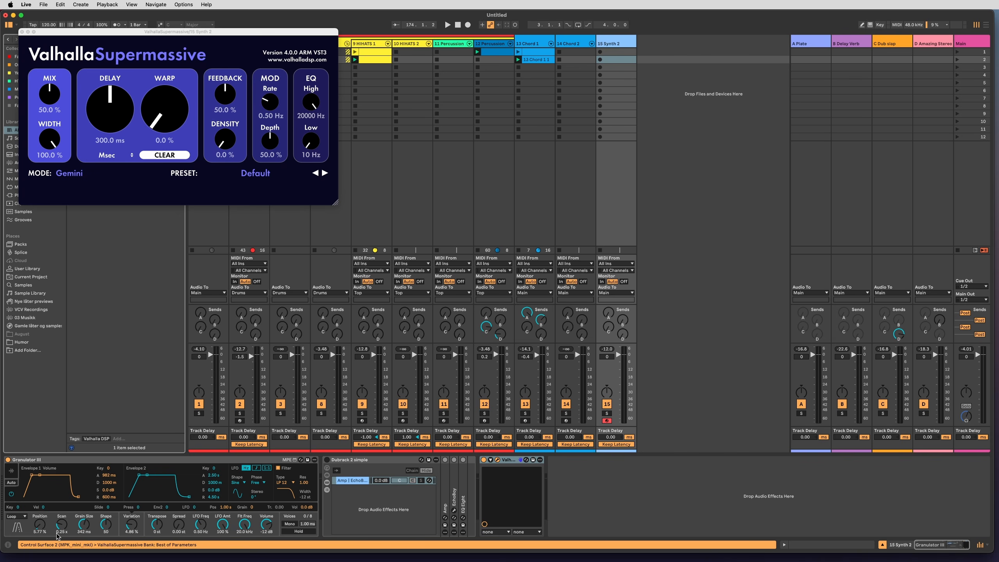
# Set Granulator III's Scan to 0.48 s and Grain Size to 608 ms, and start playback with its sample waveform shown.
pyautogui.moveTo(60, 526); pyautogui.dragTo(84, 515)
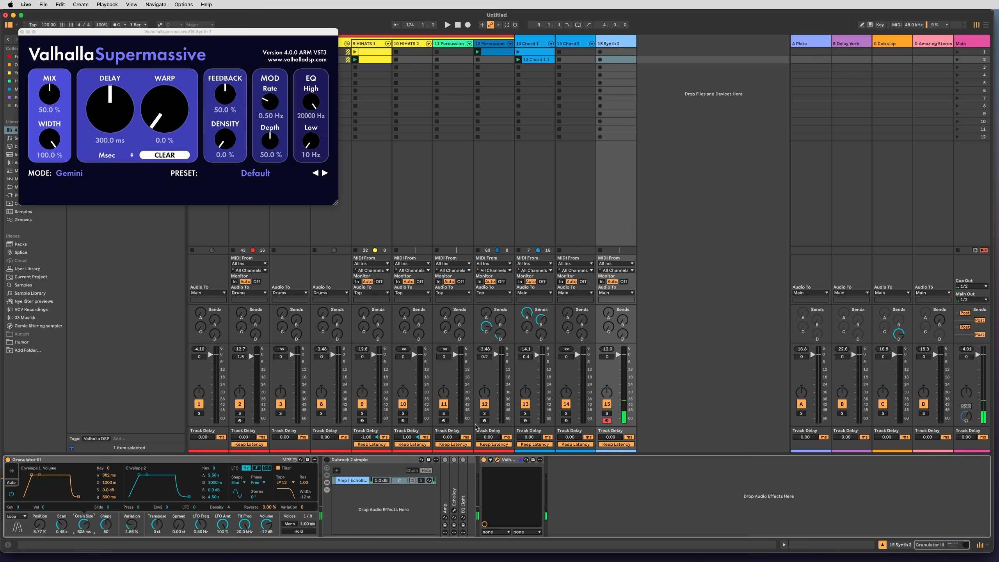
pyautogui.press('space')
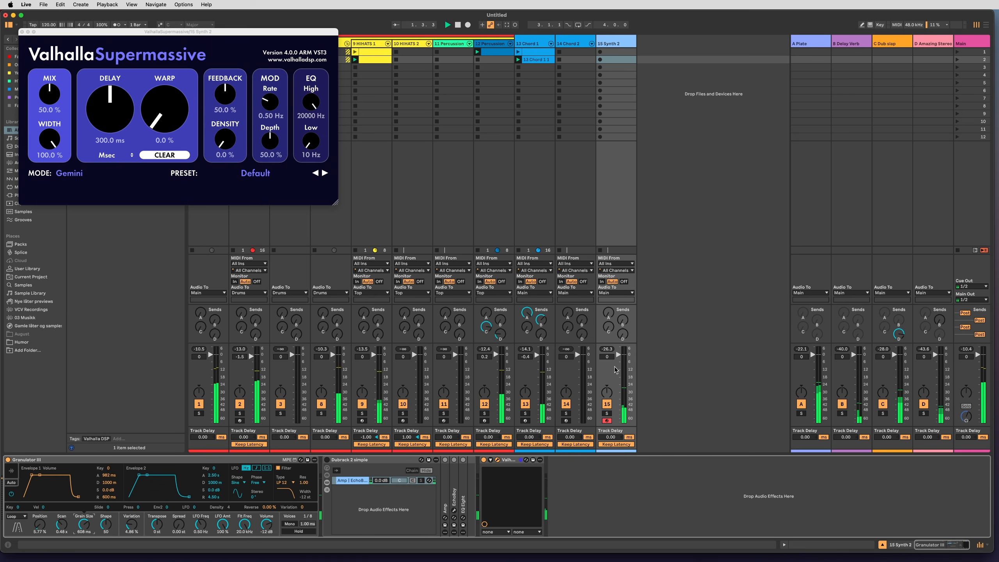
pyautogui.click(11, 471)
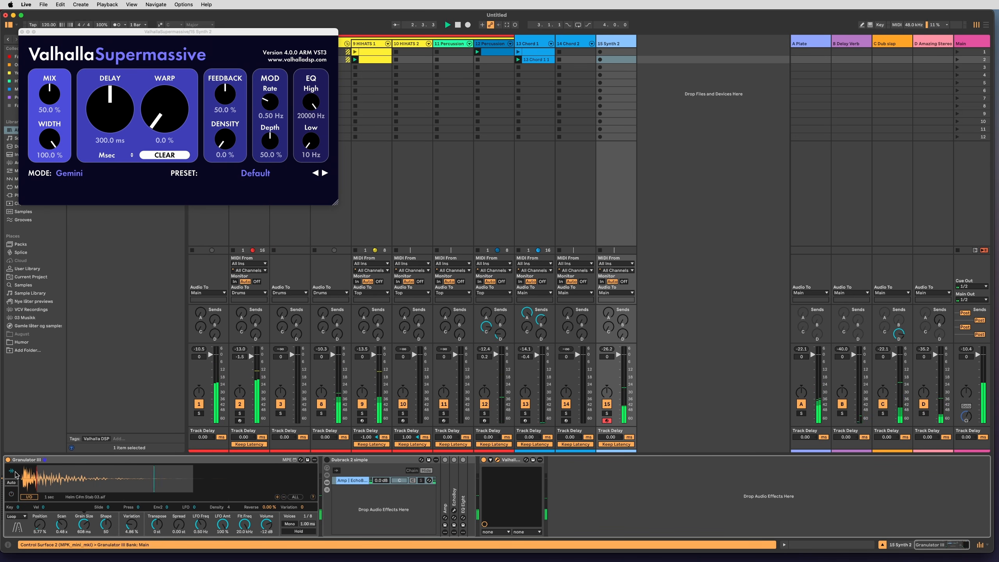
# Load the Dreamy Delays user preset in ValhallaSupermassive and move its window away from the browser.
pyautogui.click(255, 174)
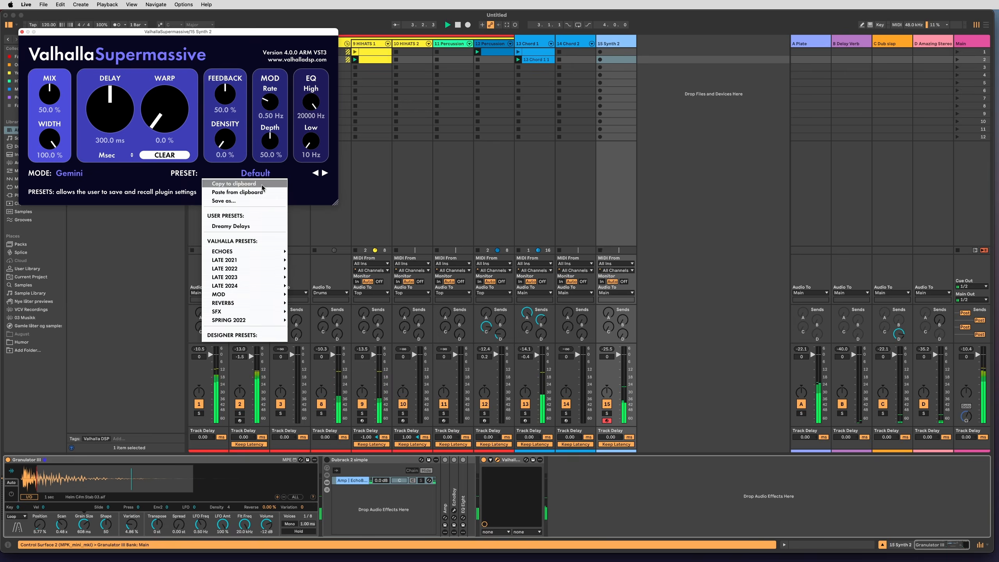
pyautogui.click(253, 226)
pyautogui.moveTo(212, 34); pyautogui.dragTo(535, 95)
pyautogui.moveTo(508, 177); pyautogui.dragTo(548, 149)
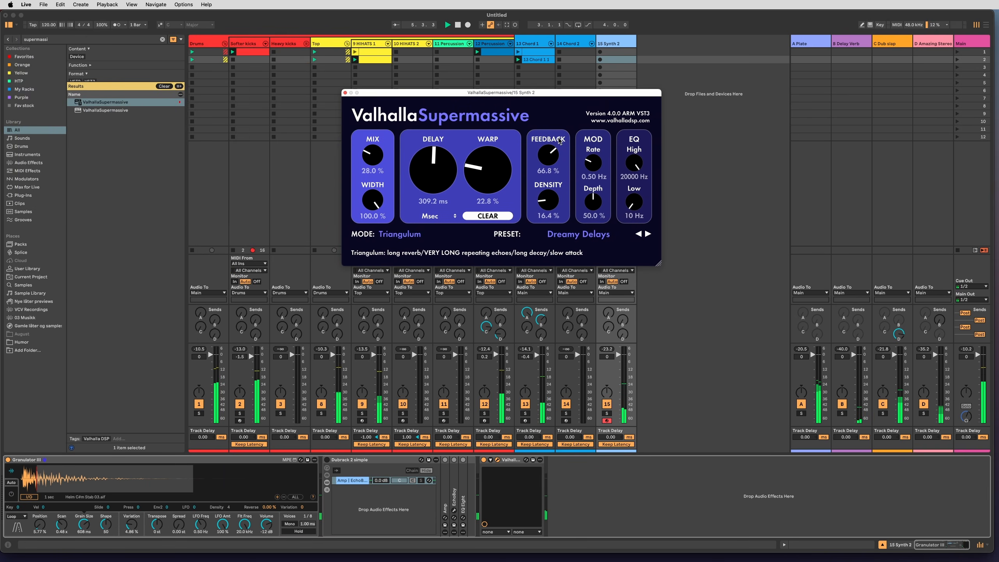
# Add the OTT.adv preset after ValhallaSupermassive on 15 Synth 2 and disable its High band.
pyautogui.click(603, 474)
pyautogui.press('super+f')
pyautogui.write('ott')
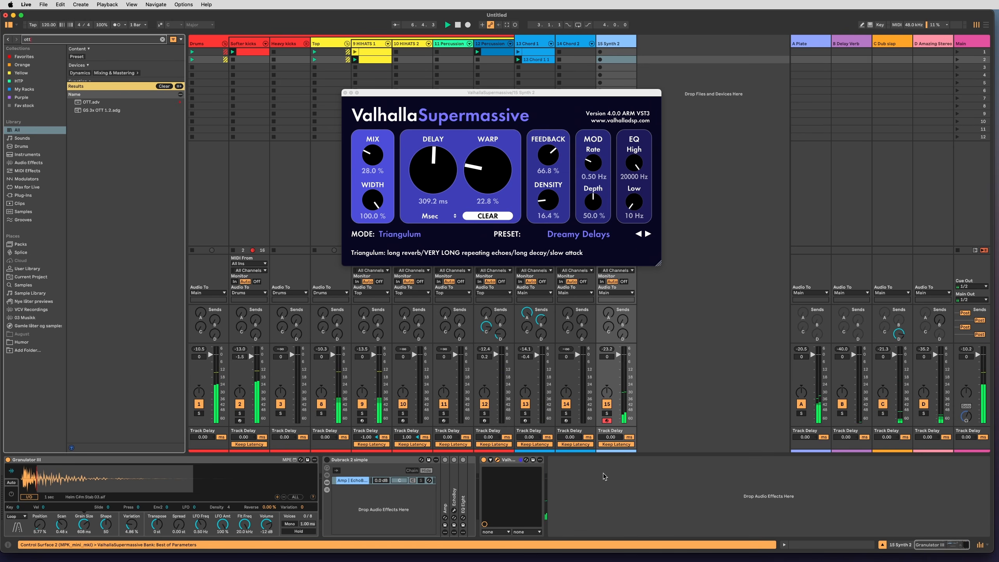
pyautogui.press('Down')
pyautogui.press('Return')
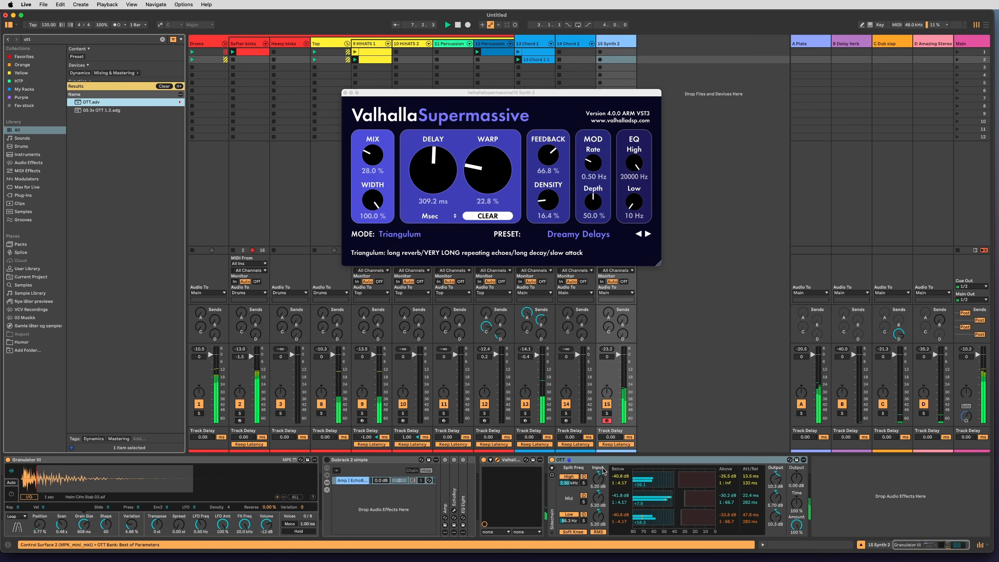
pyautogui.click(570, 478)
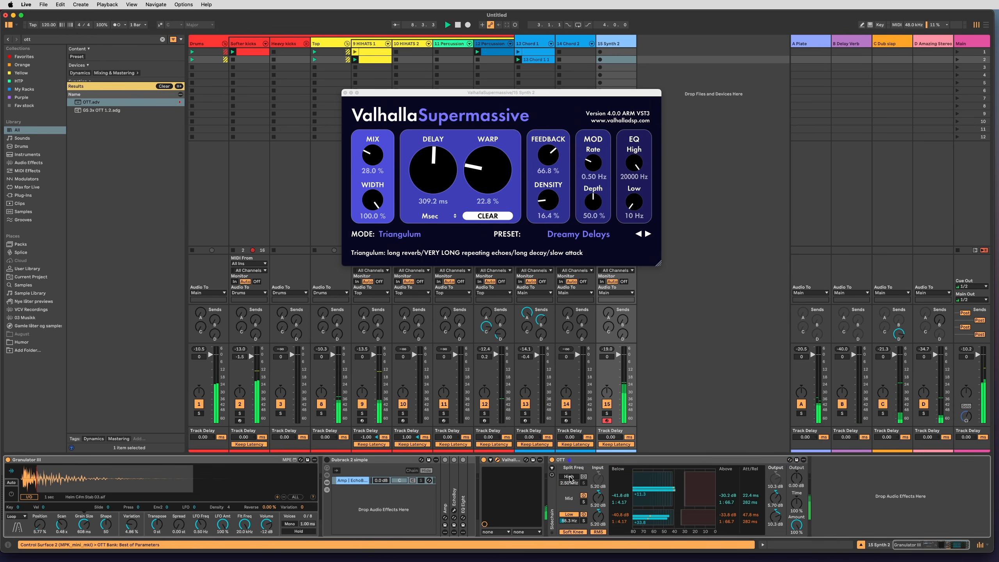
pyautogui.click(569, 478)
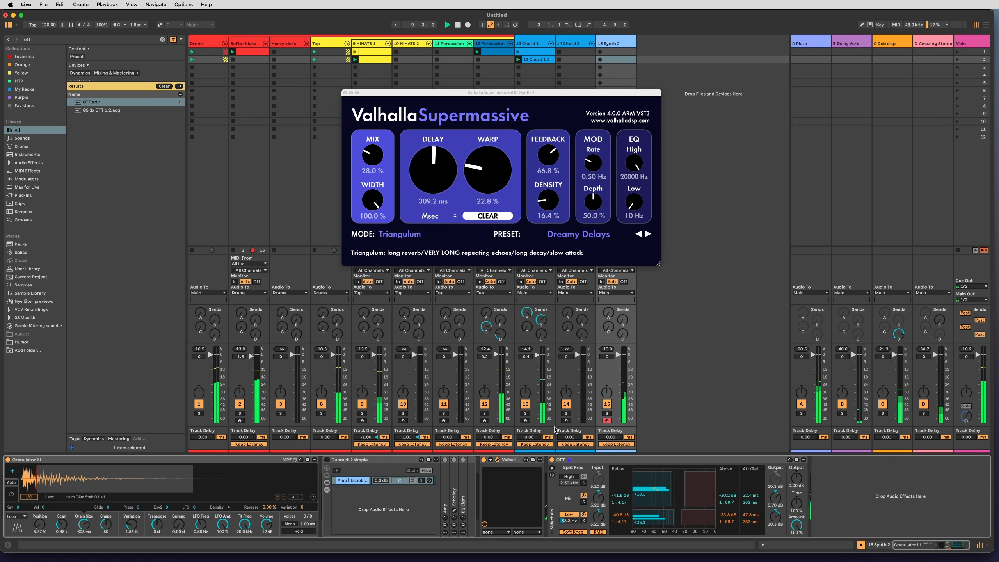
# Set ValhallaSupermassive's Warp to 13.2 %, and switch Granulator III to Cloud mode with Grain Size at 99.1 ms.
pyautogui.moveTo(487, 173); pyautogui.dragTo(489, 184)
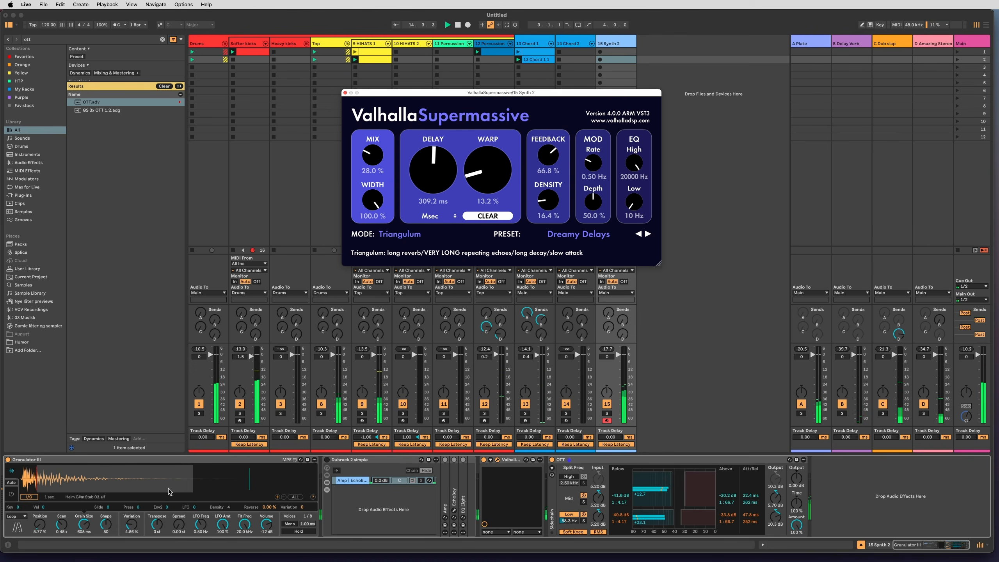
pyautogui.moveTo(84, 524); pyautogui.dragTo(84, 540)
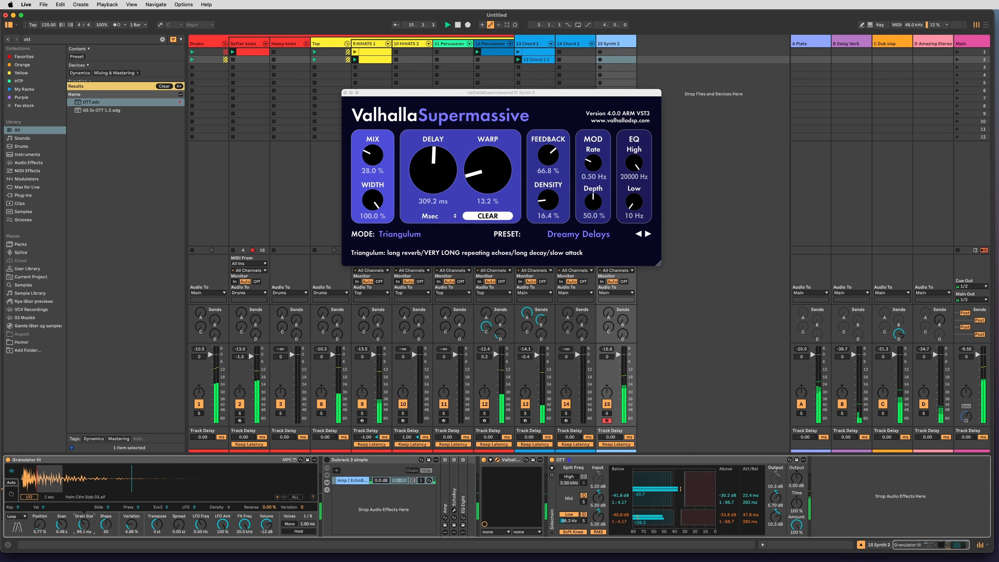
pyautogui.click(17, 517)
pyautogui.click(21, 534)
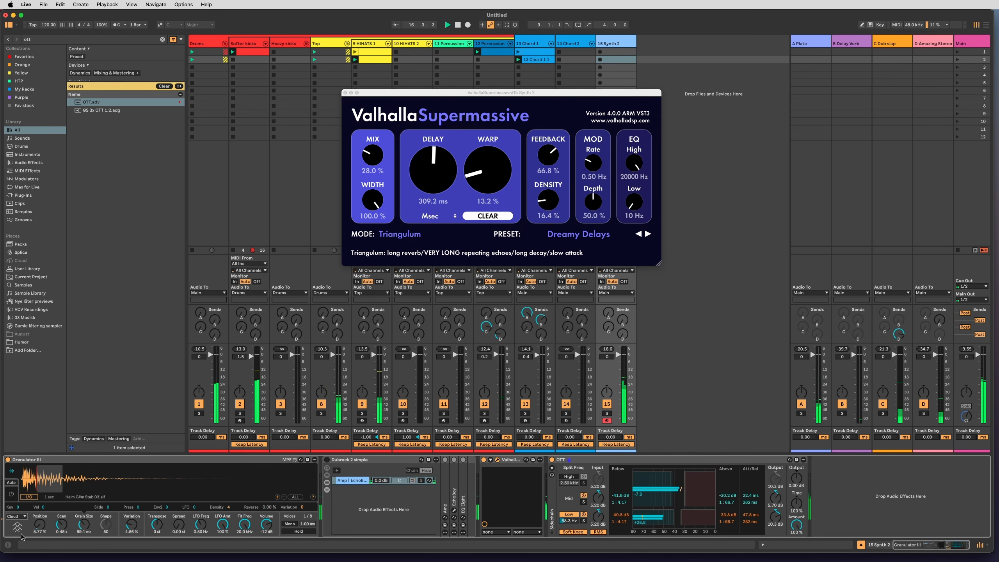
# Set Granulator III's Position to 13.6 %, Grain Size to 206 ms, Variation to 0.89 % and LFO Freq to 0.28 Hz.
pyautogui.moveTo(43, 530); pyautogui.dragTo(131, 531)
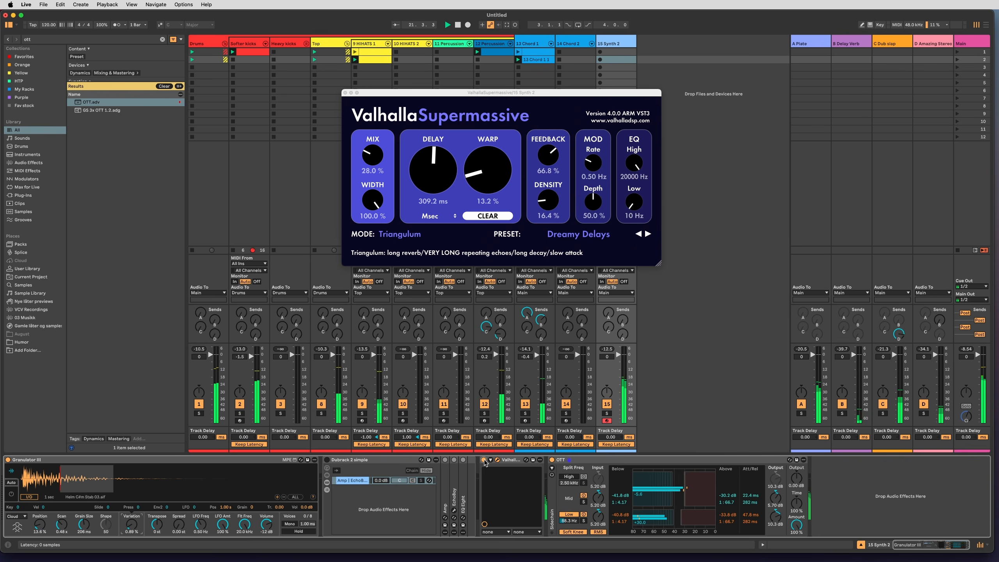
pyautogui.click(552, 459)
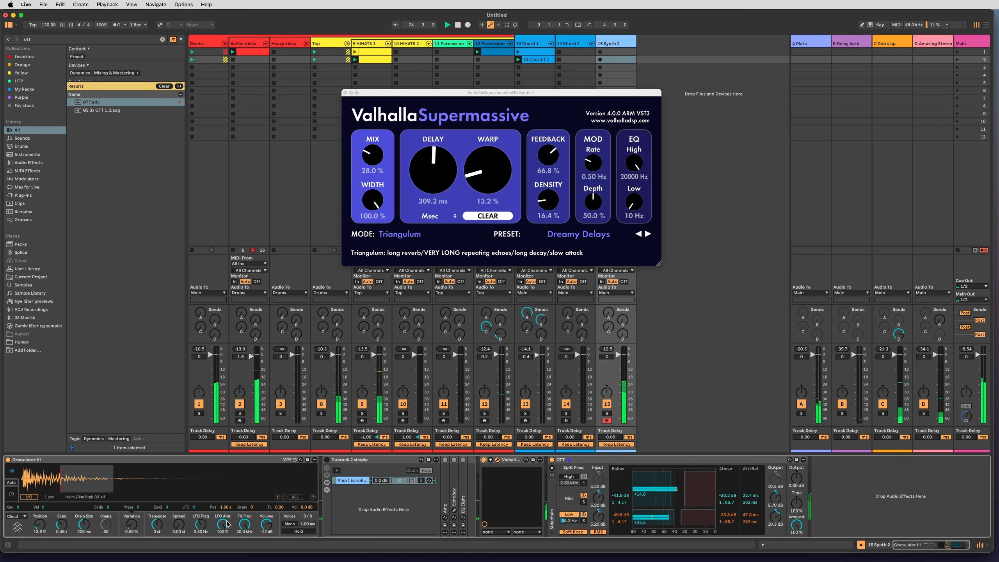
pyautogui.click(200, 525)
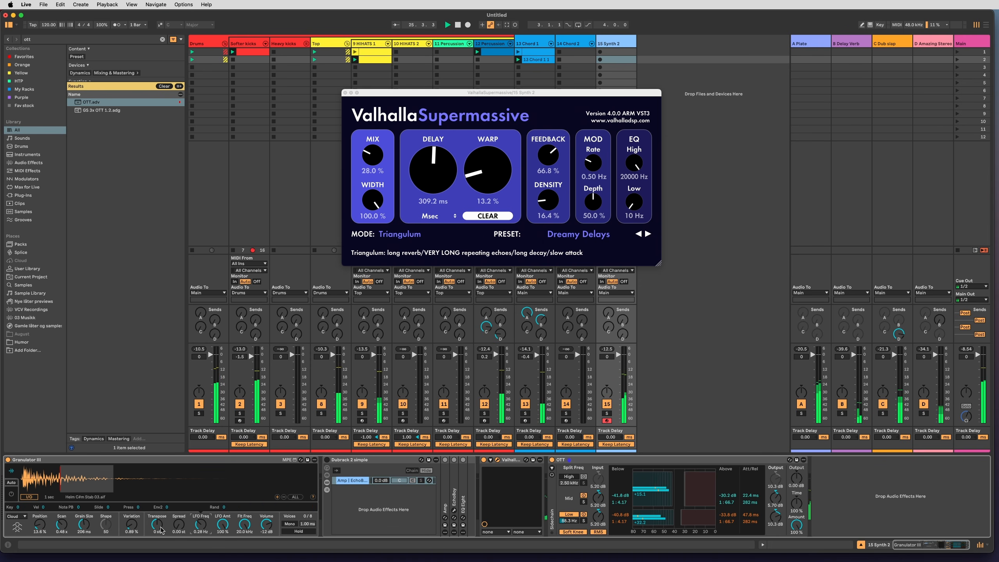
# Try Granulator III in Classic mode with Grain Size 71.0 ms and Position 51.0 %, and check its envelope settings.
pyautogui.moveTo(82, 523); pyautogui.dragTo(82, 545)
pyautogui.click(17, 528)
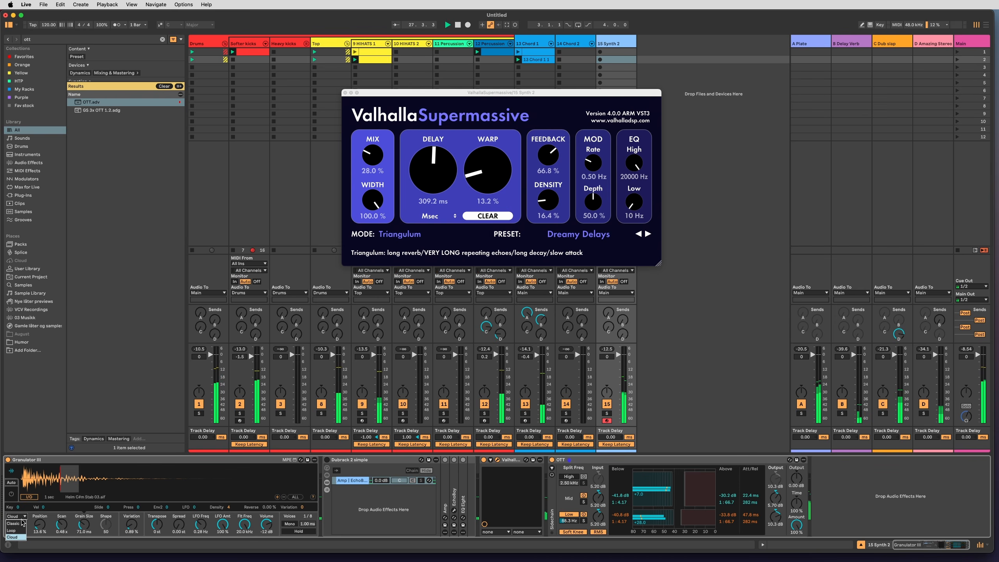
pyautogui.moveTo(39, 525); pyautogui.dragTo(39, 505)
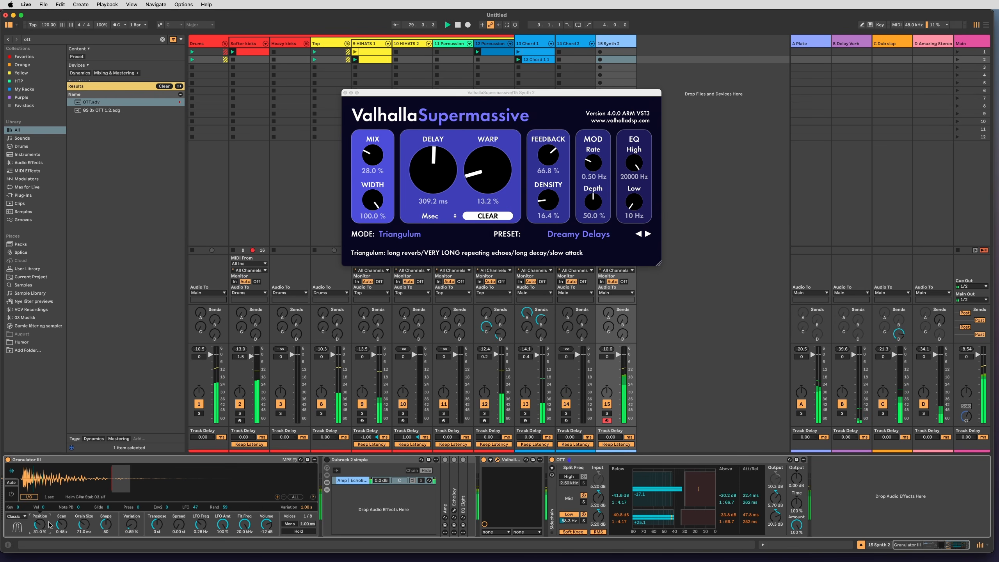
pyautogui.click(13, 497)
pyautogui.click(12, 497)
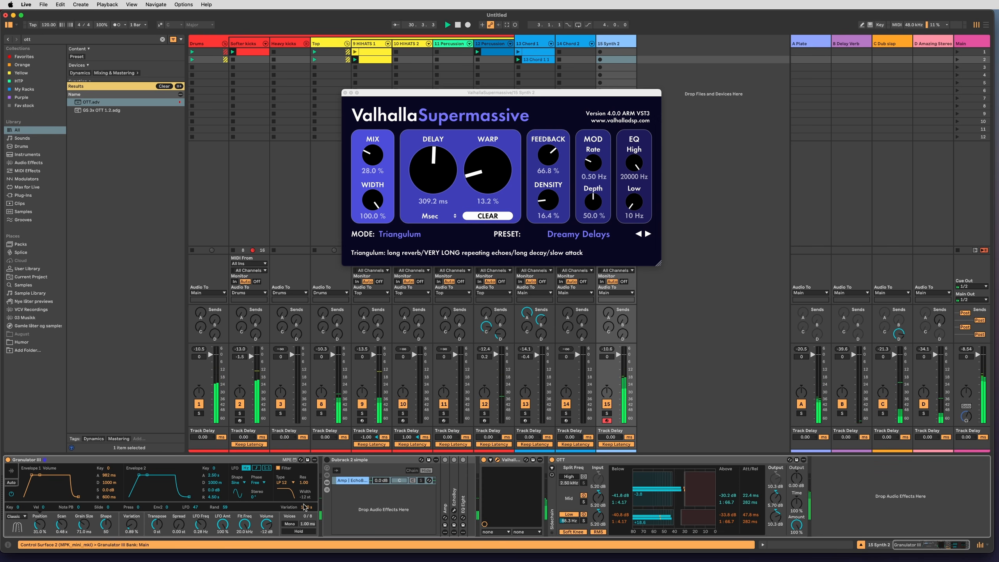
pyautogui.click(11, 471)
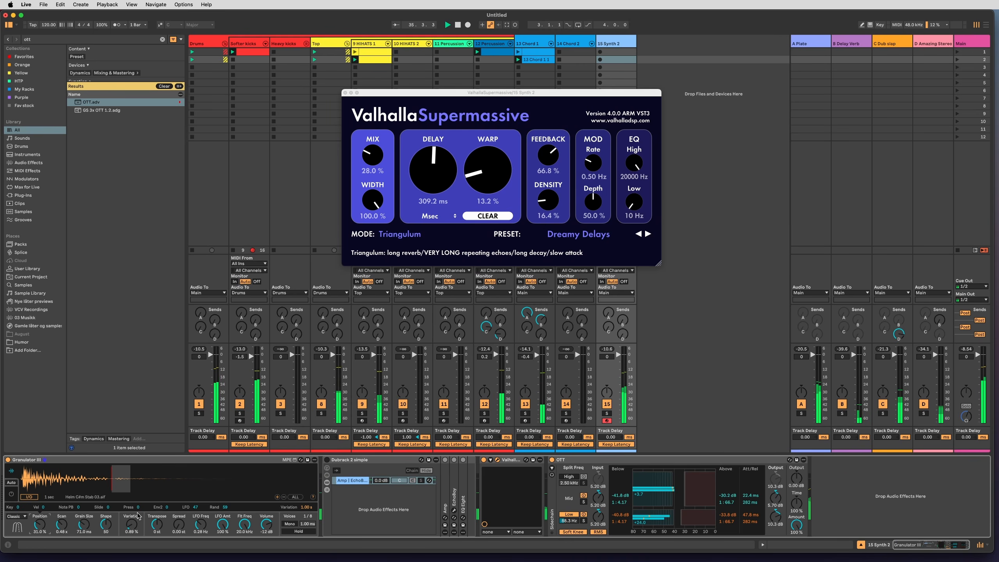
# Bypass ValhallaSupermassive, and set Granulator III's Position to 12.2 %, Grain Size to 159 ms and Scan to 0.75 s.
pyautogui.click(485, 459)
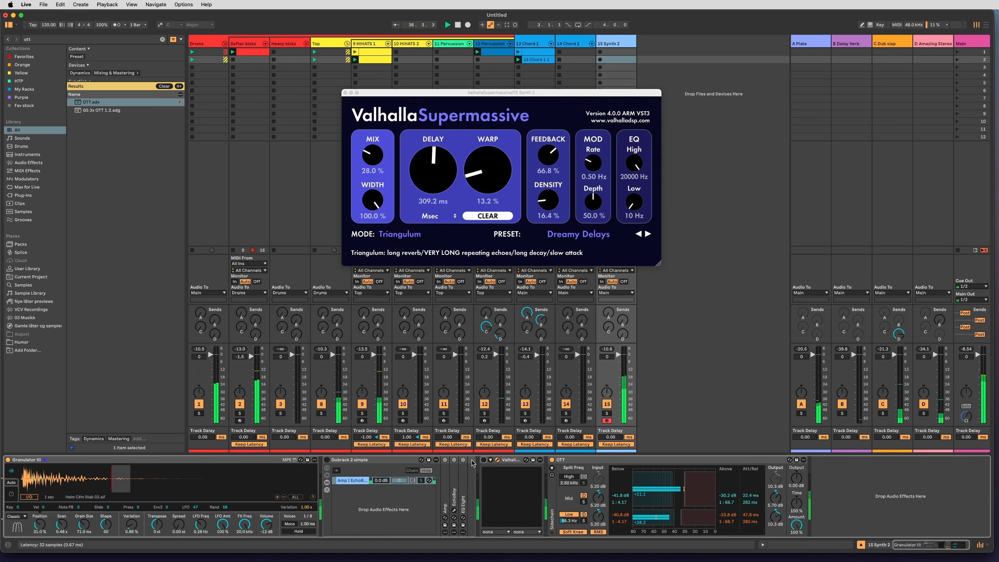
pyautogui.moveTo(84, 524); pyautogui.dragTo(76, 484)
pyautogui.click(64, 484)
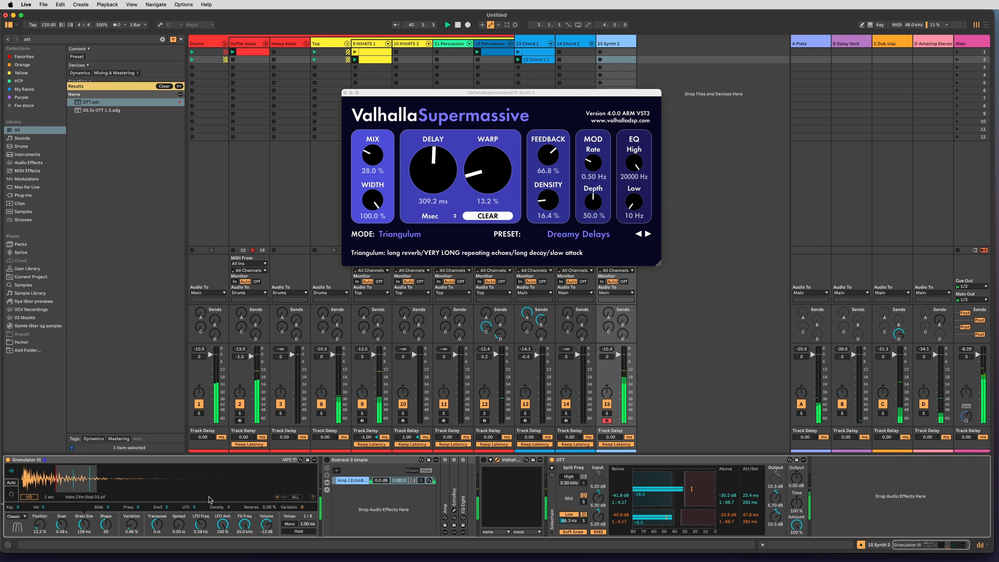
pyautogui.moveTo(61, 527); pyautogui.dragTo(61, 524)
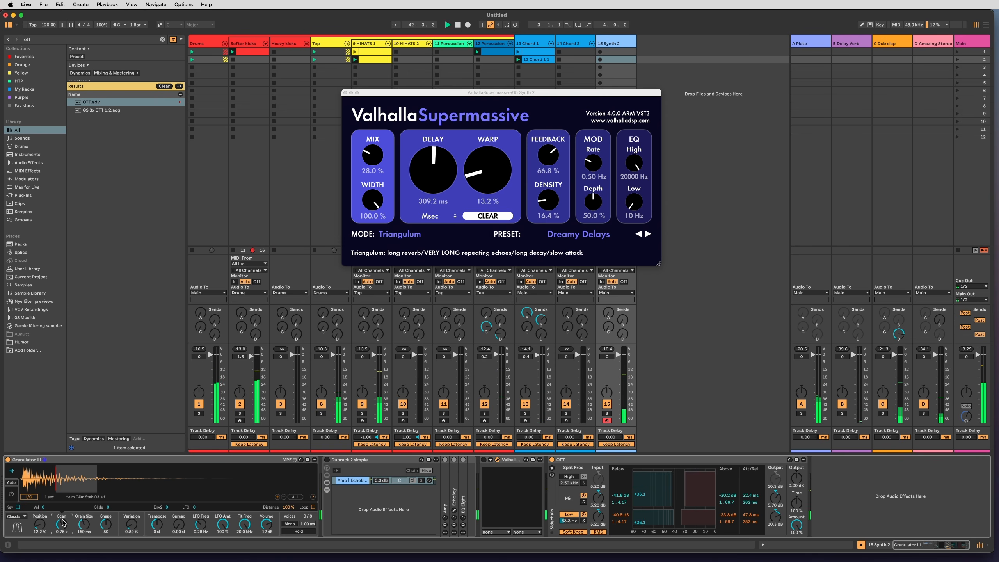
# Switch Granulator III to Cloud mode, and set Position to 33.0 % and Grain Size to 274 ms.
pyautogui.click(18, 516)
pyautogui.click(22, 536)
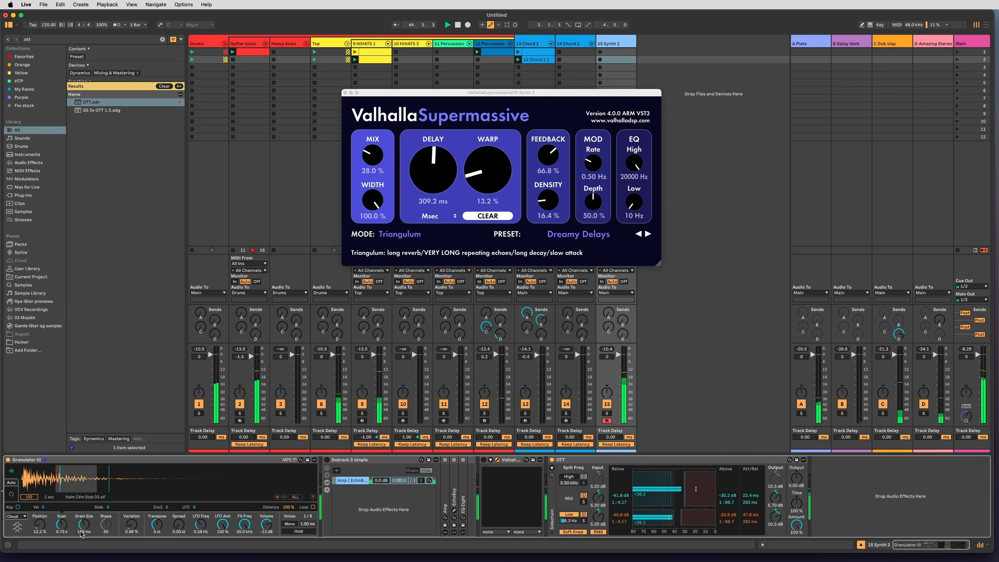
pyautogui.moveTo(43, 526); pyautogui.dragTo(42, 520)
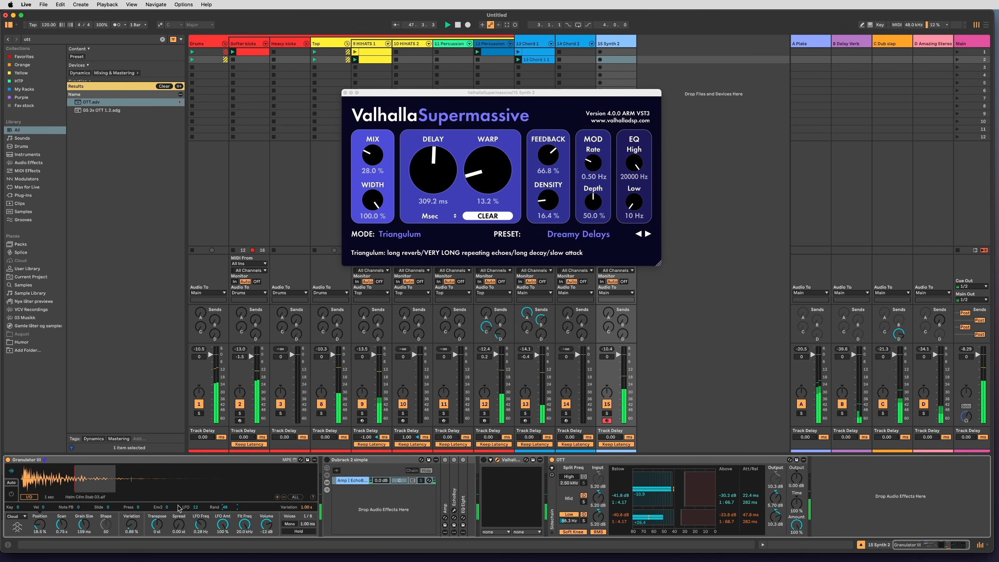
pyautogui.moveTo(79, 487); pyautogui.dragTo(160, 485)
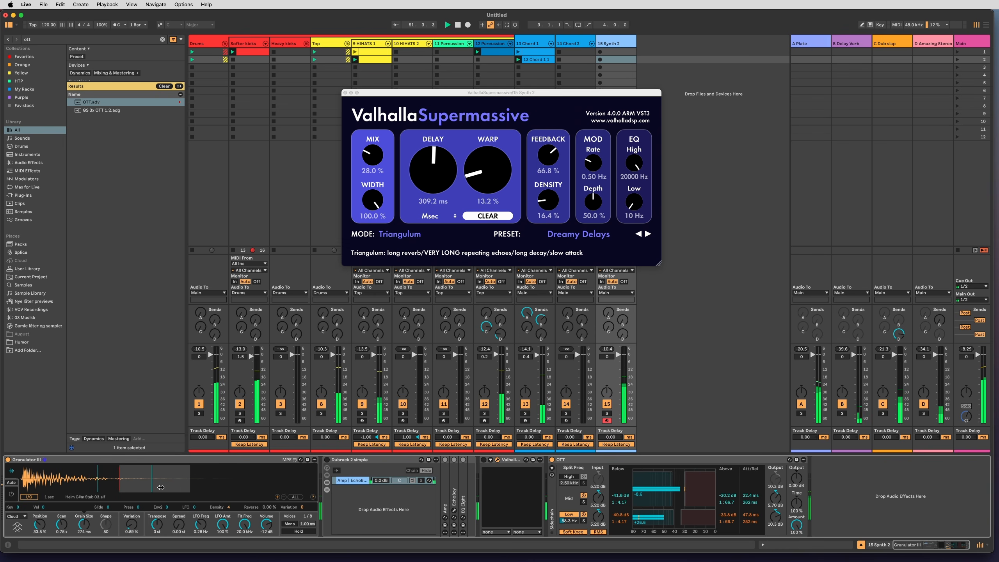
# Re-enable ValhallaSupermassive, and set 15 Synth 2's send D to -8.3 dB and its volume to -8.8 dB.
pyautogui.click(483, 460)
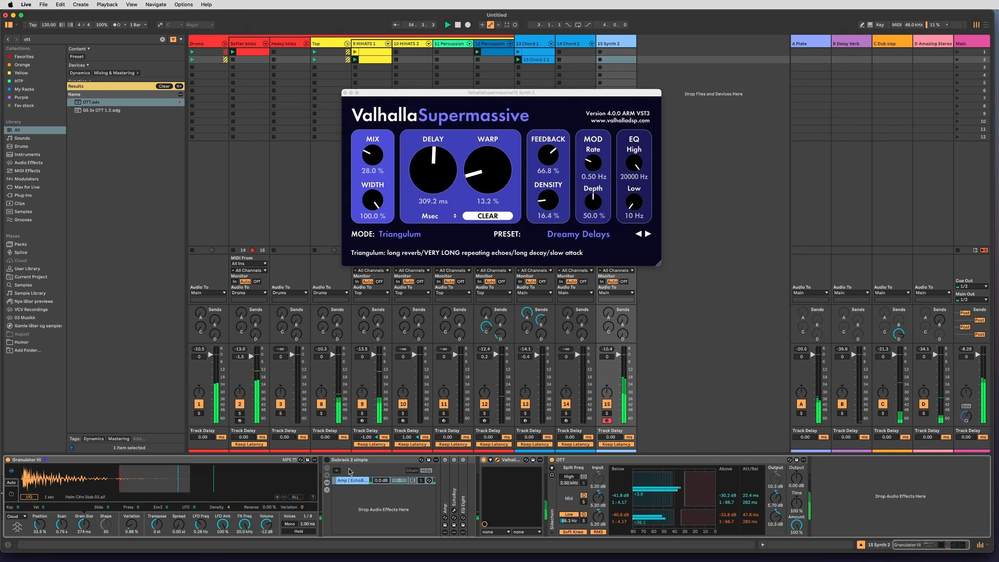
pyautogui.moveTo(622, 333); pyautogui.dragTo(622, 323)
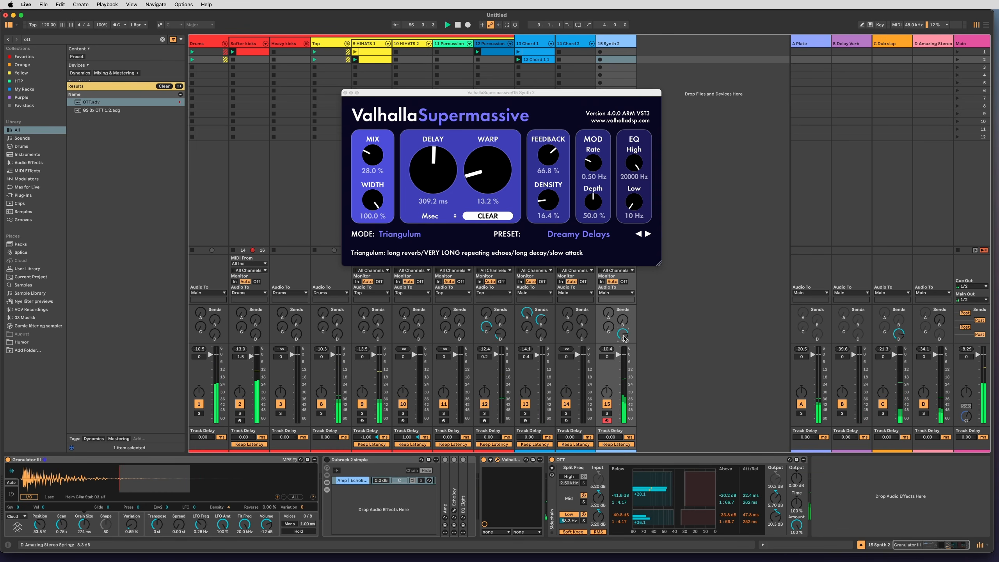
pyautogui.moveTo(617, 365); pyautogui.dragTo(617, 369)
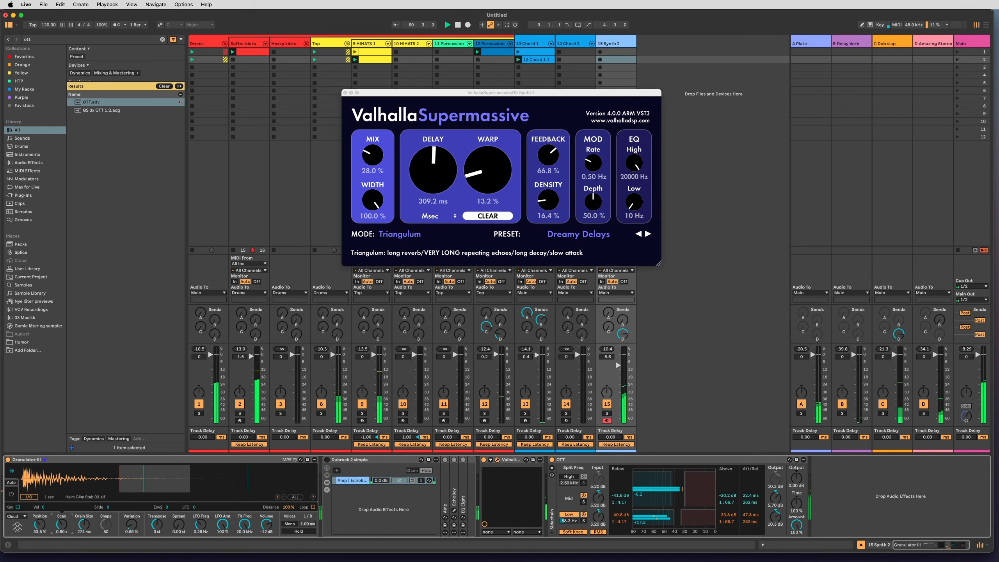
# Set Granulator III's Scan to 0.24 s, Grain Size to 527 ms and Position to 0.00 %, and 15 Synth 2's volume to -6.0 dB.
pyautogui.moveTo(83, 524); pyautogui.dragTo(83, 511)
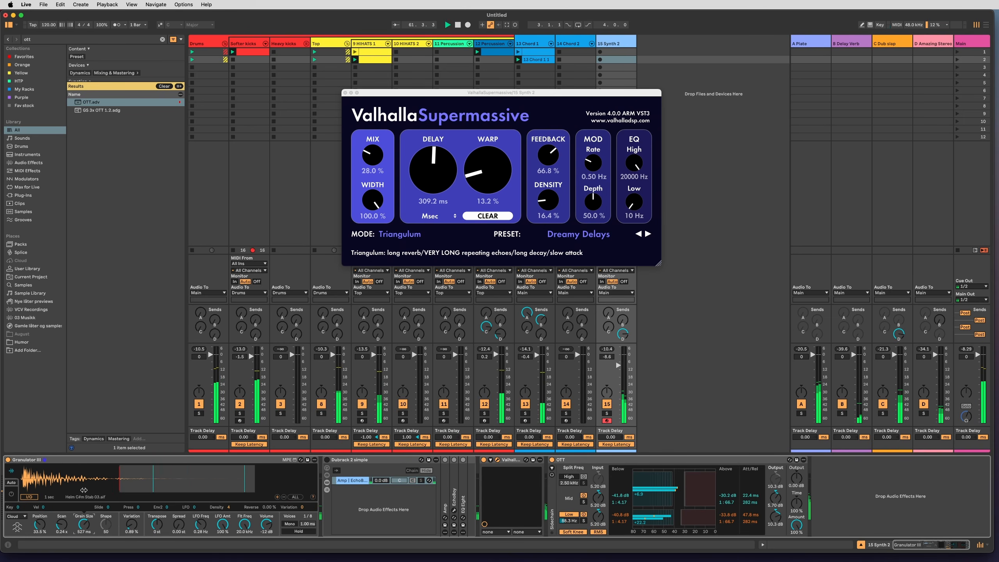
pyautogui.click(57, 486)
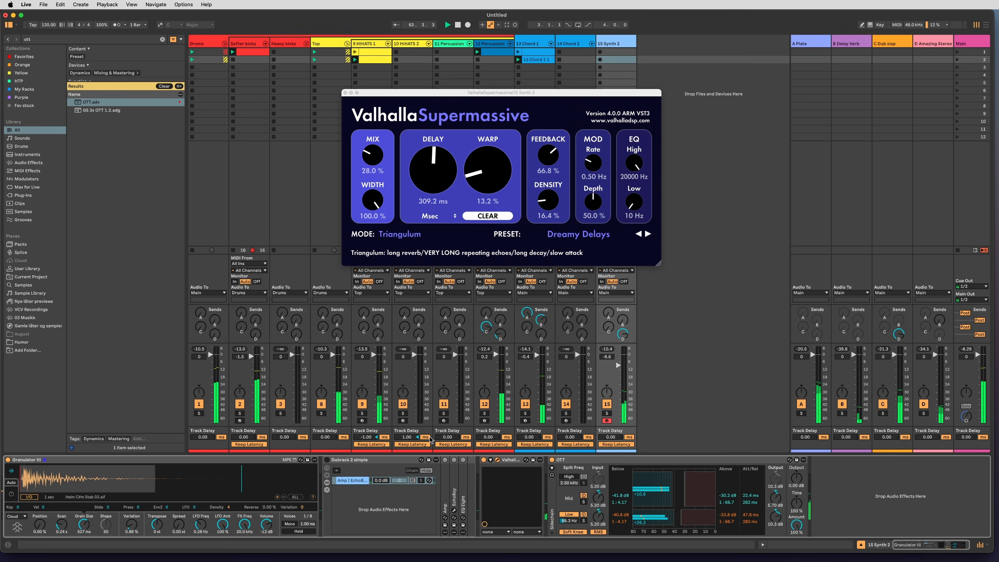
pyautogui.moveTo(619, 365); pyautogui.dragTo(619, 363)
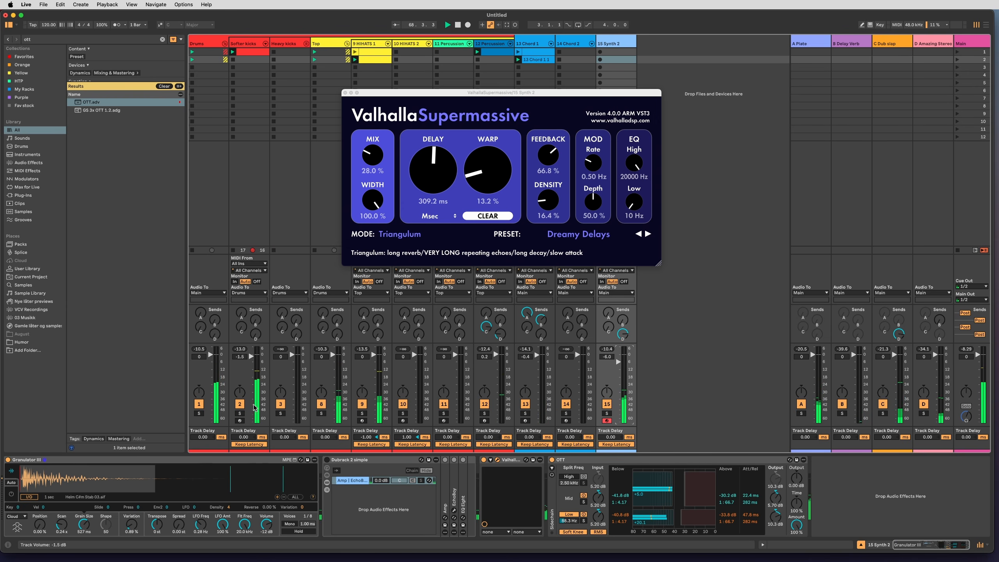
pyautogui.click(607, 414)
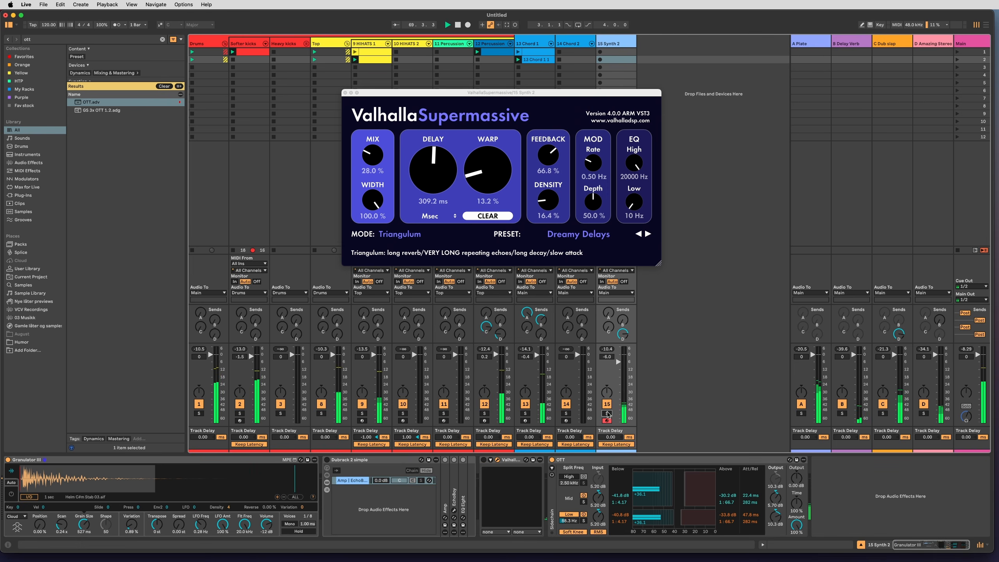
# Solo 15 Synth 2 with its volume at -1.5 dB, zoom Granulator III's waveform, and set Position to 15.7 % and Grain Size to 52.8 ms.
pyautogui.moveTo(623, 334); pyautogui.dragTo(618, 360)
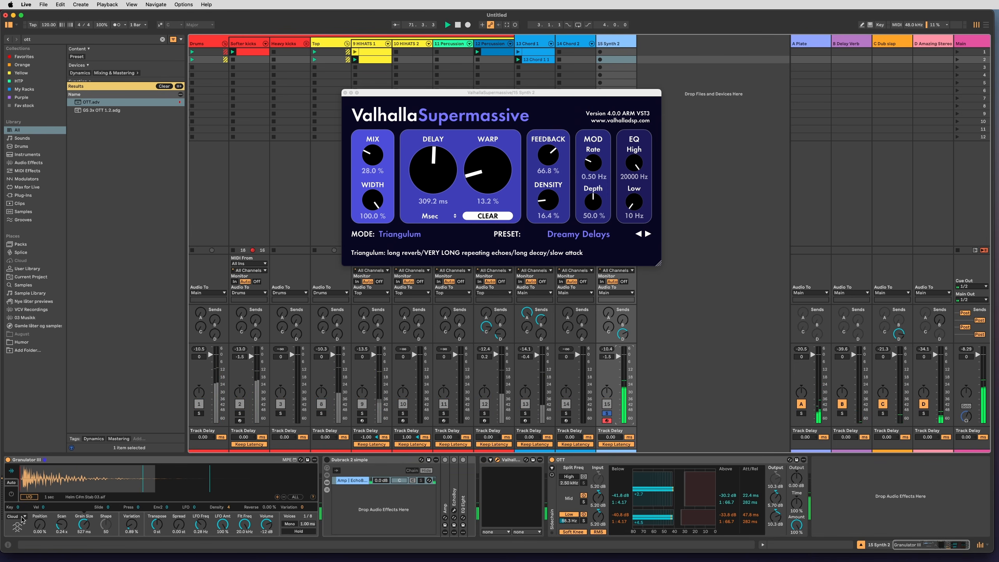
pyautogui.moveTo(40, 525); pyautogui.dragTo(42, 527)
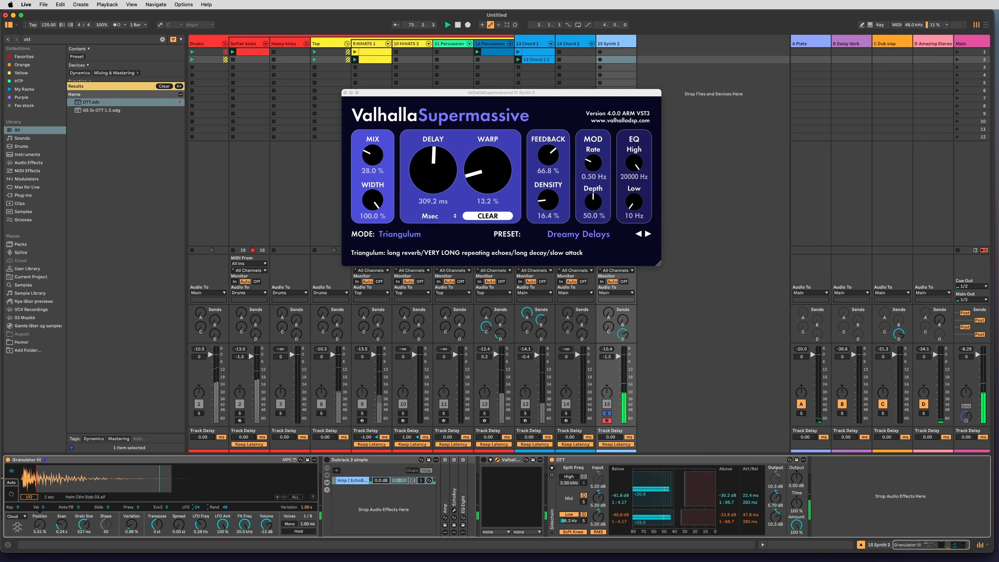
pyautogui.click(11, 495)
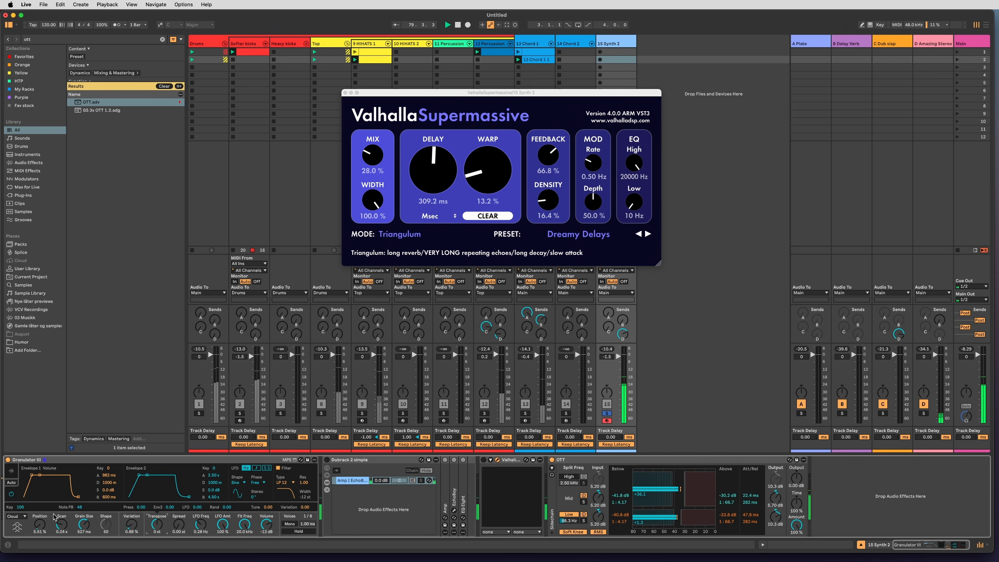
pyautogui.click(11, 471)
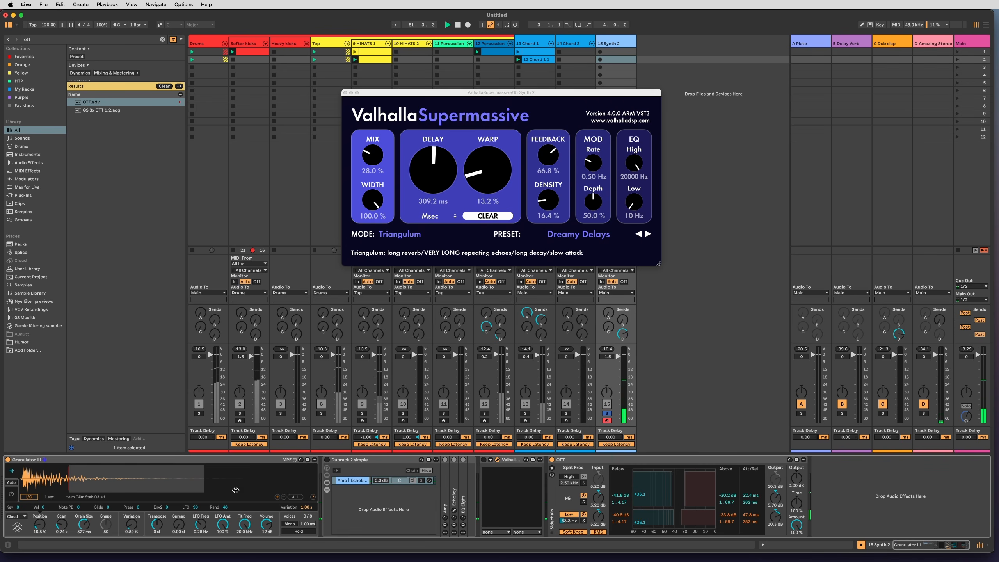
pyautogui.click(278, 497)
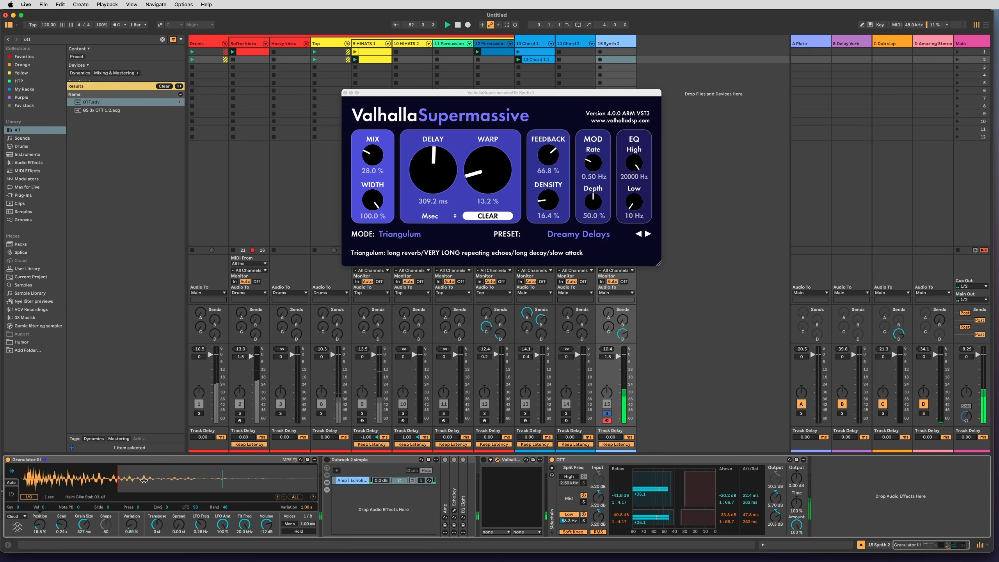
pyautogui.moveTo(80, 523); pyautogui.dragTo(80, 551)
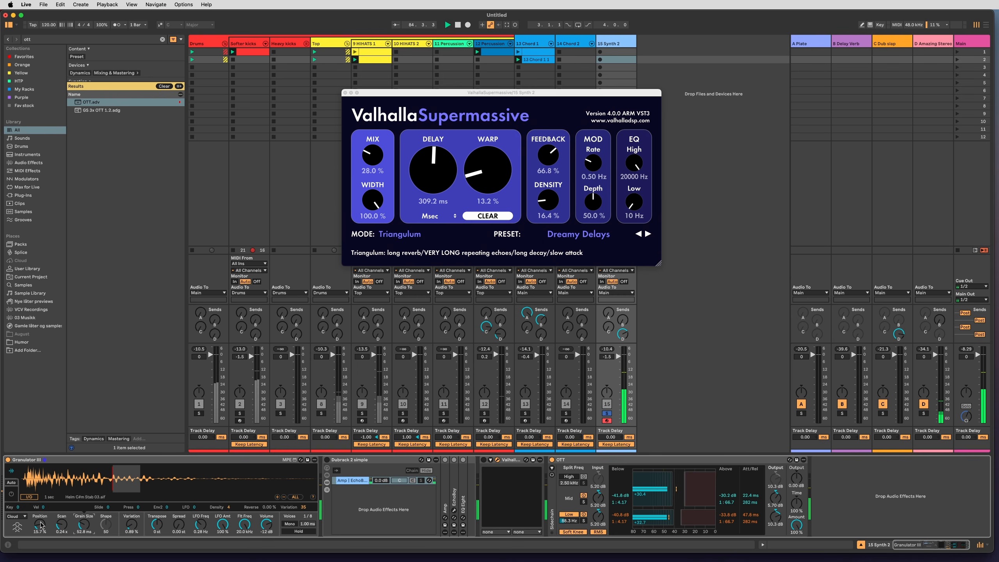
# Enable ValhallaSupermassive, unsolo 15 Synth 2 with its volume at -8.0 dB, and reduce OTT's Amount to 64 %.
pyautogui.click(483, 460)
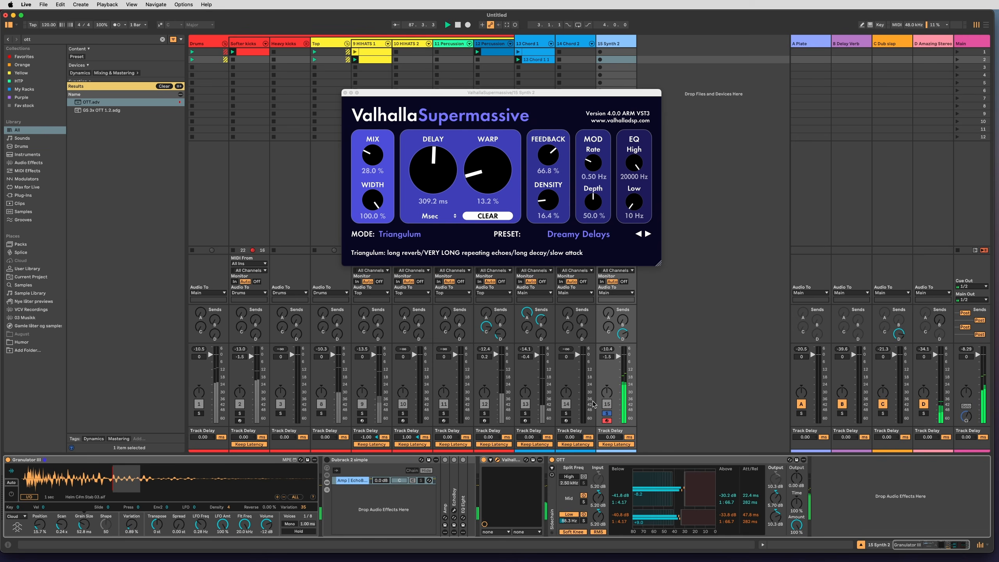
pyautogui.click(607, 414)
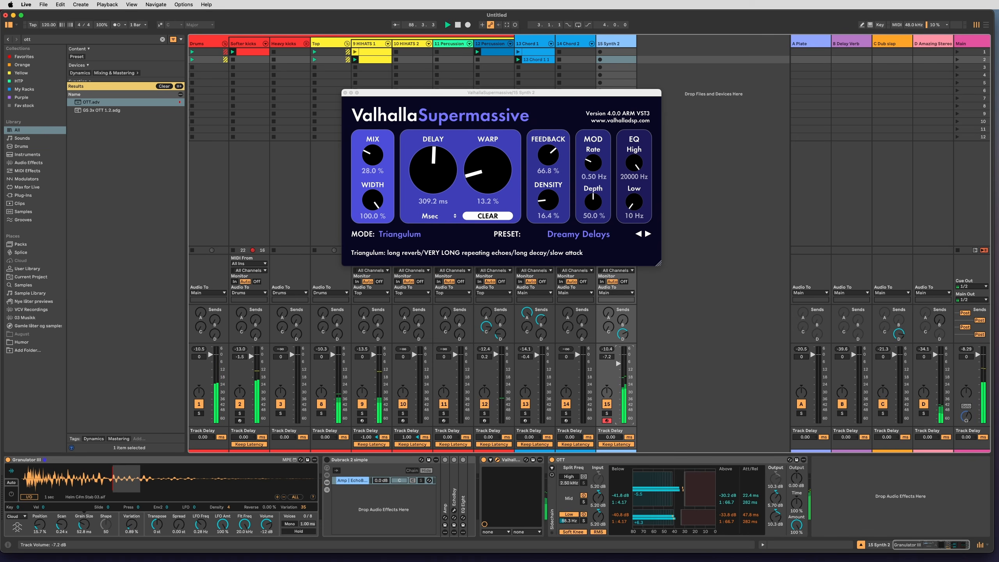
pyautogui.moveTo(797, 525); pyautogui.dragTo(796, 535)
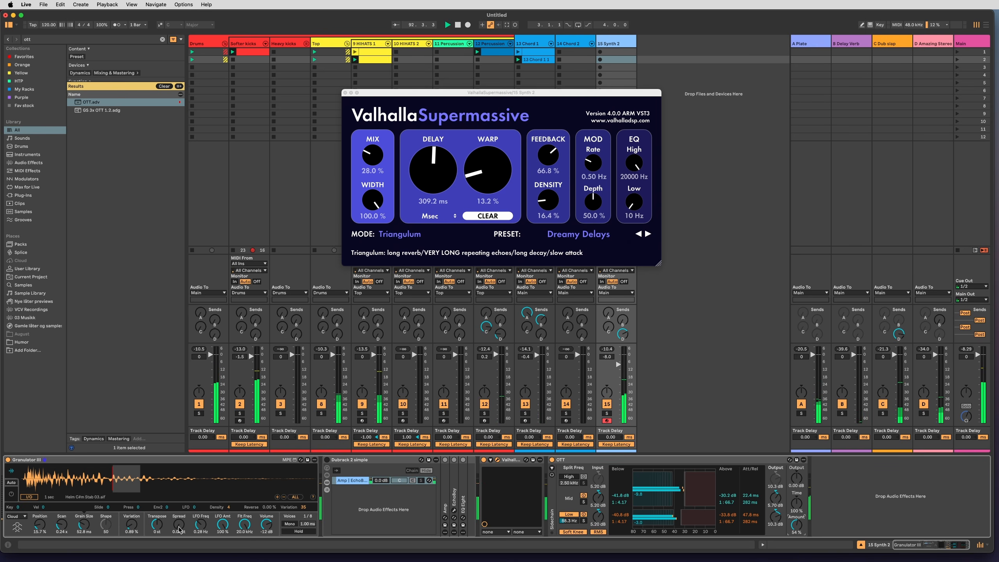
# Show Granulator III's envelope and LFO settings, and raise sends A and C on 15 Synth 2.
pyautogui.click(226, 522)
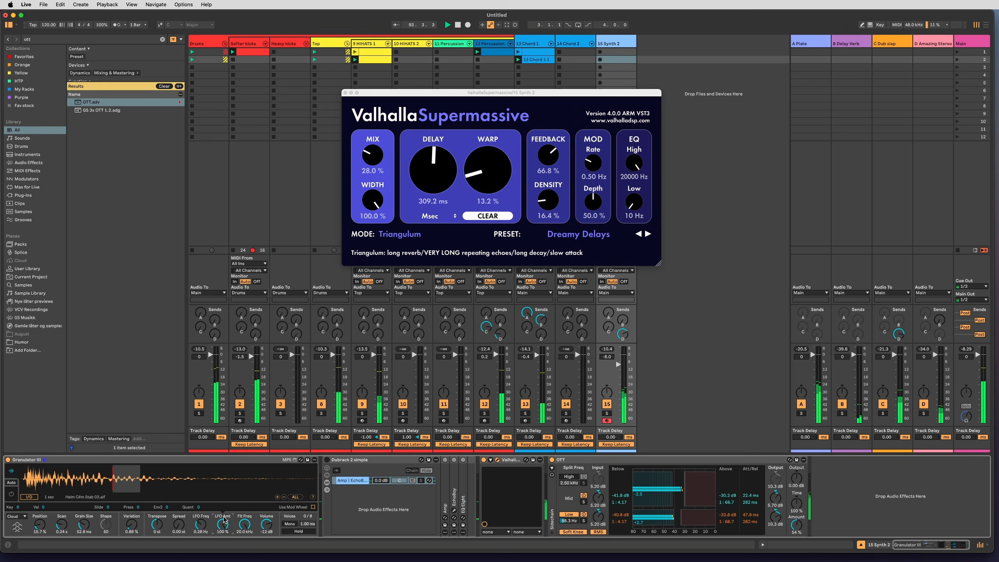
pyautogui.click(12, 495)
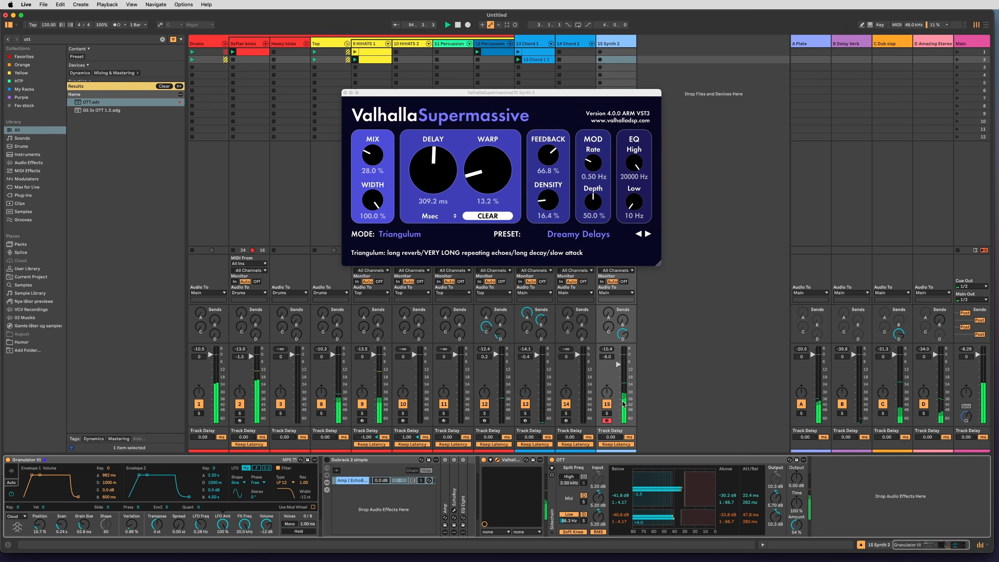
pyautogui.moveTo(608, 324); pyautogui.dragTo(608, 307)
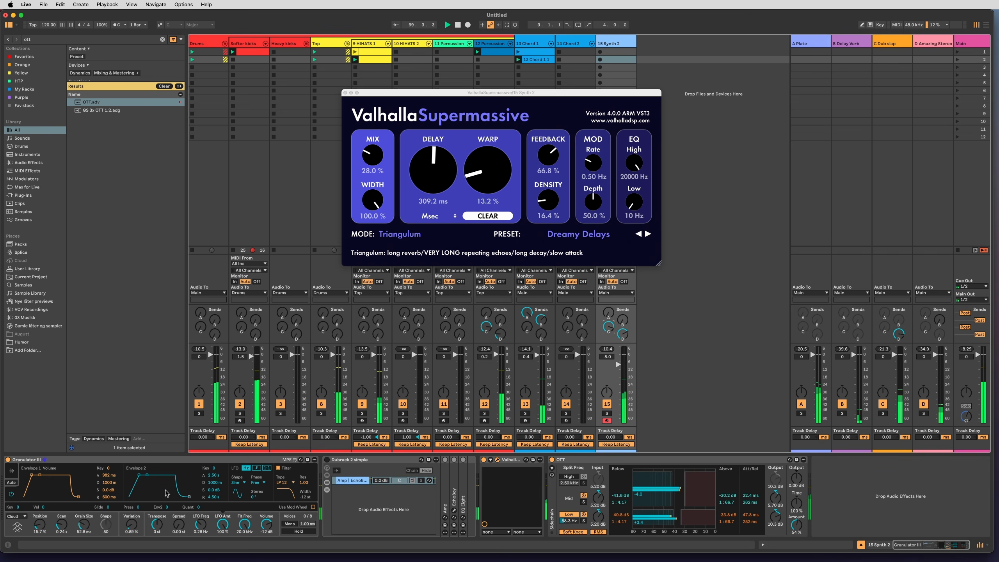
# Shorten Granulator III's Envelope 1 attack to 29.4 ms and switch the playback mode to Classic.
pyautogui.moveTo(30, 476); pyautogui.dragTo(28, 475)
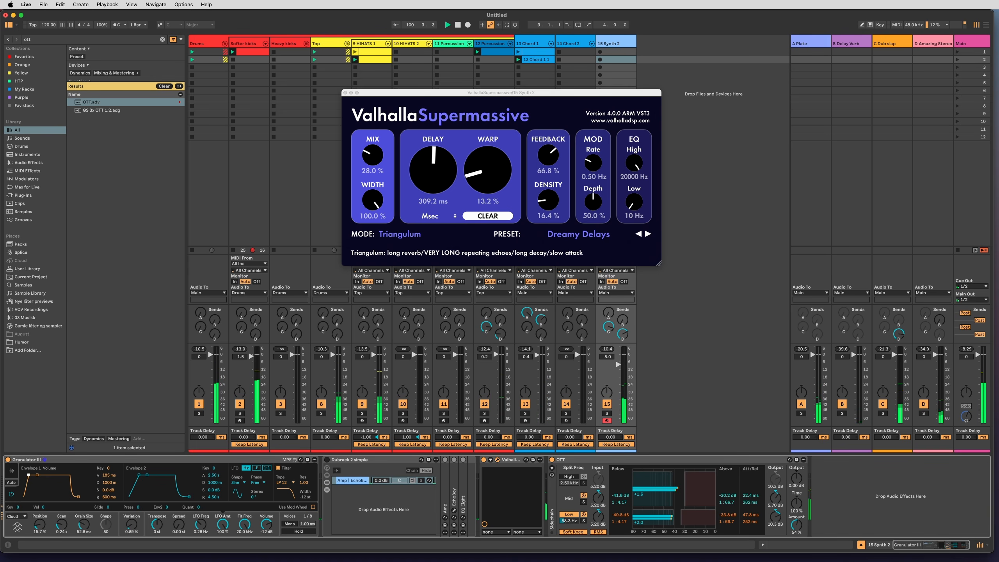
pyautogui.click(12, 472)
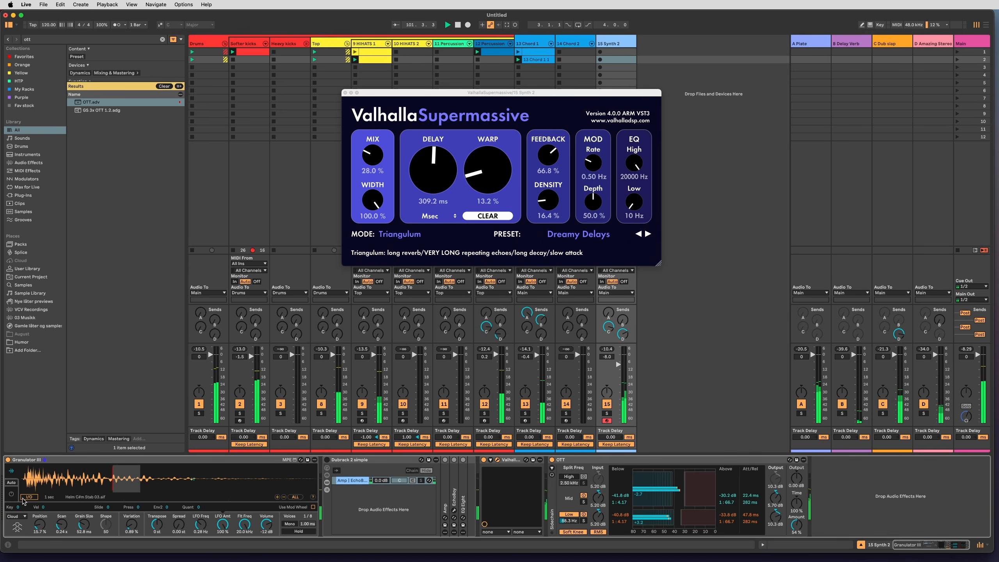
pyautogui.click(21, 520)
pyautogui.click(18, 533)
pyautogui.click(37, 521)
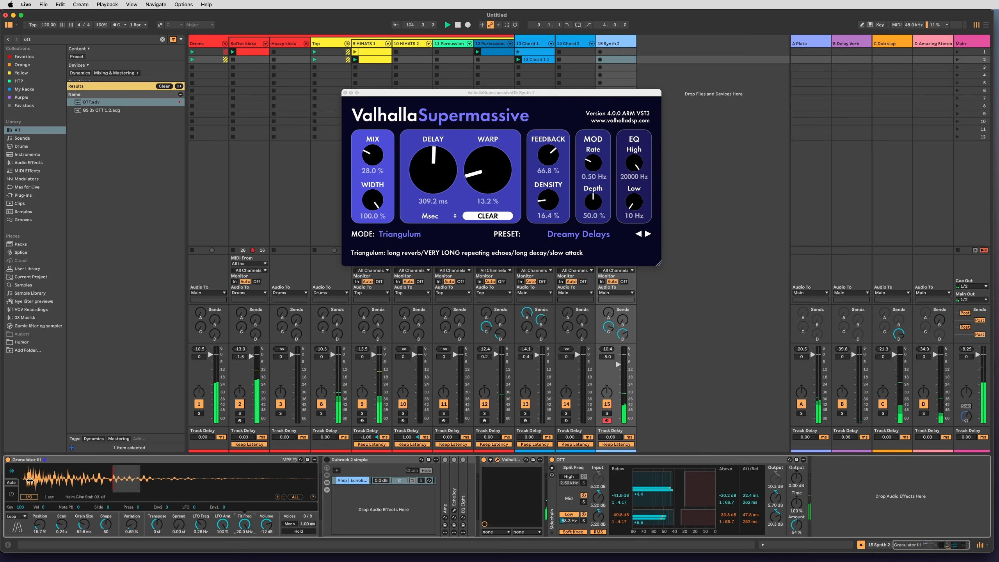
pyautogui.click(12, 495)
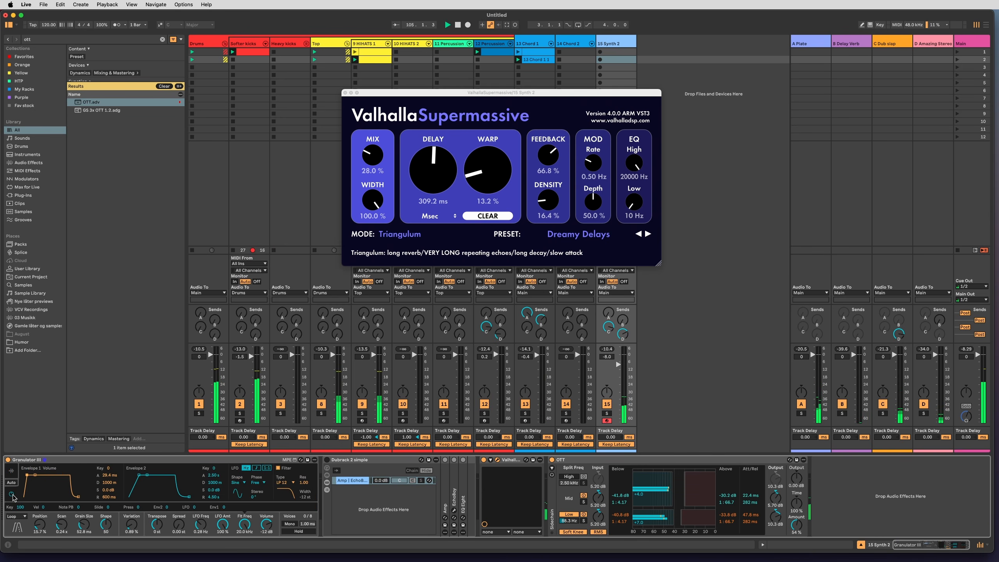
pyautogui.click(11, 473)
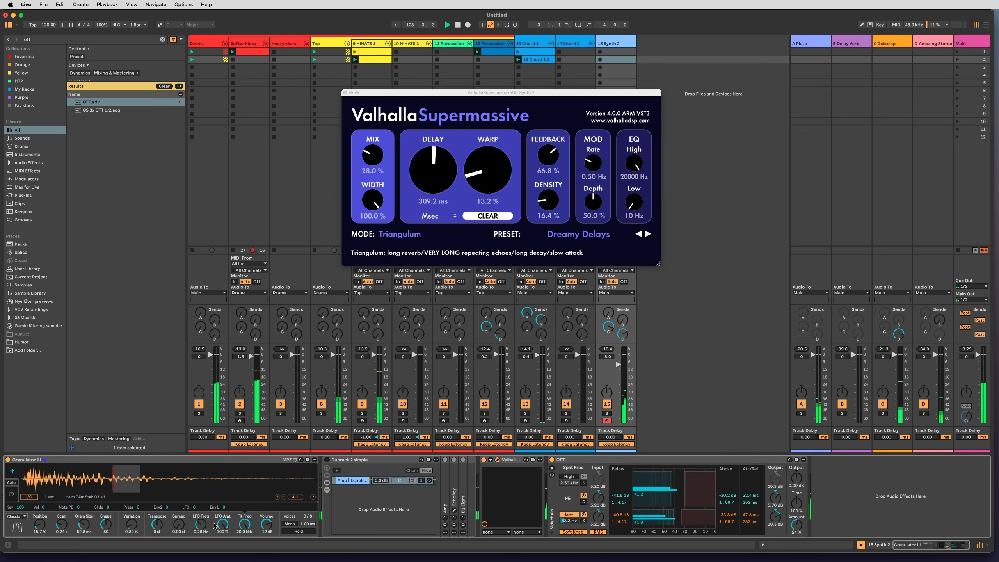
# Set Granulator III's LFO shape to Rand and 15 Synth 2's volume to -4.5 dB.
pyautogui.click(227, 527)
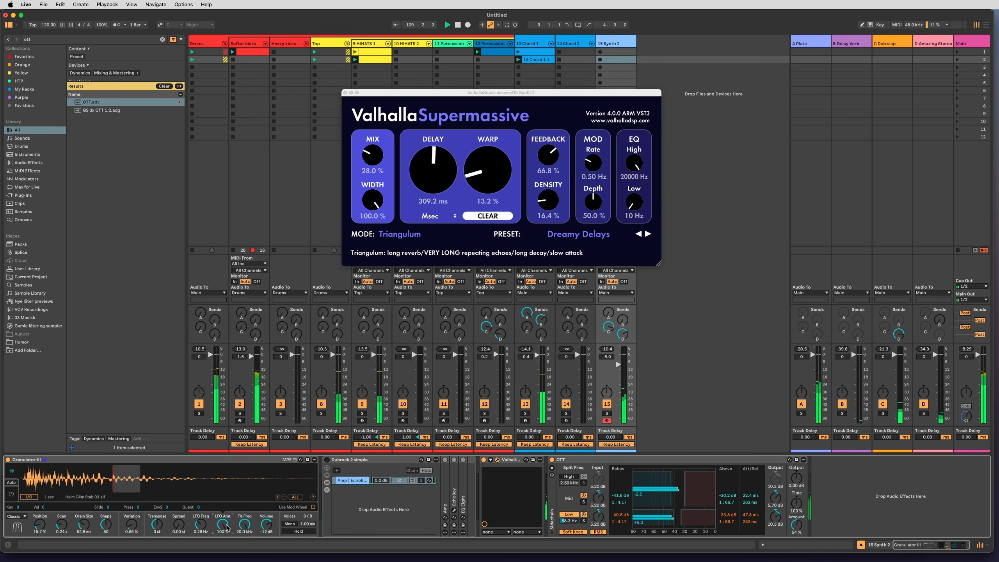
pyautogui.click(11, 494)
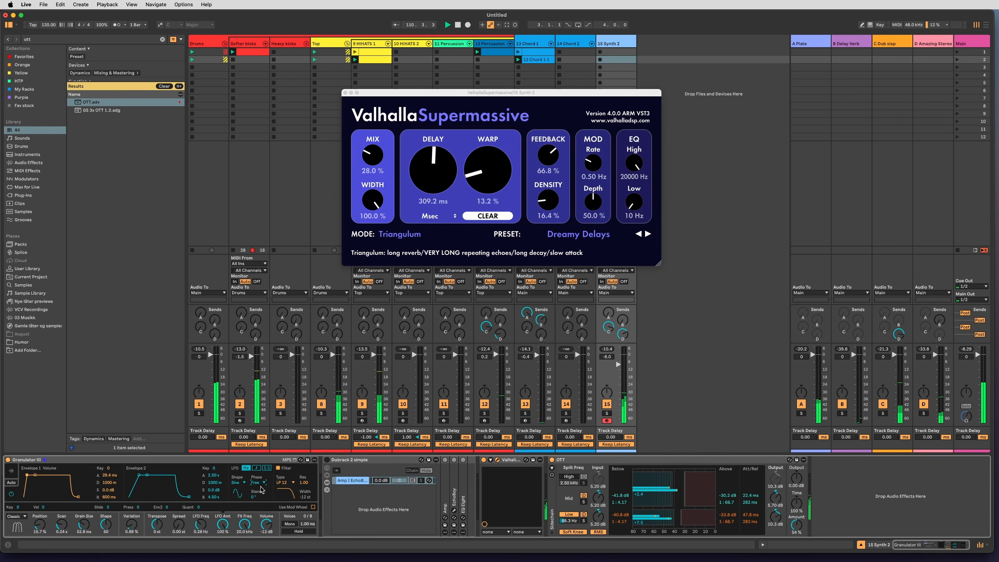
pyautogui.click(238, 483)
pyautogui.click(235, 530)
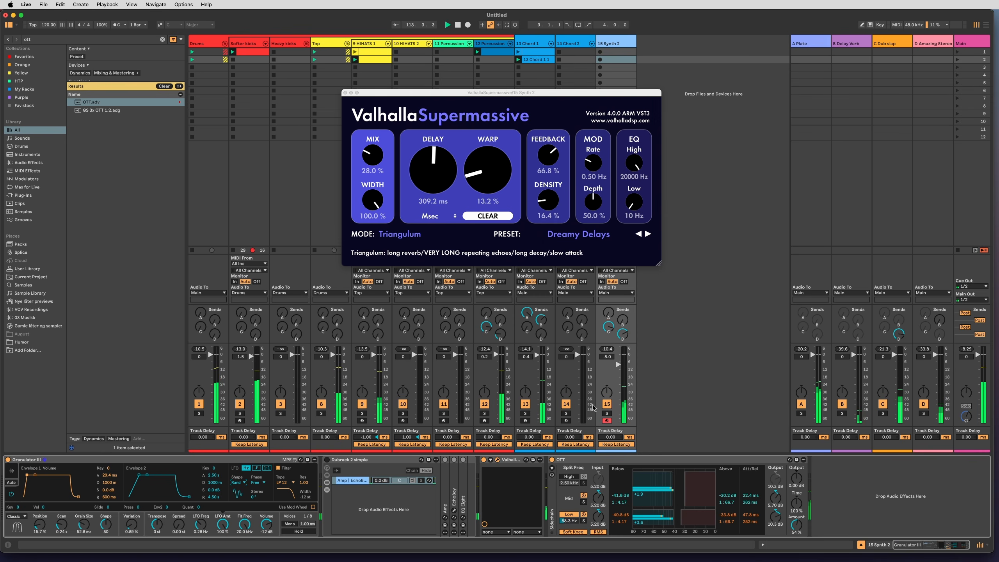
pyautogui.moveTo(619, 365); pyautogui.dragTo(618, 360)
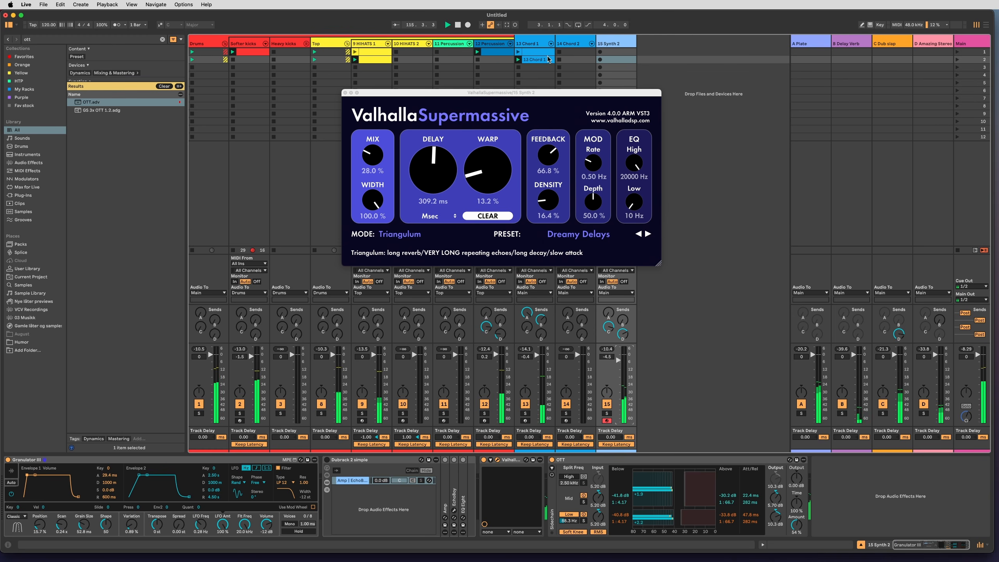
# Add Auto Filter to 13 Chord 1 with LFO amount 27 %, rate 0.10 Hz and a raised cutoff, and close the ValhallaSupermassive window.
pyautogui.click(520, 330)
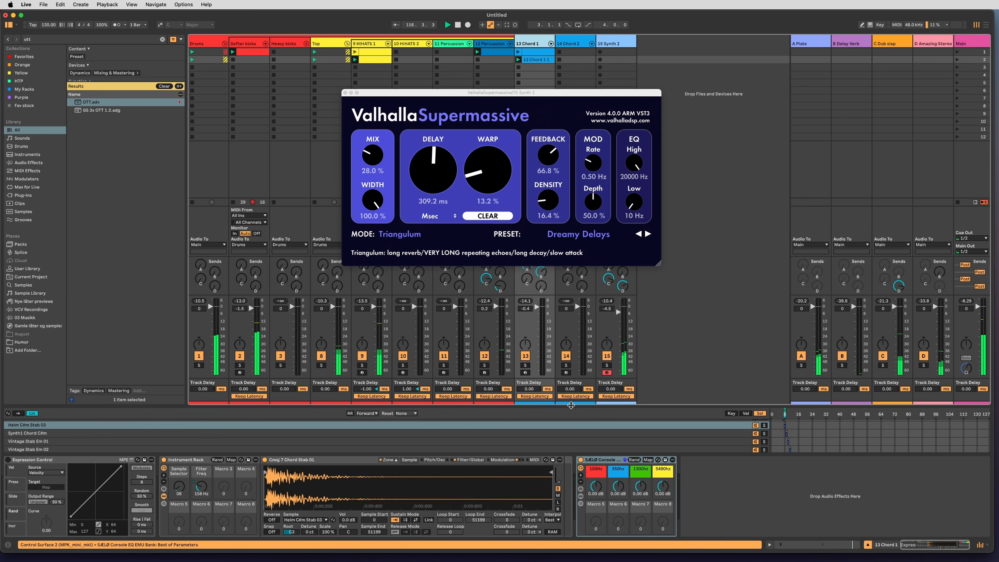
pyautogui.click(388, 460)
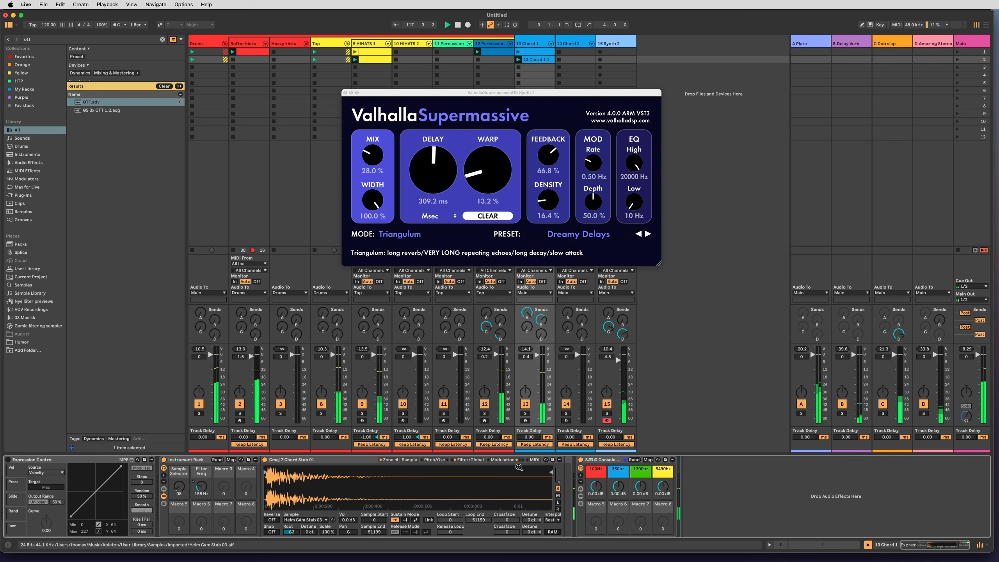
pyautogui.press('super+f')
pyautogui.write('filter')
pyautogui.press('Down')
pyautogui.press('Return')
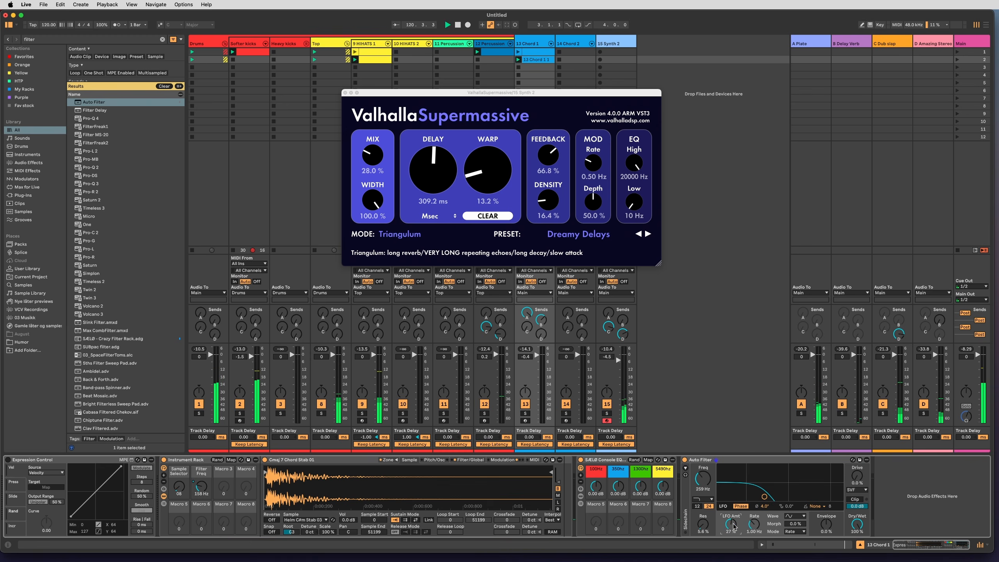
pyautogui.moveTo(707, 481); pyautogui.dragTo(706, 474)
pyautogui.click(346, 93)
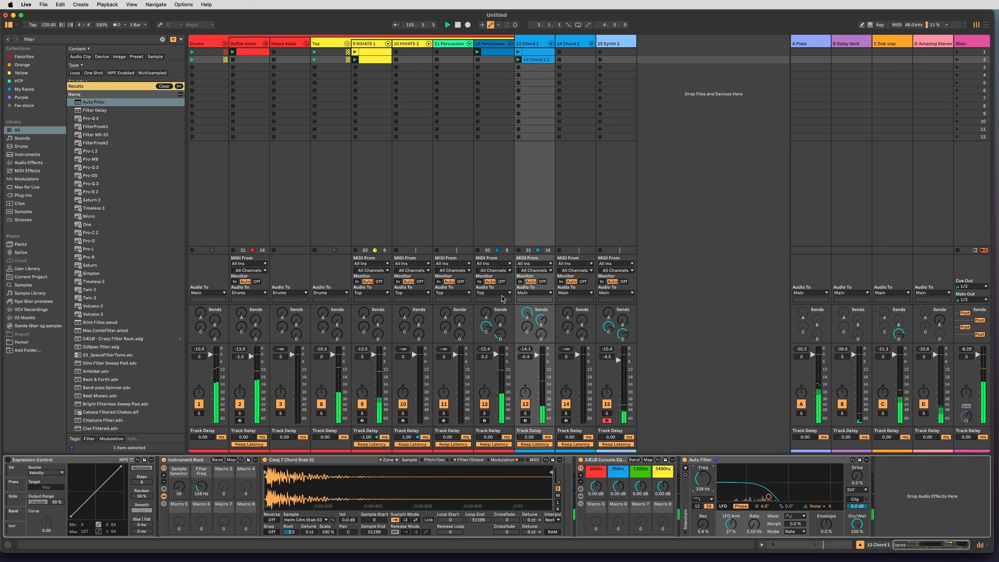
# On 15 Synth 2, set Granulator III's Position to 6.23 % and send D to -13.0 dB.
pyautogui.click(618, 228)
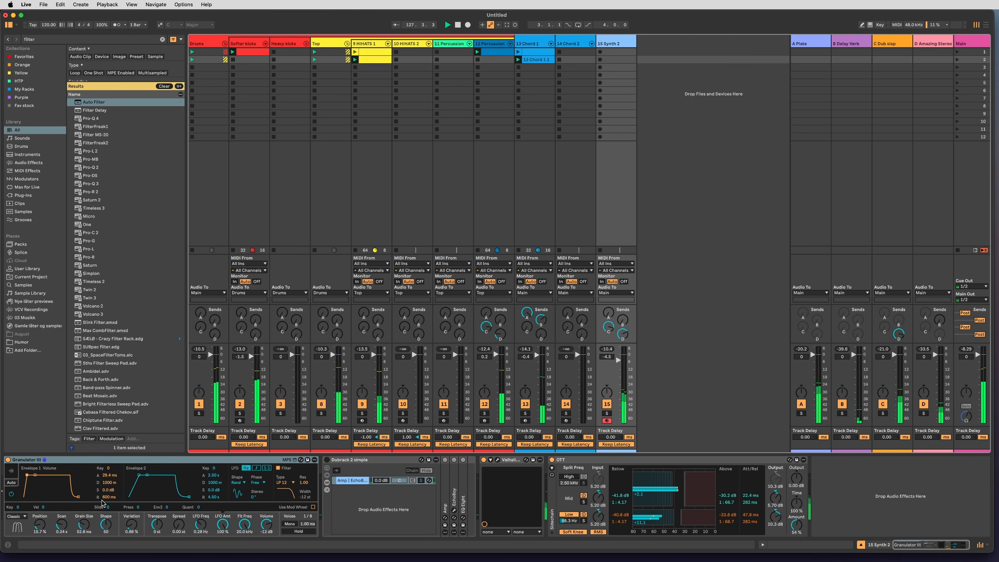
pyautogui.click(13, 472)
pyautogui.moveTo(61, 476); pyautogui.dragTo(70, 477)
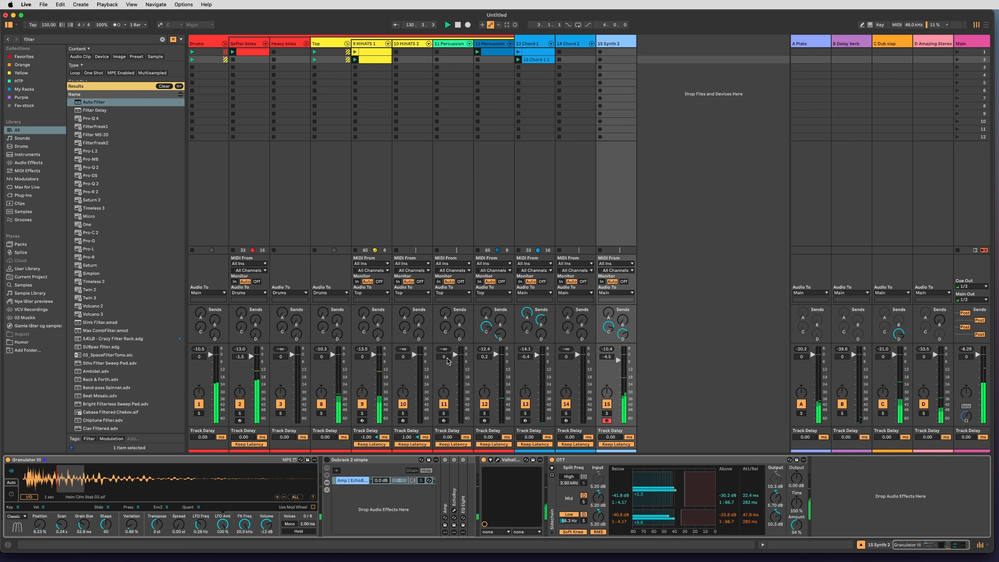
pyautogui.click(608, 327)
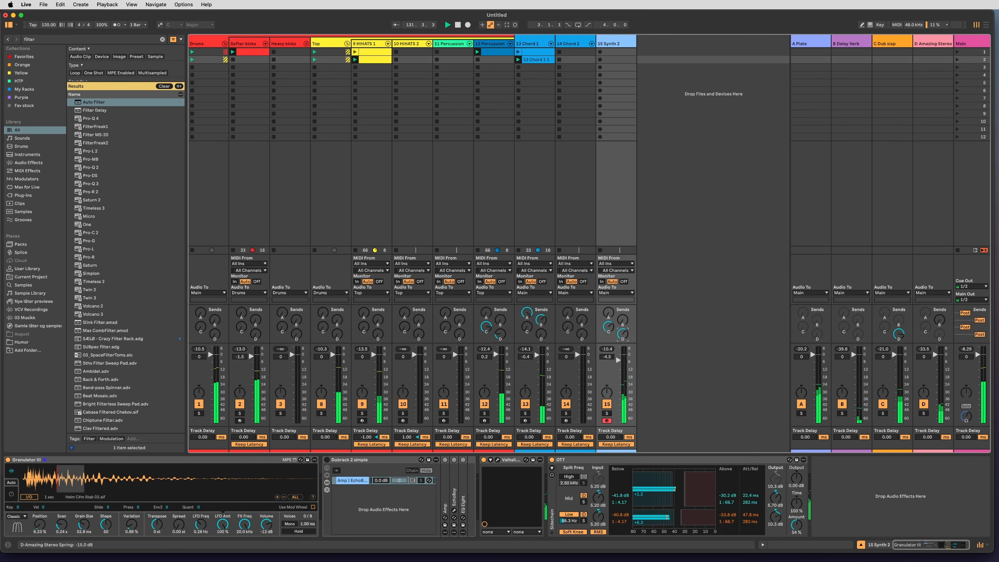
# Set ValhallaSupermassive's Warp to 5.0 % and Granulator III's LFO Amt to 0.89 %.
pyautogui.click(498, 461)
pyautogui.moveTo(487, 176); pyautogui.dragTo(487, 184)
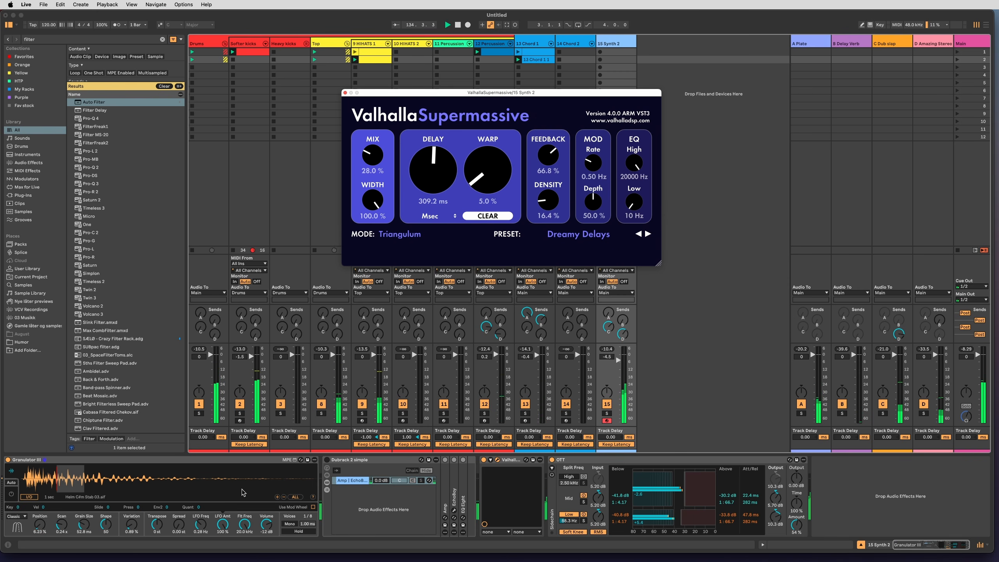
pyautogui.moveTo(222, 524); pyautogui.dragTo(222, 561)
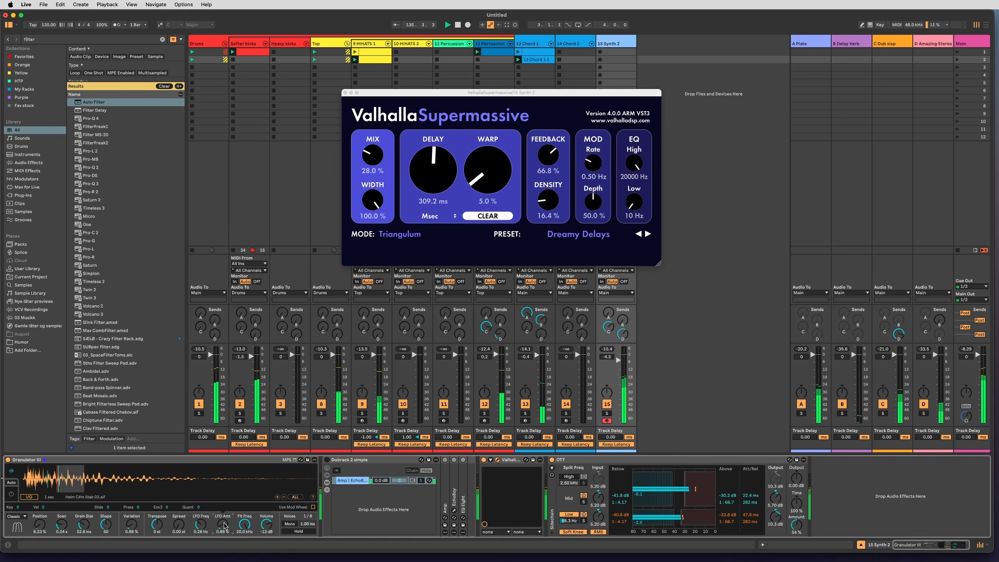
# Set Granulator III's Grain Size to 250 ms, Scan to 0.70 s and Position to 23.6 %, and show its envelopes.
pyautogui.moveTo(83, 527); pyautogui.dragTo(40, 508)
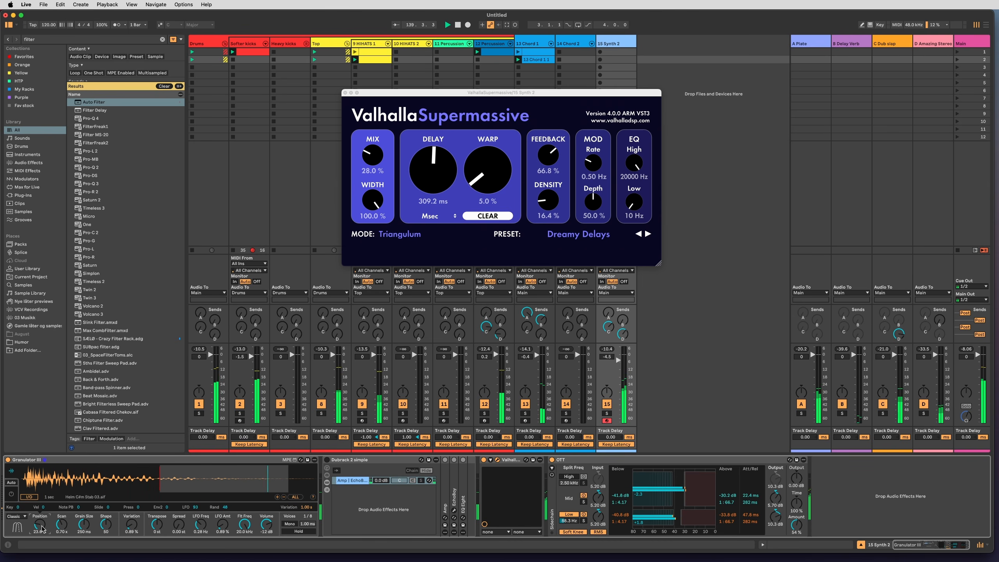
pyautogui.click(224, 526)
pyautogui.click(196, 525)
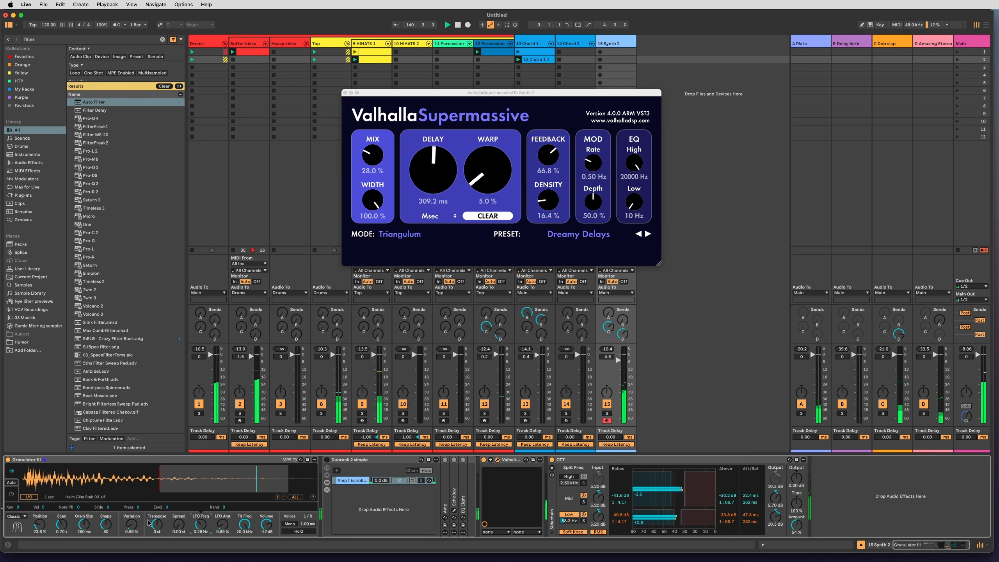
pyautogui.click(11, 495)
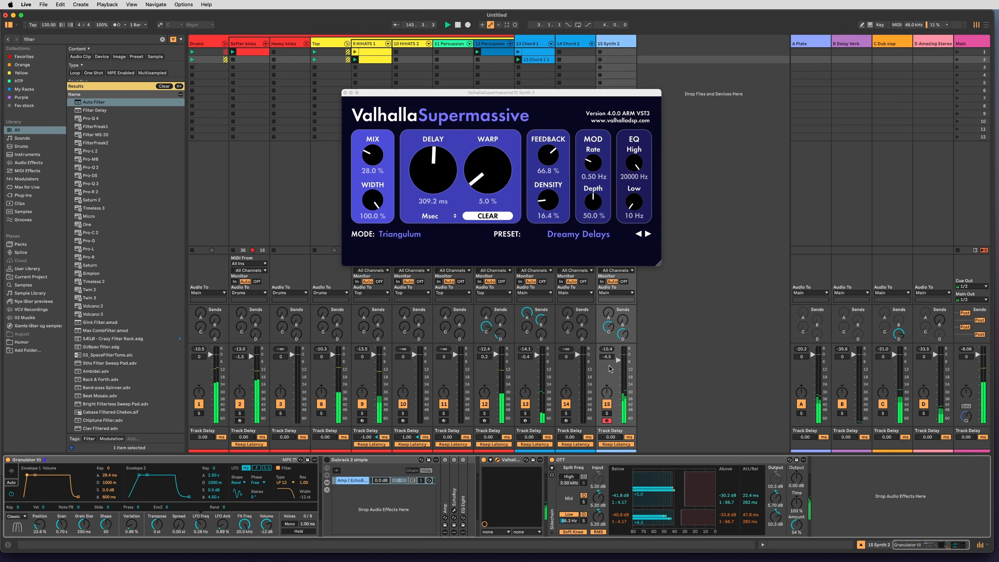
# Insert an audio track after 15 Synth 2 and move the ValhallaSupermassive window off the new track.
pyautogui.rightClick(614, 43)
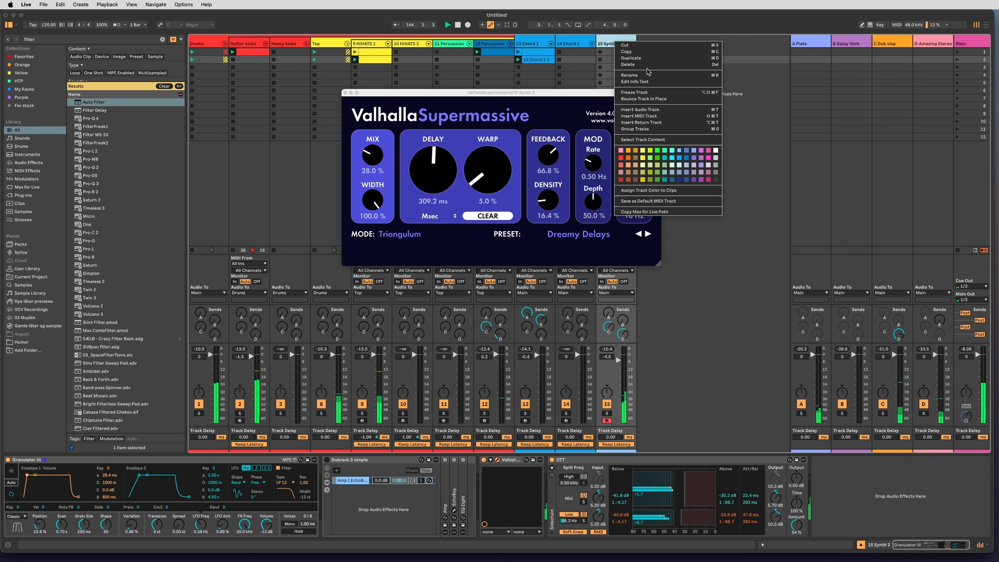
pyautogui.click(661, 114)
pyautogui.moveTo(664, 91); pyautogui.dragTo(540, 77)
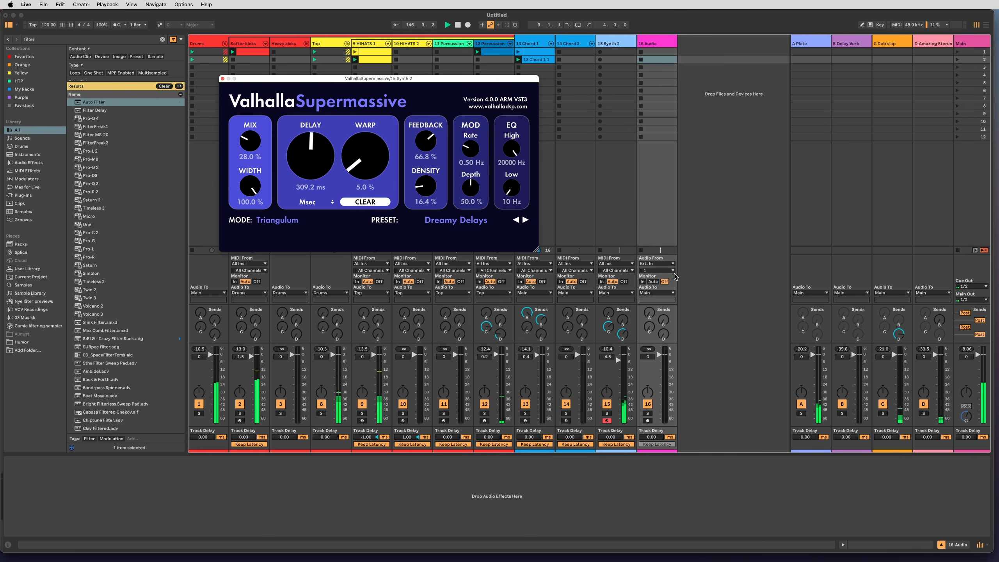
# Set 16 Audio's input to 15 Synth 2, arm it for recording and mute its output.
pyautogui.click(670, 263)
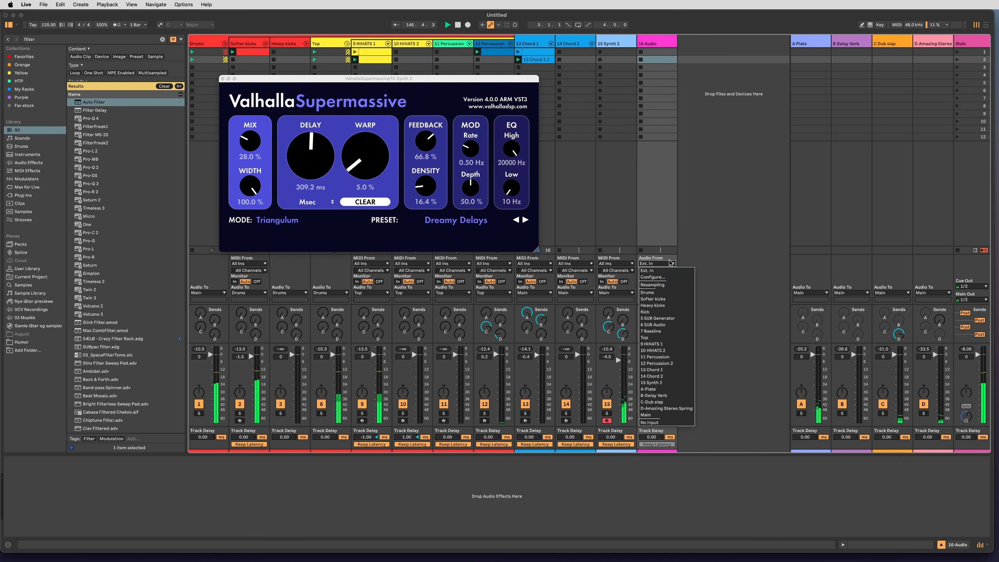
pyautogui.click(665, 383)
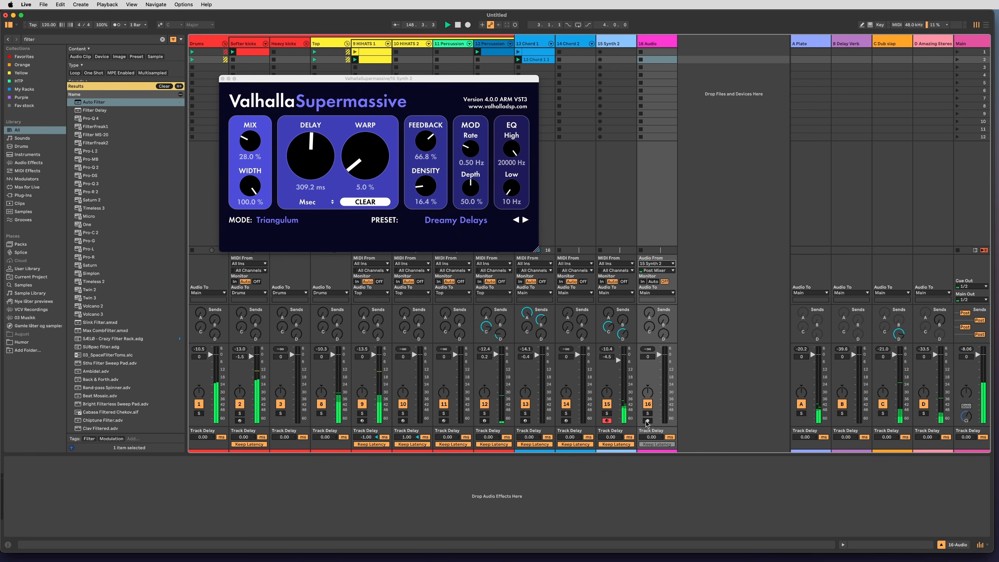
pyautogui.click(647, 421)
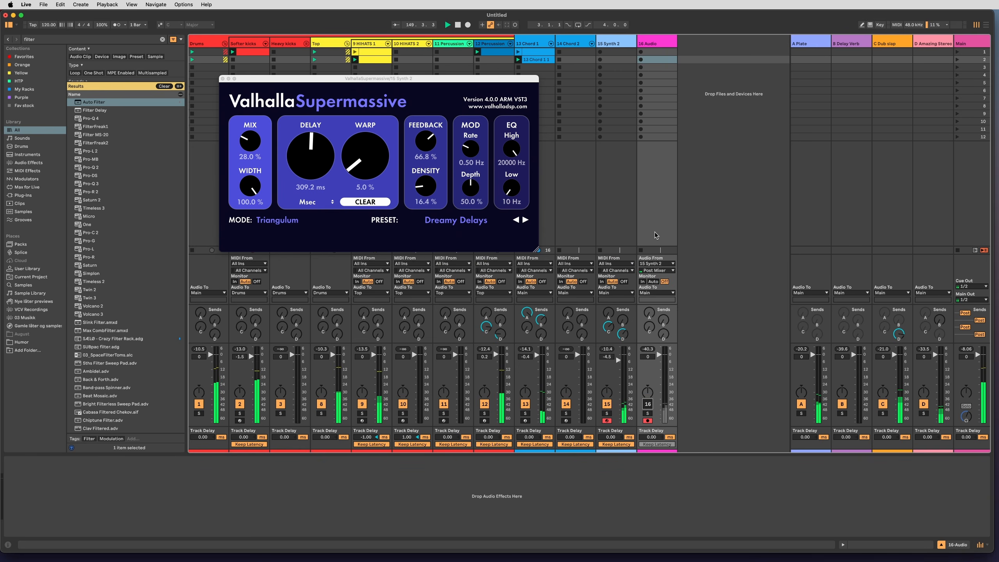
# On 13 Chord 1, set Auto Filter's frequency to 2.83 kHz and add Crystallizer at the end of the chain.
pyautogui.click(554, 49)
pyautogui.moveTo(697, 478); pyautogui.dragTo(697, 452)
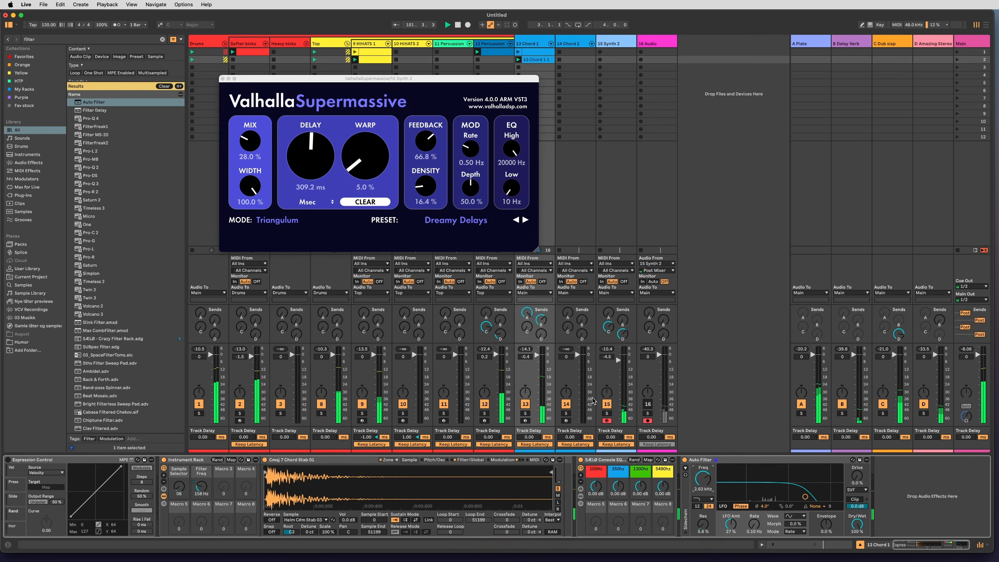
pyautogui.press('super+f')
pyautogui.write('c')
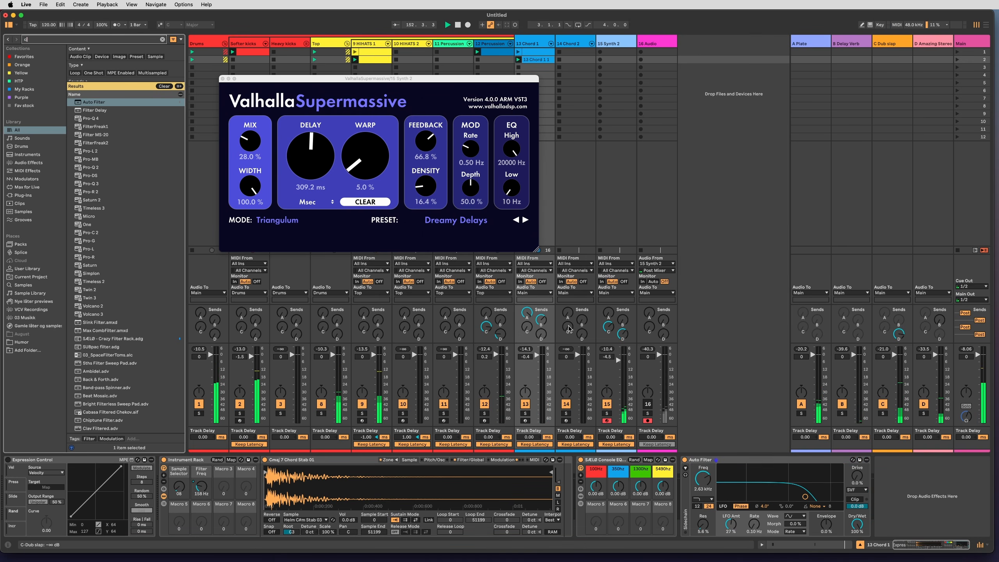
pyautogui.write('rystallizer')
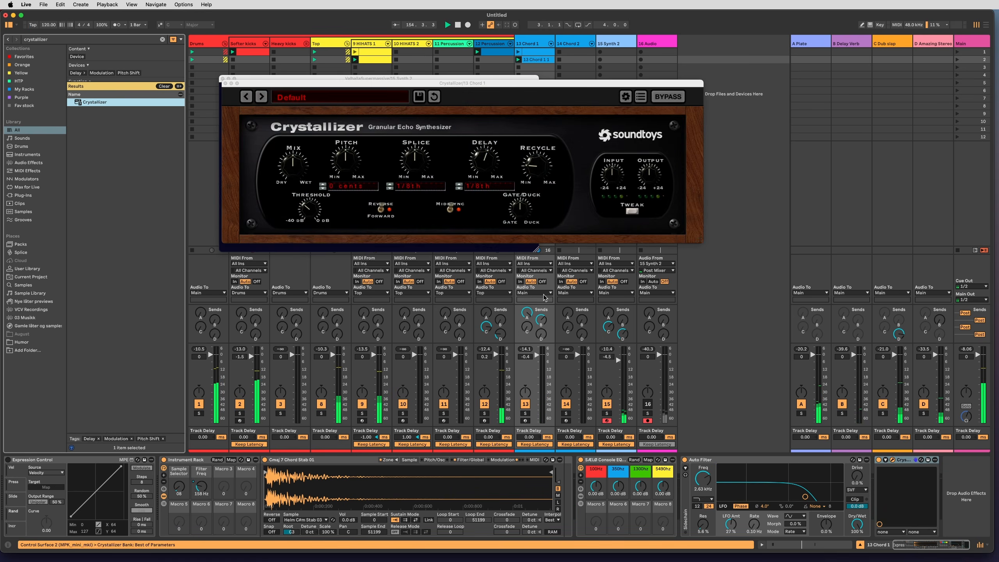
# Move the Crystallizer window clear of ValhallaSupermassive, set its Pitch to -1200 cents and lower its Mix.
pyautogui.moveTo(387, 83); pyautogui.dragTo(606, 176)
pyautogui.moveTo(555, 252); pyautogui.dragTo(569, 295)
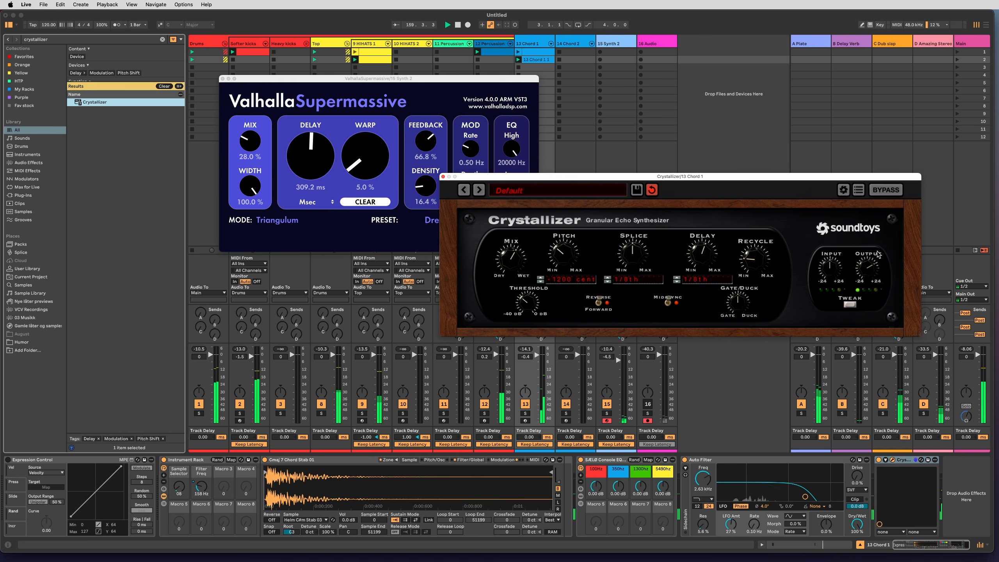
pyautogui.moveTo(509, 260); pyautogui.dragTo(507, 289)
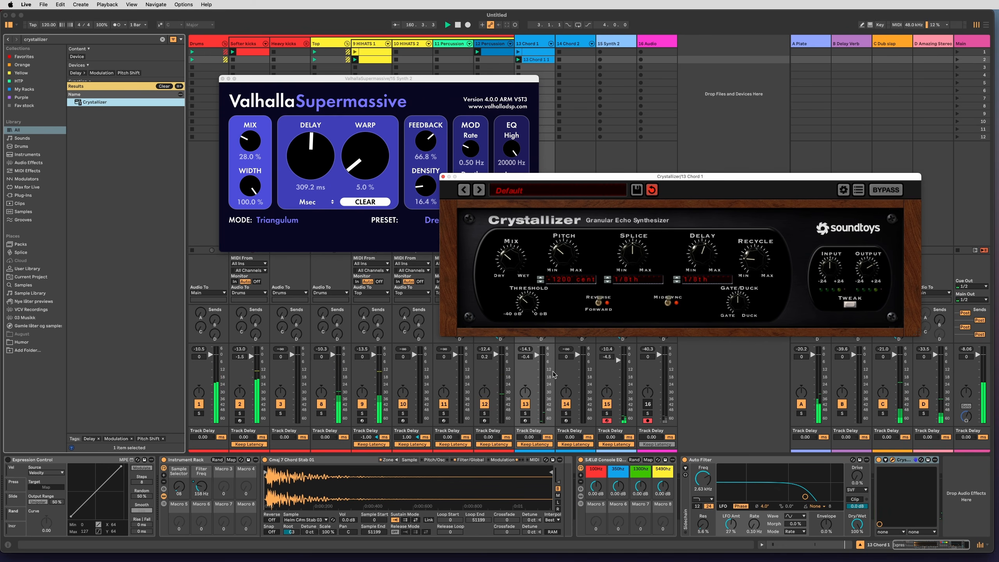
# Set Auto Filter's frequency to 2.78 kHz and the chord stab's own filter to 550 Hz, and move the ValhallaSupermassive window aside.
pyautogui.moveTo(702, 499)
pyautogui.mouseDown()
pyautogui.moveTo(705, 485)
pyautogui.moveTo(704, 496)
pyautogui.mouseUp()
pyautogui.click(469, 460)
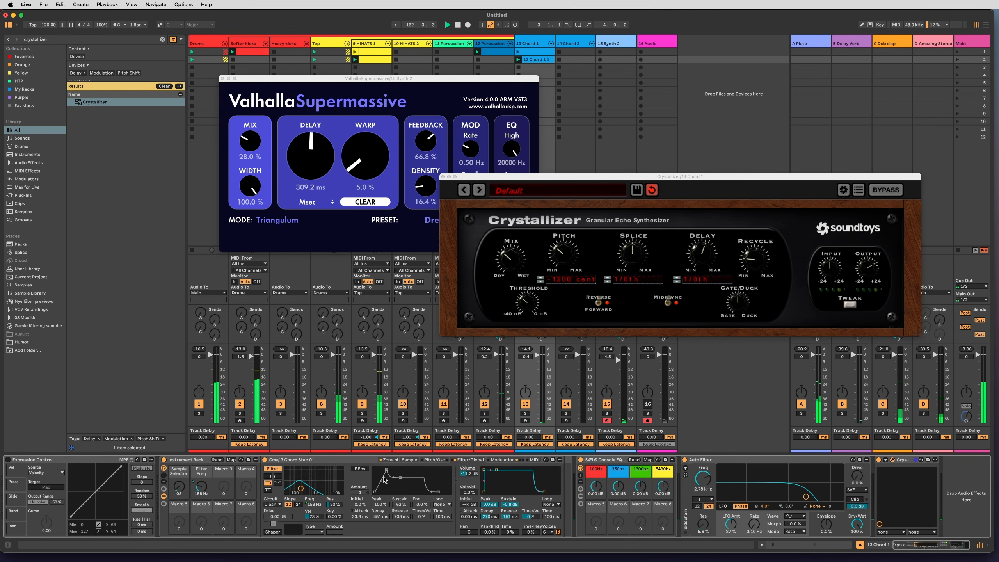
pyautogui.moveTo(301, 489); pyautogui.dragTo(311, 489)
pyautogui.click(466, 84)
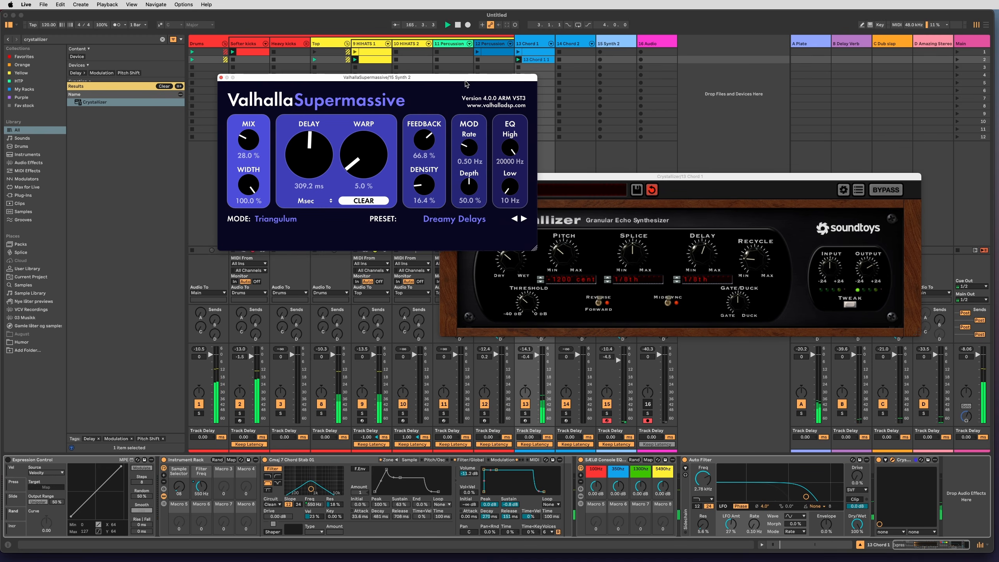
pyautogui.moveTo(466, 81); pyautogui.dragTo(400, 67)
# Turn on the chord stab's filter envelope with an Amount of -61 and set the filter's velocity modulation to 77 %.
pyautogui.click(312, 516)
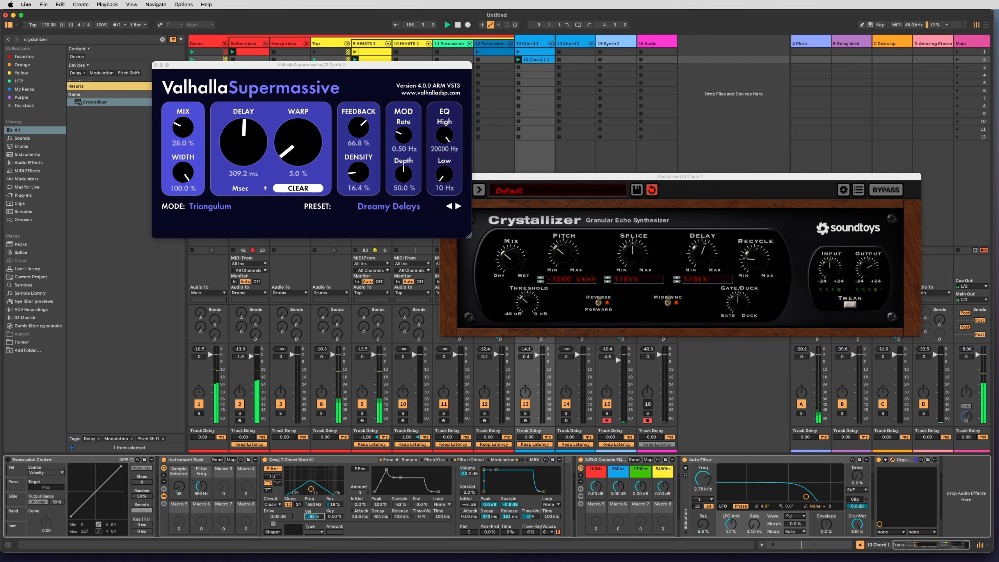
pyautogui.click(359, 469)
pyautogui.moveTo(360, 492); pyautogui.dragTo(360, 508)
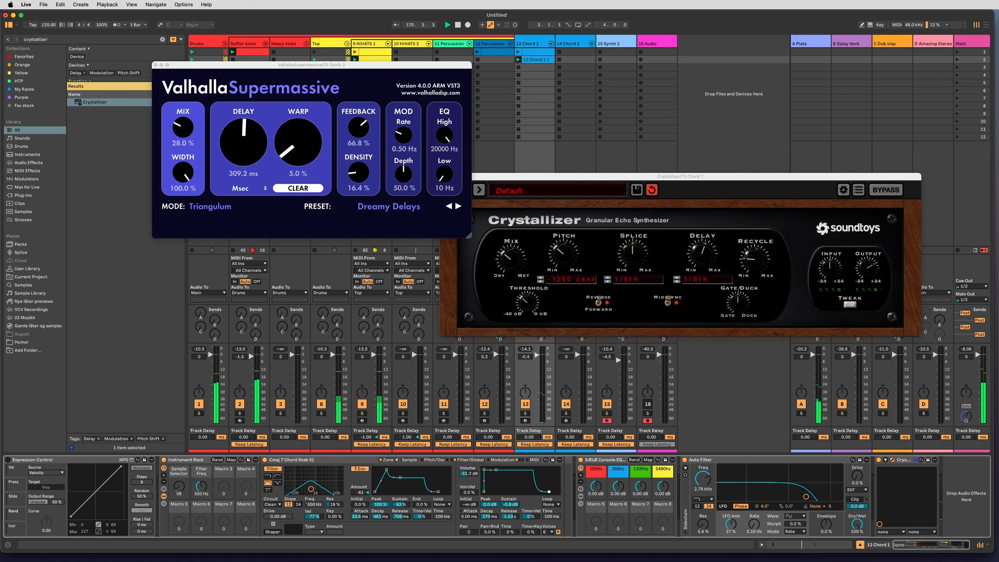
# Lower the console EQ's 100 Hz band to -6.02 dB and fine-tune Crystallizer's Mix.
pyautogui.moveTo(599, 487); pyautogui.dragTo(599, 498)
pyautogui.moveTo(515, 266); pyautogui.dragTo(526, 234)
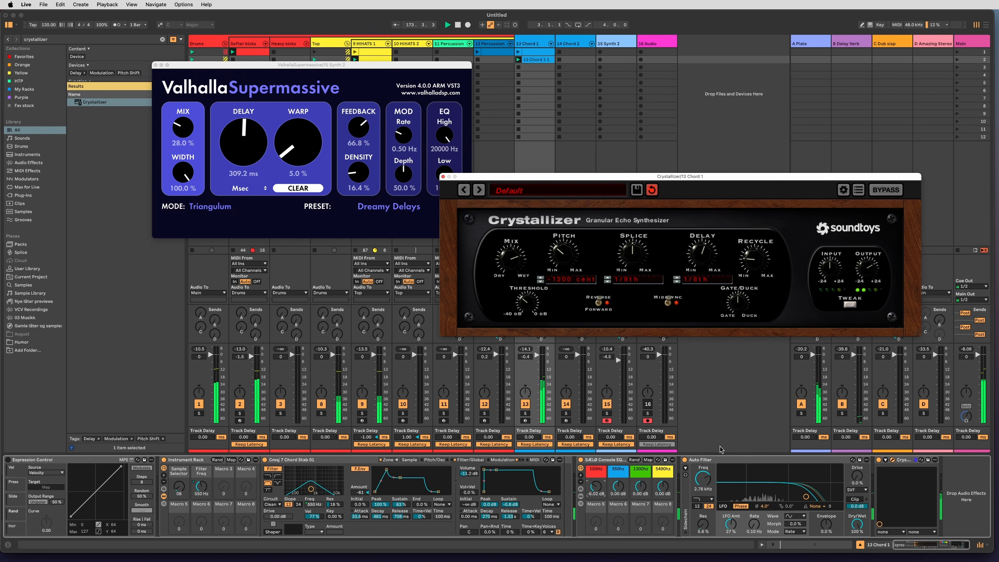
pyautogui.moveTo(514, 265); pyautogui.dragTo(510, 273)
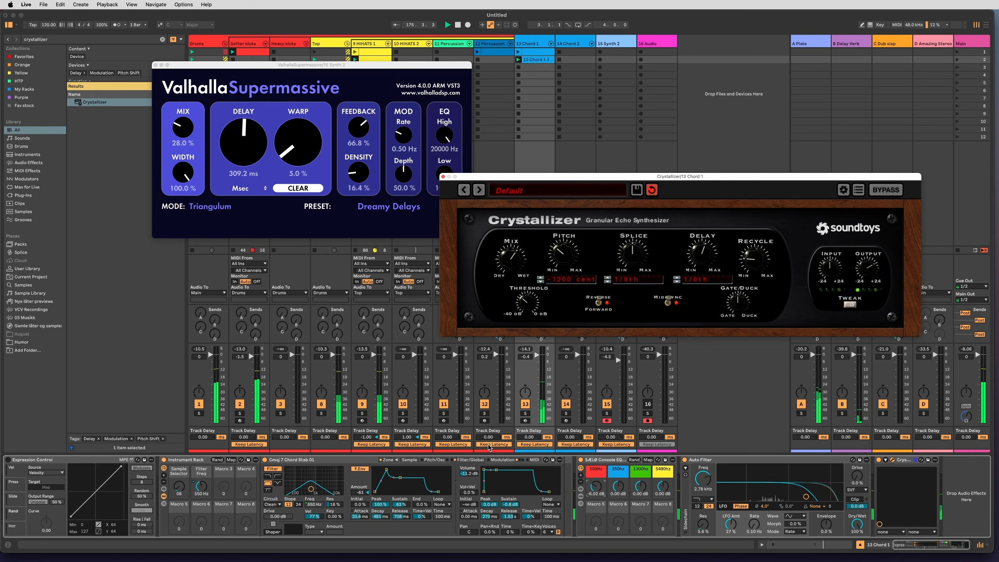
# On 13 Chord 1, set Filter Freq to 143 Hz, envelope Amount to -11, Crystallizer's Delay to 1/4 note with more Recycle, and Auto Filter to 2.49 kHz.
pyautogui.moveTo(201, 487); pyautogui.dragTo(201, 502)
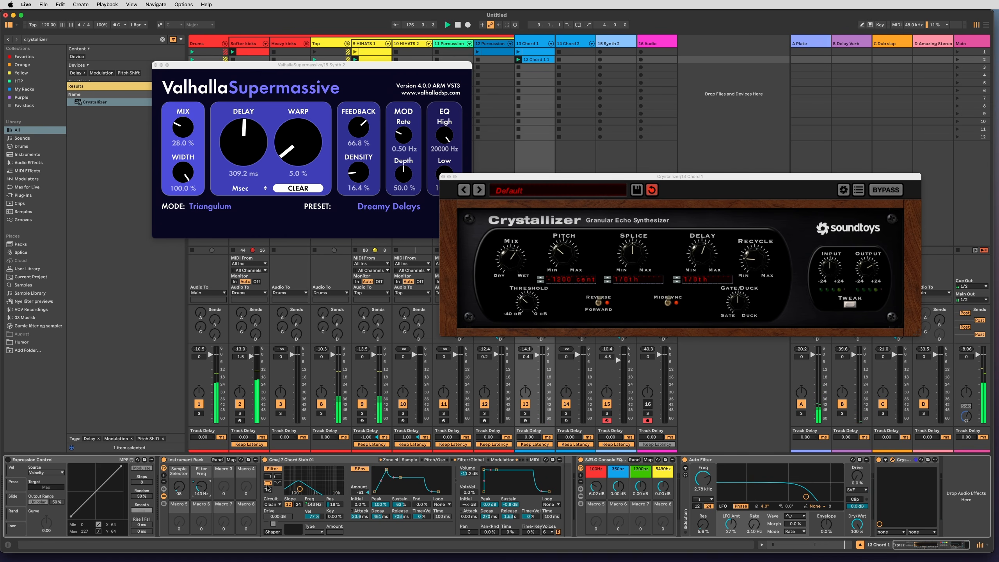
pyautogui.moveTo(358, 492); pyautogui.dragTo(317, 513)
pyautogui.moveTo(702, 255); pyautogui.dragTo(755, 227)
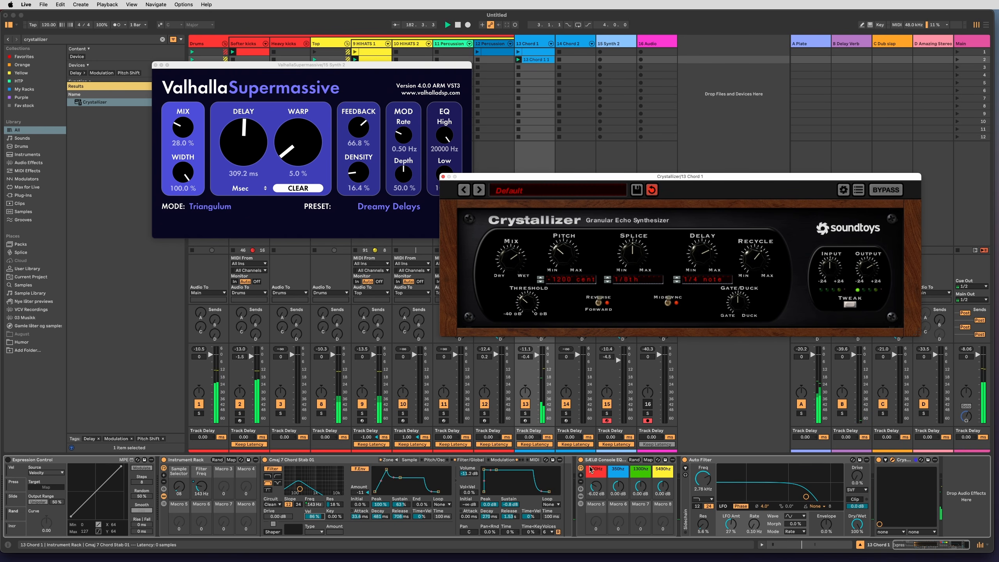
pyautogui.moveTo(705, 477)
pyautogui.mouseDown()
pyautogui.moveTo(704, 495)
pyautogui.moveTo(706, 479)
pyautogui.mouseUp()
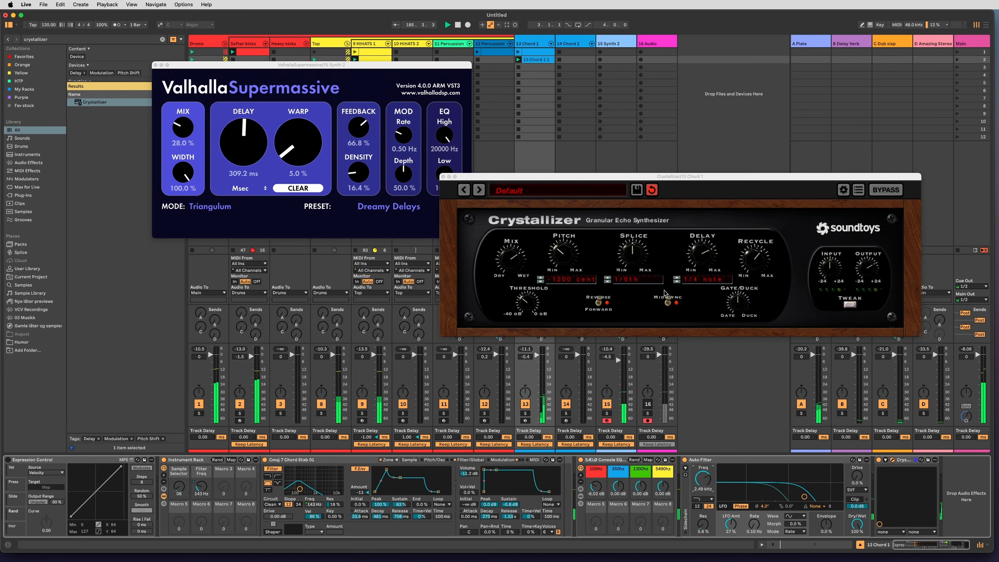
# Start recording in 16 Audio's first slot and set Granulator III's Variation to 6.75 %, Scan to 0.25 s and Grain Size to 119 ms.
pyautogui.click(640, 52)
pyautogui.press('Left')
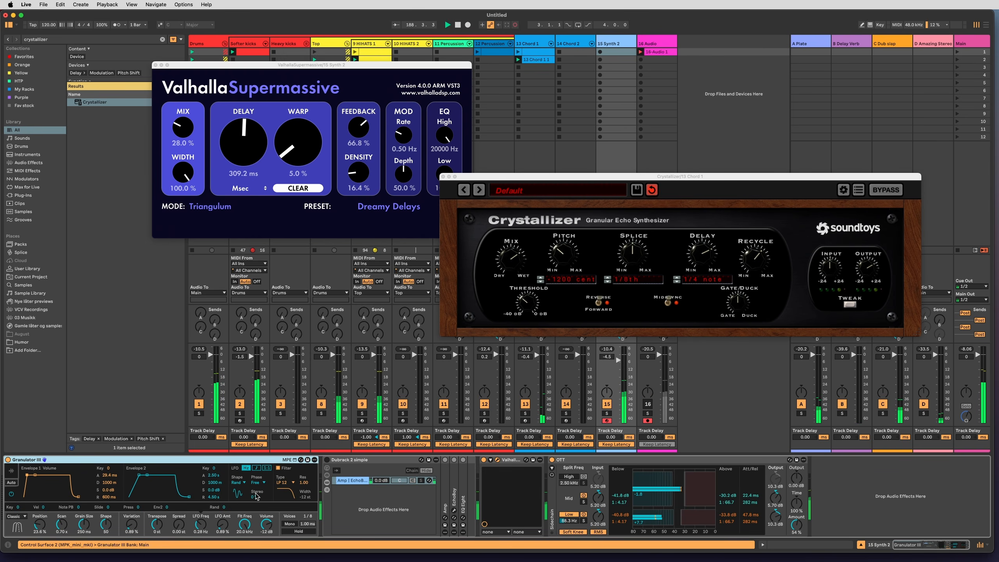
pyautogui.moveTo(132, 525); pyautogui.dragTo(132, 521)
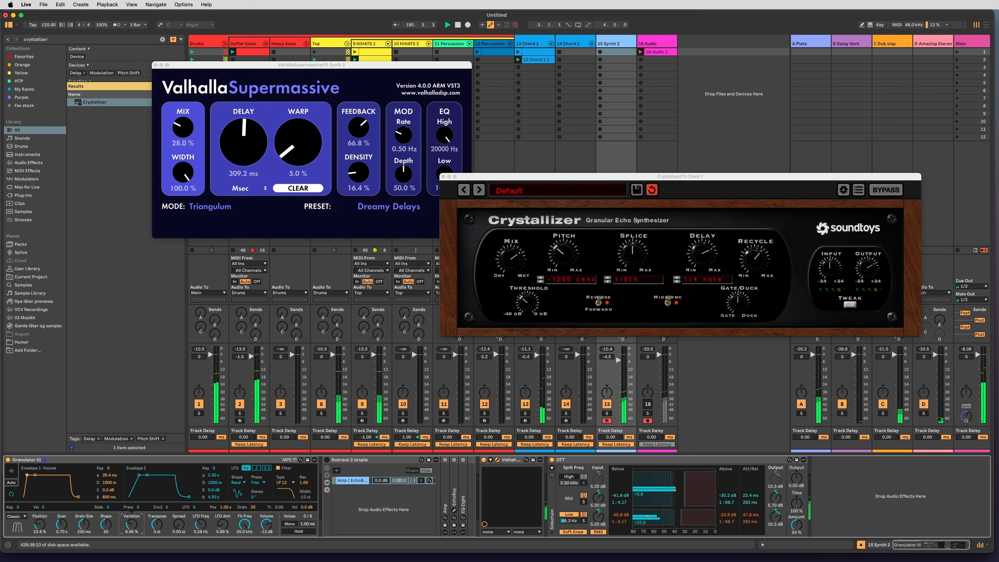
pyautogui.moveTo(132, 524); pyautogui.dragTo(40, 529)
pyautogui.click(61, 525)
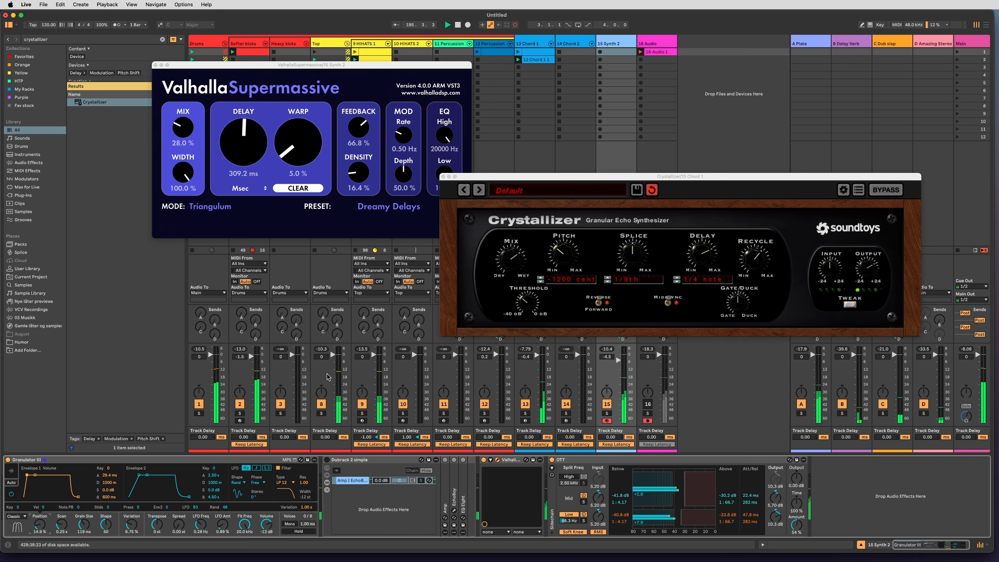
# Show Granulator III's waveform, switch it to Loop mode and set Scan to 0.81 s and Reverse to 61.4 %.
pyautogui.click(11, 471)
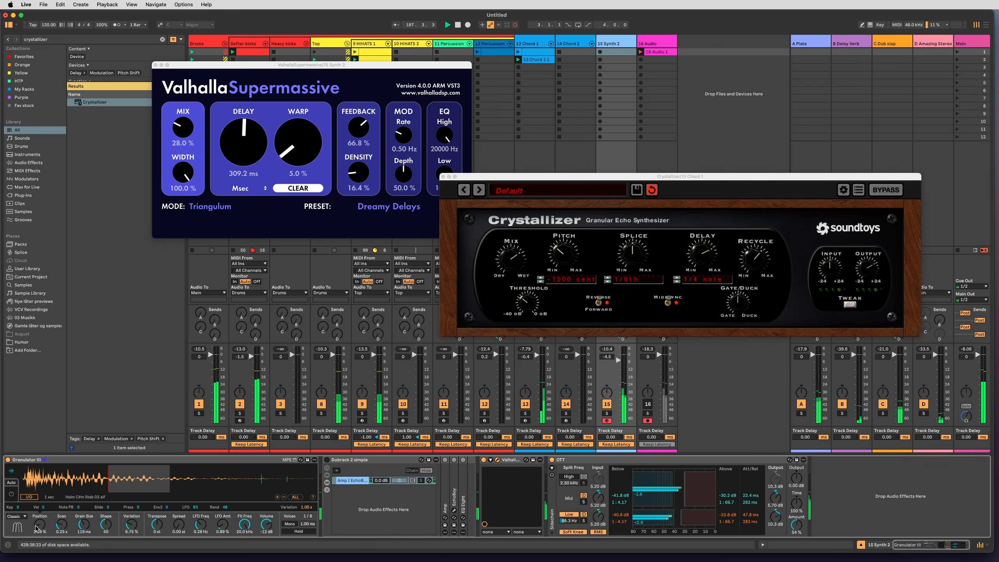
pyautogui.moveTo(61, 525); pyautogui.dragTo(82, 545)
pyautogui.click(13, 516)
pyautogui.click(14, 523)
pyautogui.moveTo(60, 528); pyautogui.dragTo(86, 529)
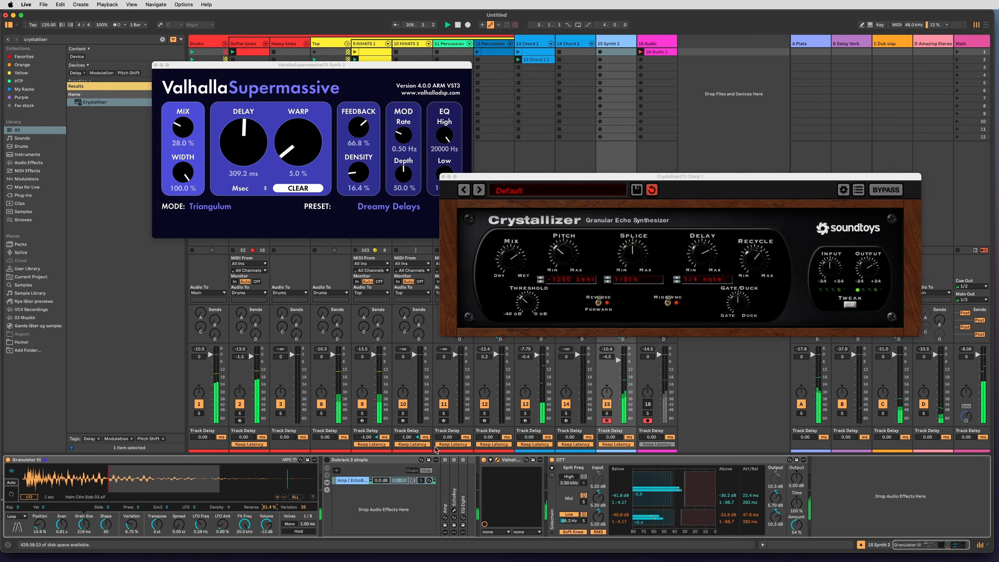
# Lower Crystallizer's Mix, turn on Dubrack 3 simple on 15 Synth 2 and set Granulator III's Spread to 0.05 st.
pyautogui.moveTo(511, 262); pyautogui.dragTo(506, 278)
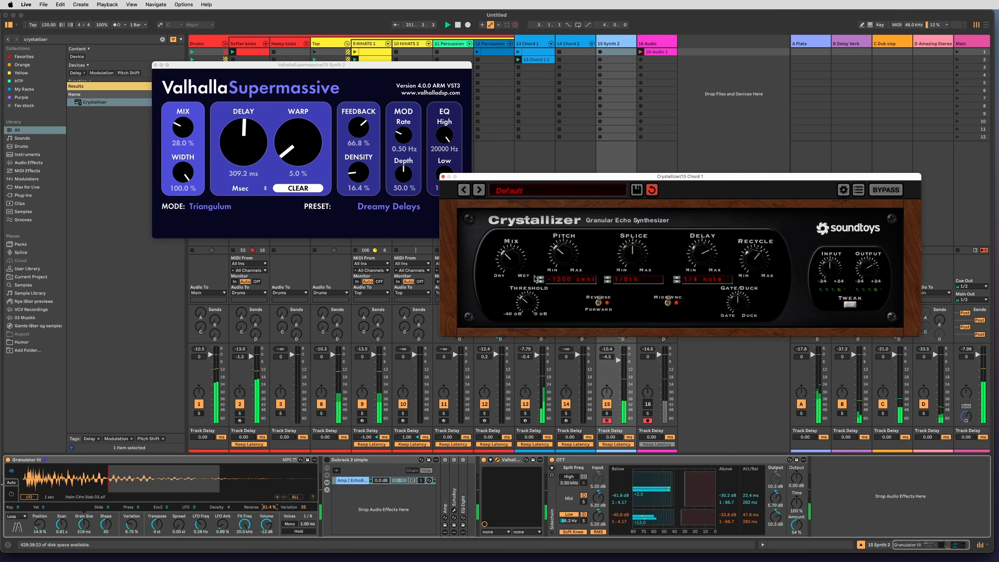
pyautogui.click(328, 460)
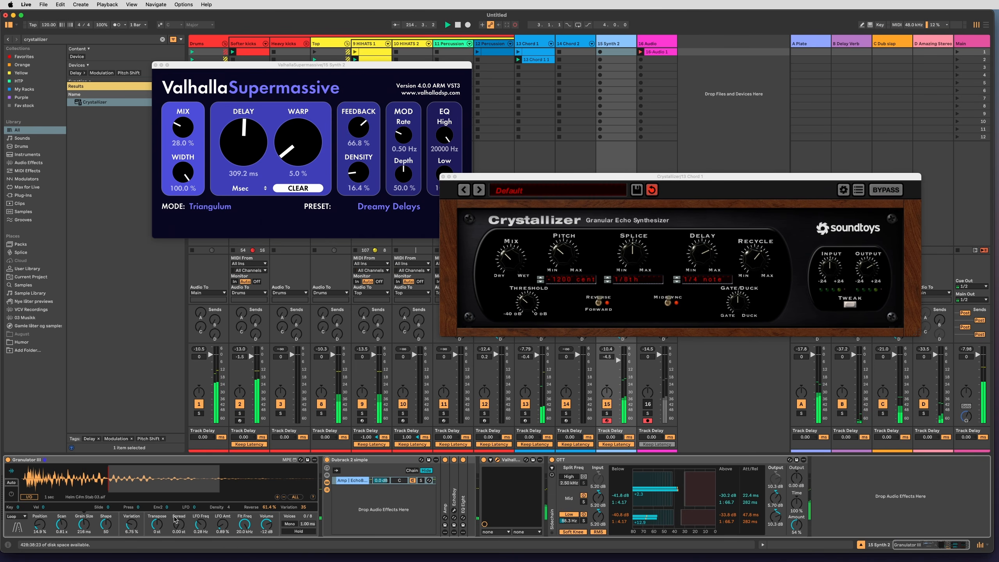
pyautogui.moveTo(181, 526); pyautogui.dragTo(181, 513)
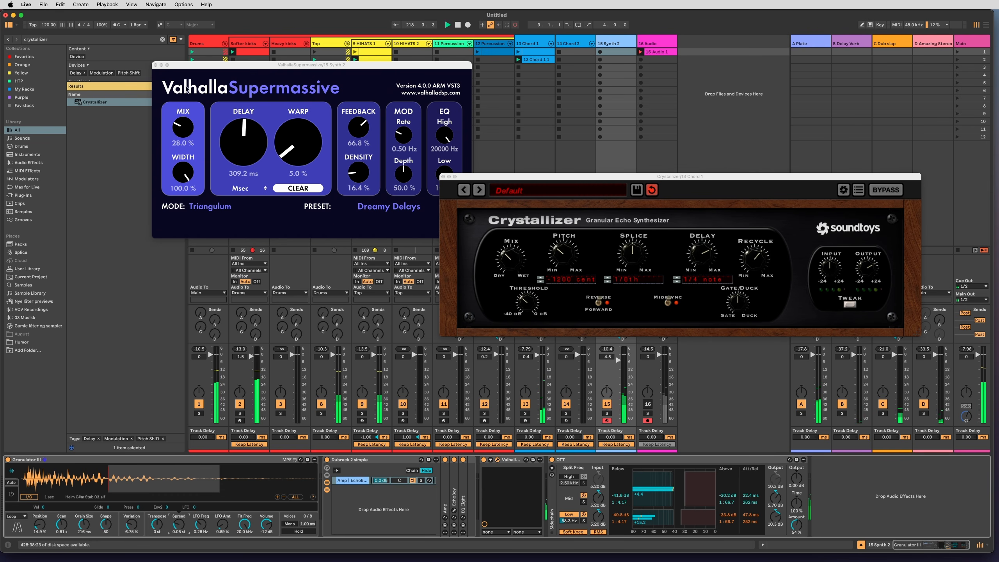
# Close both plug-in windows, end the 16 Audio recording into looped playback and mute 15 Synth 2.
pyautogui.click(155, 64)
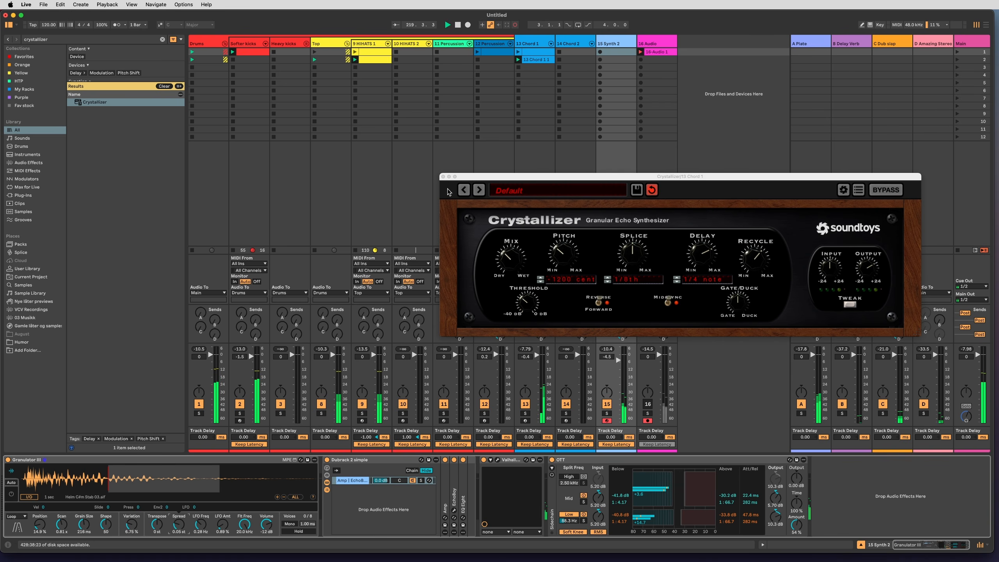
pyautogui.click(444, 176)
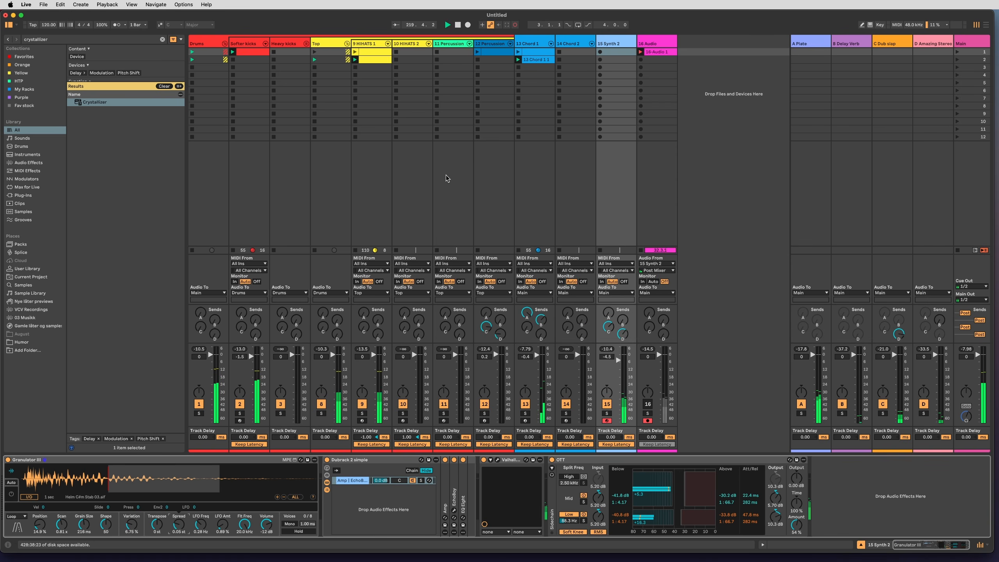
pyautogui.click(643, 54)
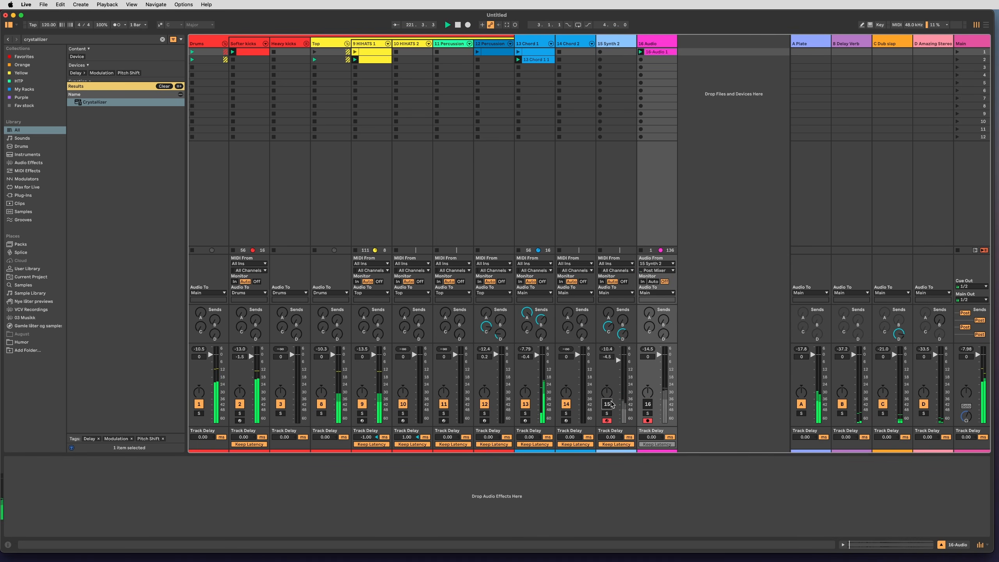
# Open the recorded 16-Audio 1 clip, audition a section soloed and set the loop to start at 25.1.1 with a length of 4 bars.
pyautogui.doubleClick(665, 51)
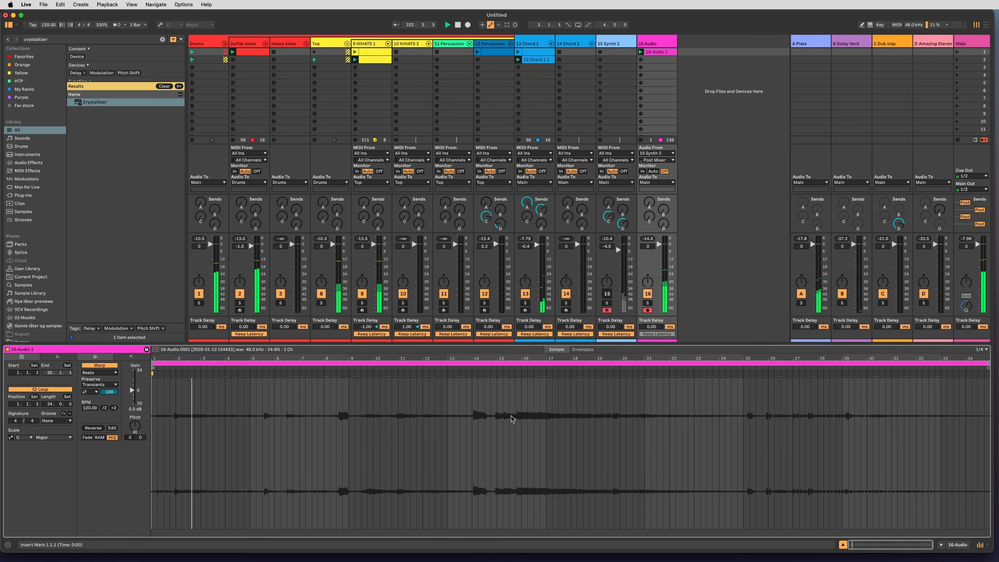
pyautogui.click(689, 427)
pyautogui.moveTo(689, 426)
pyautogui.mouseDown()
pyautogui.moveTo(654, 428)
pyautogui.moveTo(682, 428)
pyautogui.mouseUp()
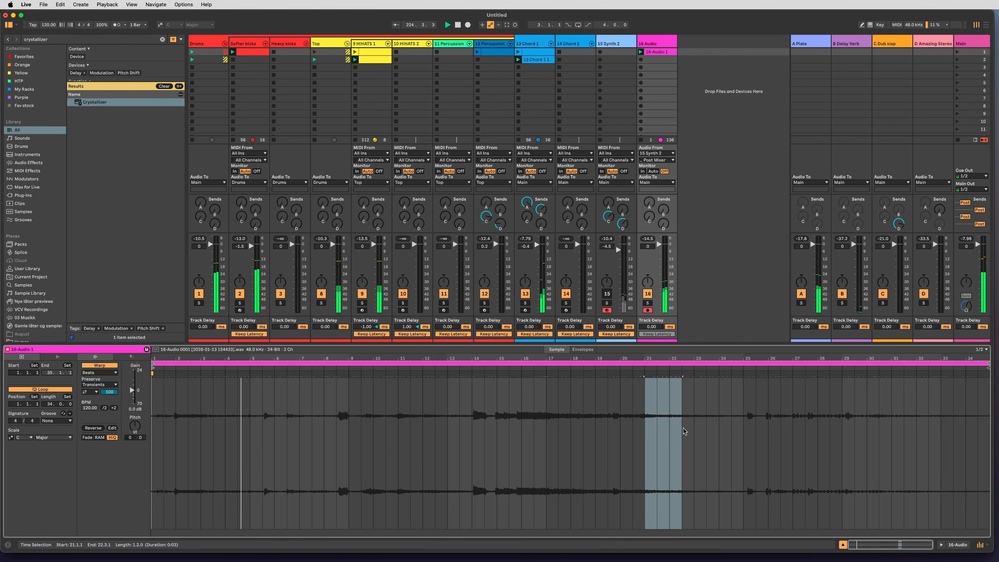
pyautogui.press('super+l')
pyautogui.press('s')
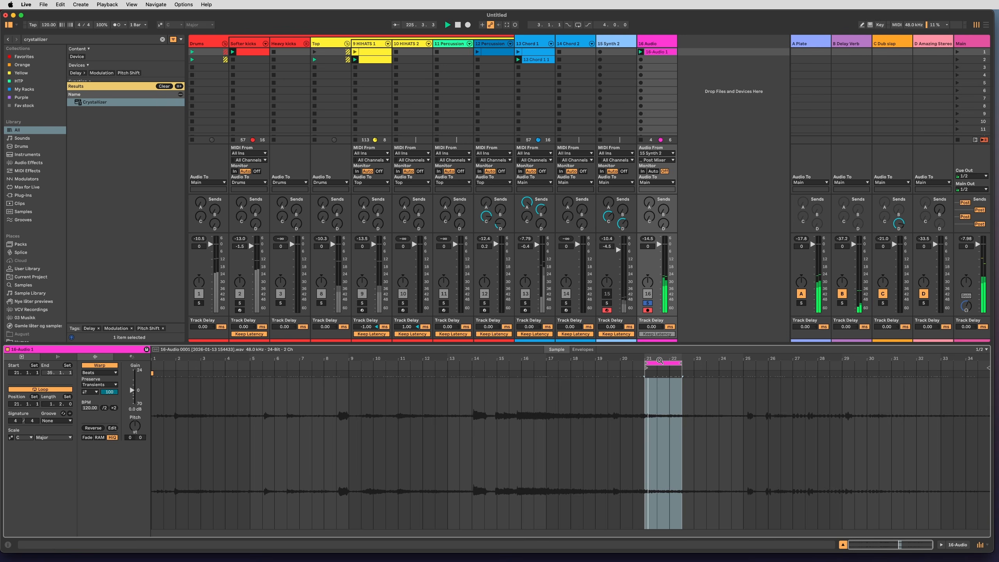
pyautogui.moveTo(660, 360)
pyautogui.mouseDown()
pyautogui.moveTo(758, 360)
pyautogui.moveTo(759, 373)
pyautogui.moveTo(847, 363)
pyautogui.moveTo(841, 370)
pyautogui.mouseUp()
pyautogui.press('s')
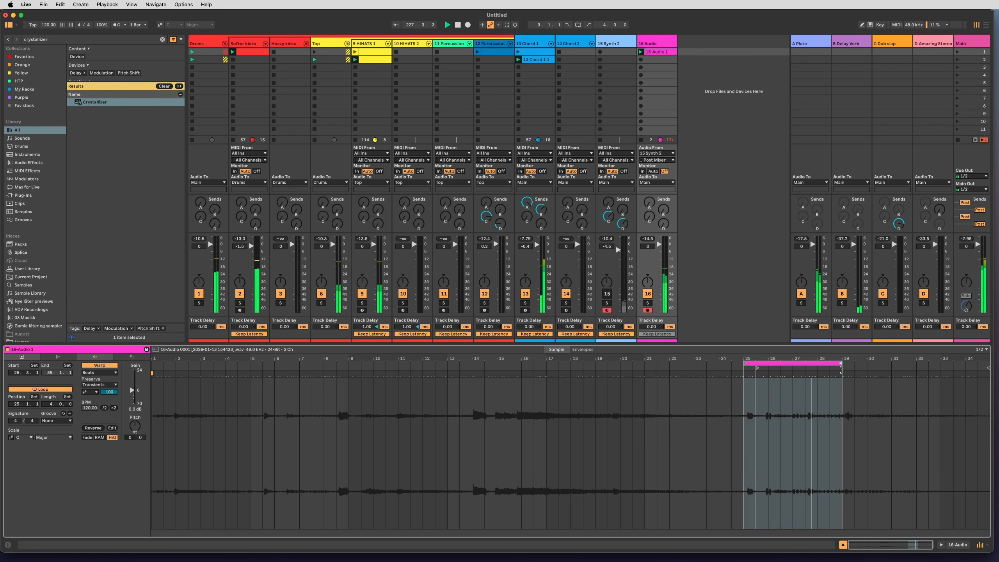
# Load the recorded 16-Audio clip into Granulator III on 15 Synth 2 as its sample and unmute the track.
pyautogui.click(622, 44)
pyautogui.moveTo(198, 491); pyautogui.dragTo(148, 479)
pyautogui.click(607, 405)
# Stop and mute 16 Audio, and set Granulator III's Position to 44.2 % and Scan to 0.46 s.
pyautogui.click(647, 421)
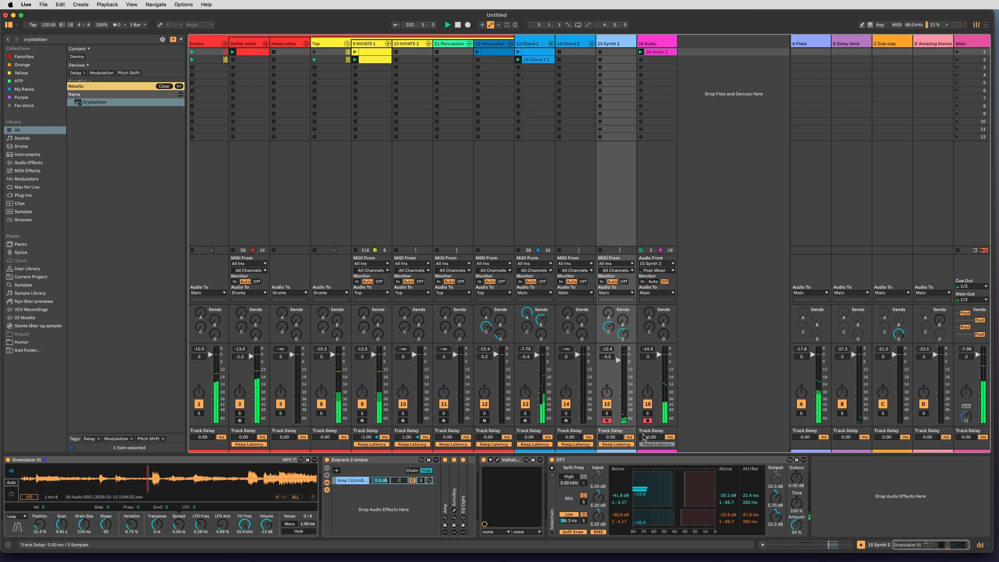
pyautogui.click(648, 404)
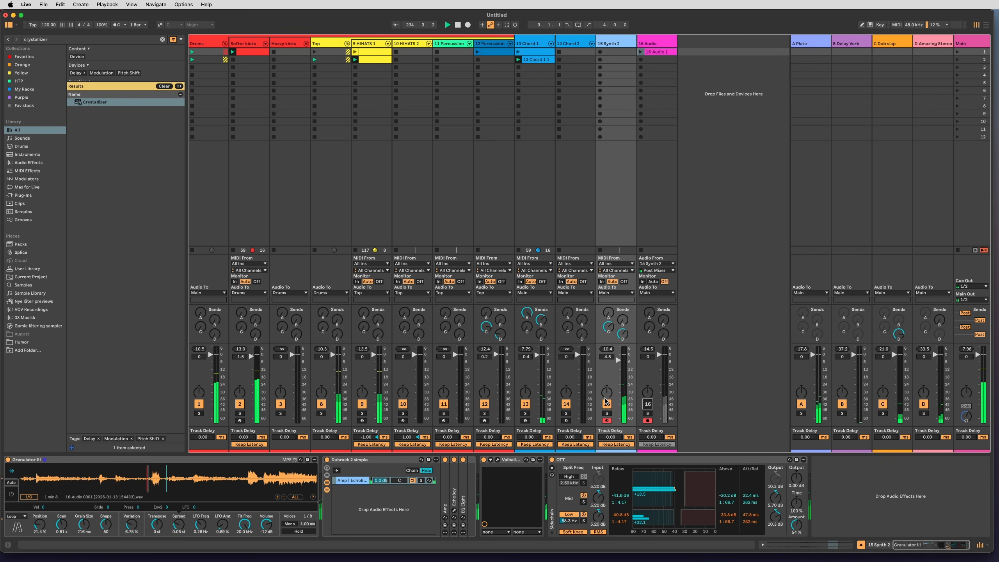
pyautogui.moveTo(60, 526)
pyautogui.mouseDown()
pyautogui.moveTo(83, 523)
pyautogui.moveTo(40, 524)
pyautogui.moveTo(40, 513)
pyautogui.mouseUp()
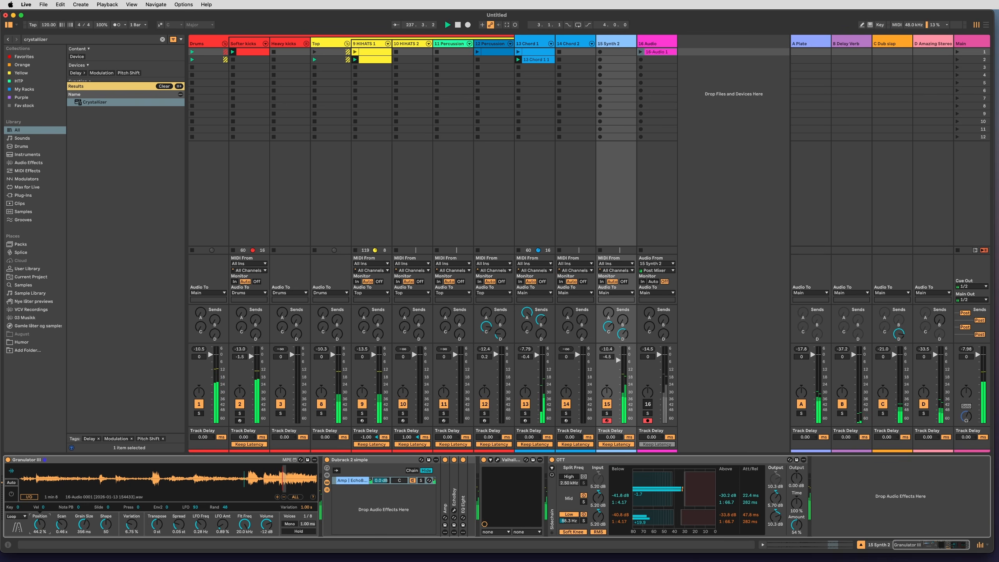
# Set Granulator III's Position to 12.7 %, switch its playback mode to Classic and set Grain Size to 119 ms.
pyautogui.moveTo(40, 524); pyautogui.dragTo(39, 542)
pyautogui.click(16, 516)
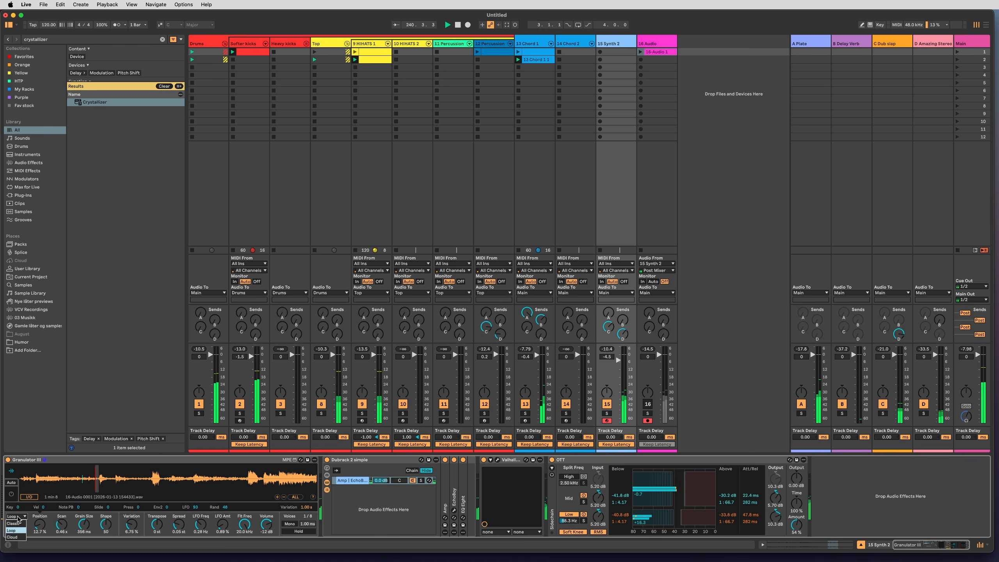
pyautogui.click(16, 519)
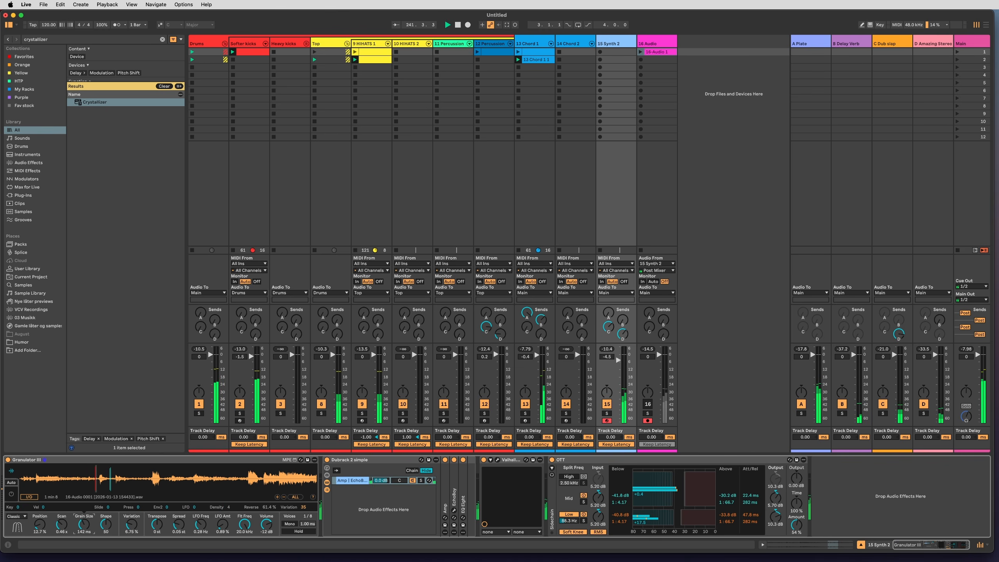
pyautogui.moveTo(83, 527); pyautogui.dragTo(103, 502)
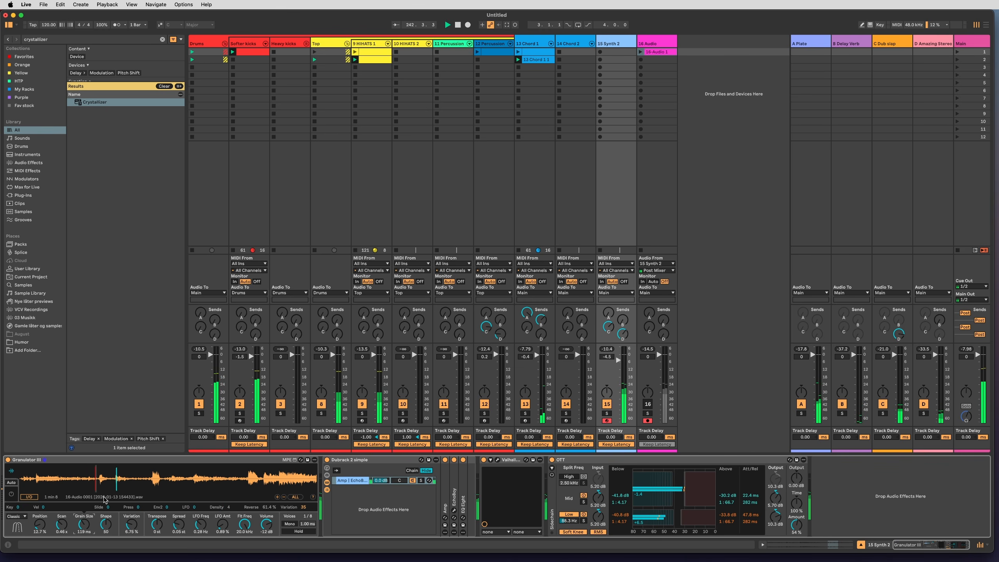
# Solo 15 Synth 2 at a volume of -1.5, set Granulator III's Grain Size to 327 ms and move Position further into the sample.
pyautogui.click(484, 459)
pyautogui.click(607, 414)
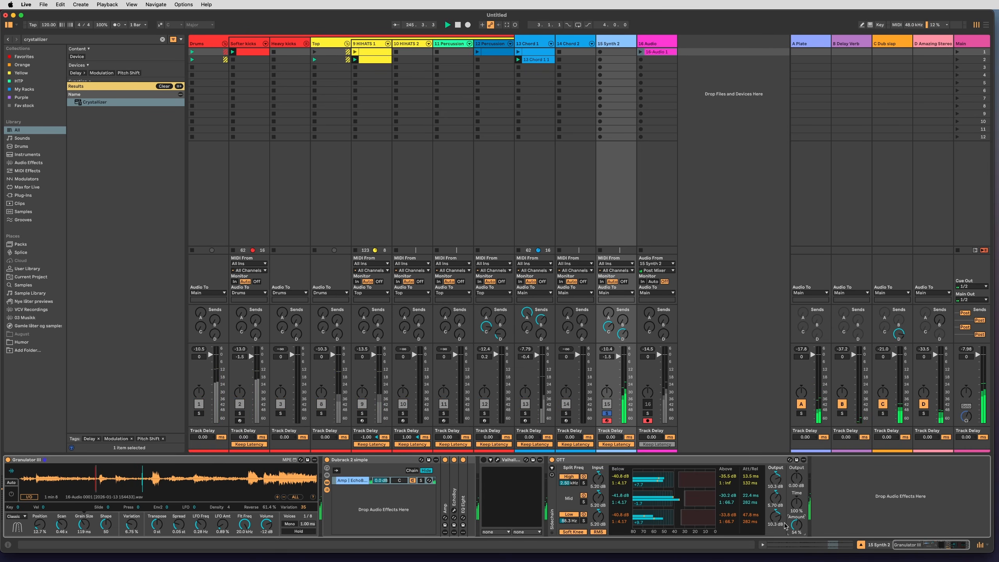
pyautogui.moveTo(83, 523)
pyautogui.mouseDown()
pyautogui.moveTo(84, 510)
pyautogui.moveTo(86, 529)
pyautogui.mouseUp()
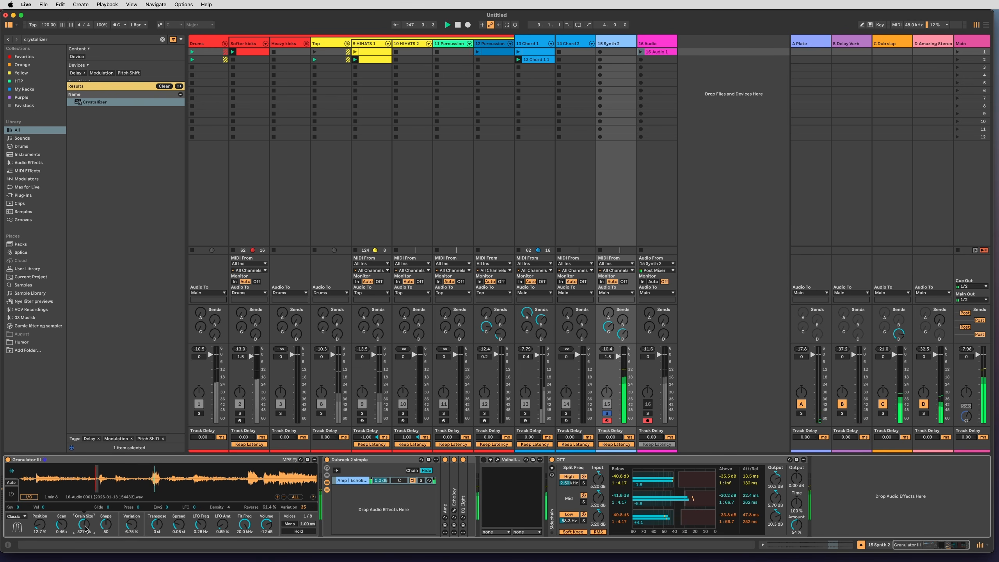
pyautogui.moveTo(148, 488); pyautogui.dragTo(155, 484)
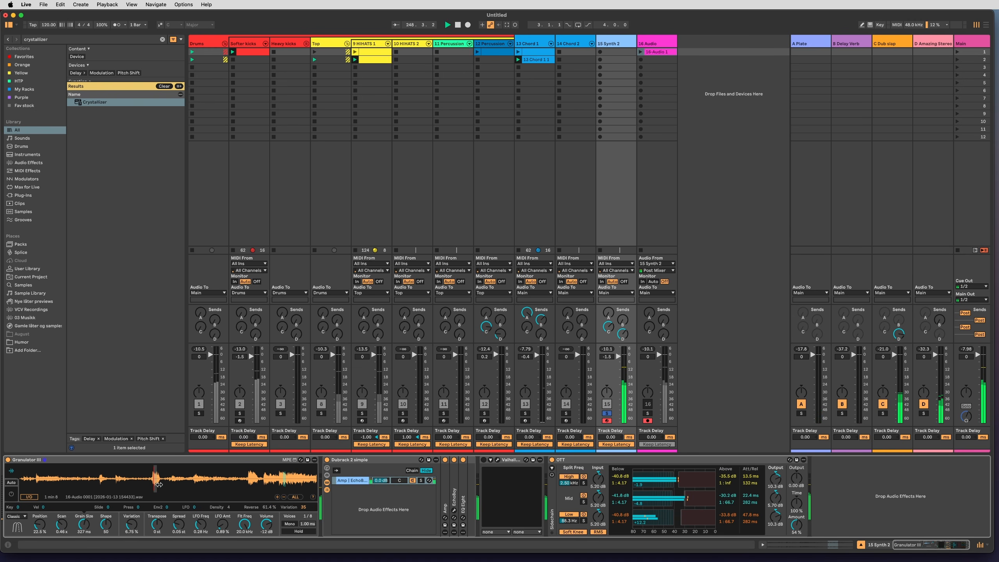
# Reduce the LFO modulation of Granulator III's Position, set Position to 36.3 %, Scan to 0.86 and Grain Size to 1.11 s, and unsolo 15 Synth 2.
pyautogui.click(41, 522)
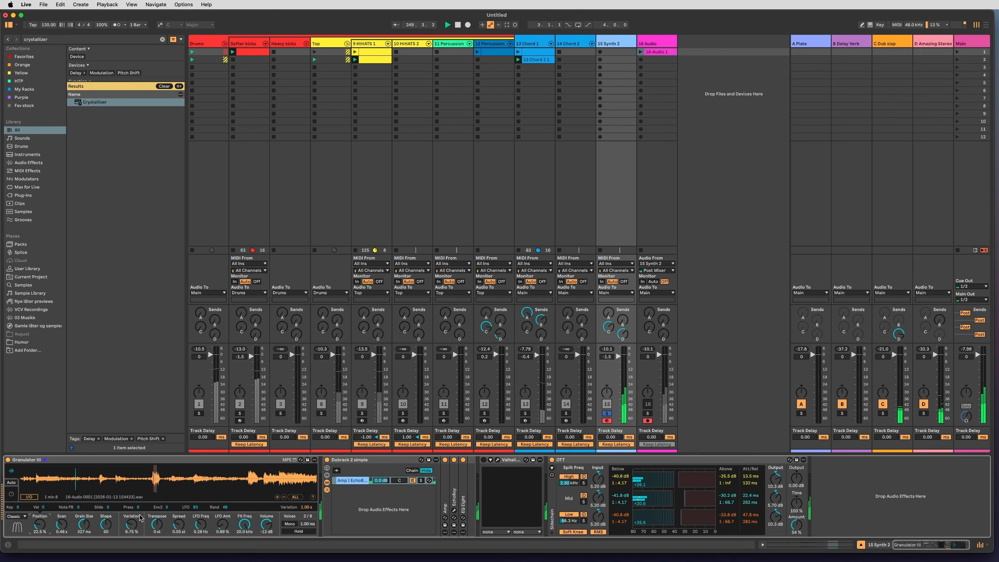
pyautogui.moveTo(195, 507); pyautogui.dragTo(195, 548)
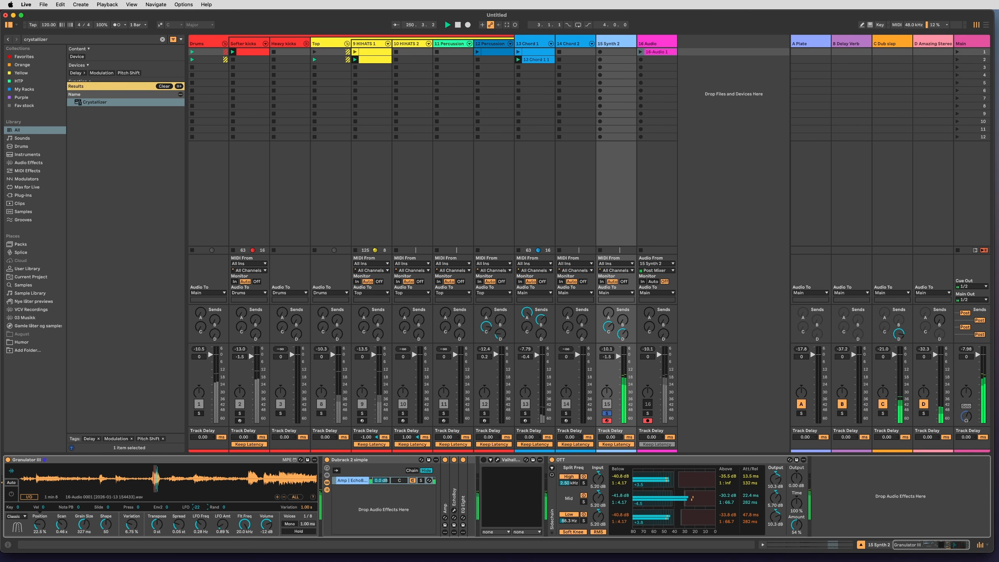
pyautogui.moveTo(156, 487); pyautogui.dragTo(177, 488)
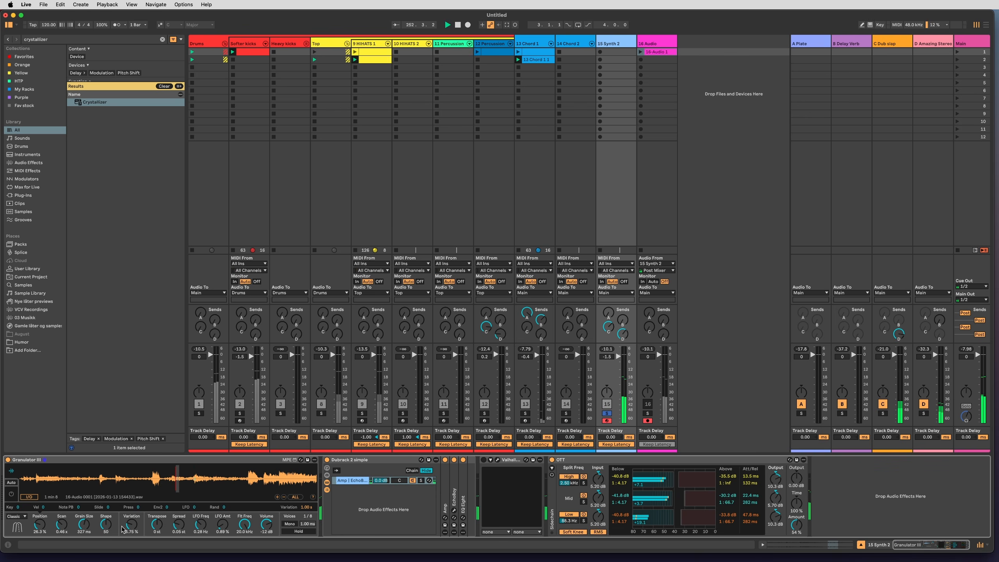
pyautogui.moveTo(84, 524); pyautogui.dragTo(62, 521)
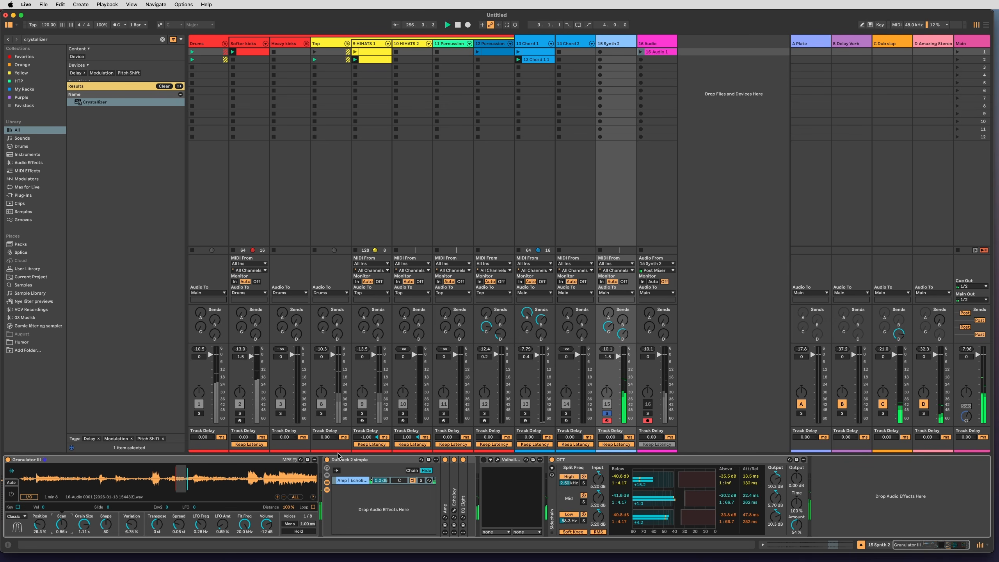
pyautogui.click(606, 415)
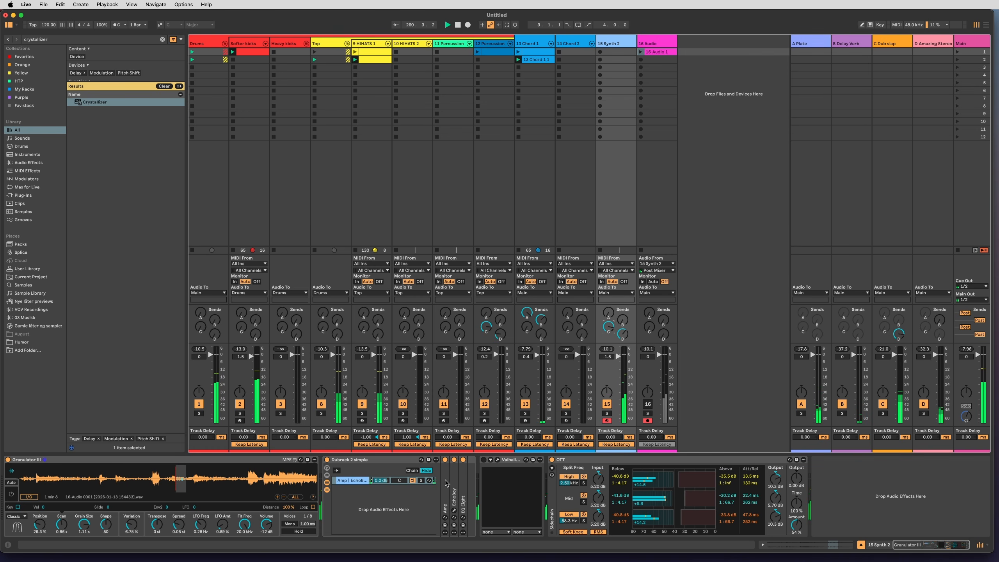
# Raise OTT's amount to 73 % and set Granulator III's Position to 6.78 %, Variation to 2.24 %, Scan to 0.27 and Grain Size to 567 ms.
pyautogui.moveTo(795, 530); pyautogui.dragTo(795, 521)
pyautogui.moveTo(169, 487)
pyautogui.mouseDown()
pyautogui.moveTo(46, 479)
pyautogui.moveTo(70, 482)
pyautogui.moveTo(62, 487)
pyautogui.mouseUp()
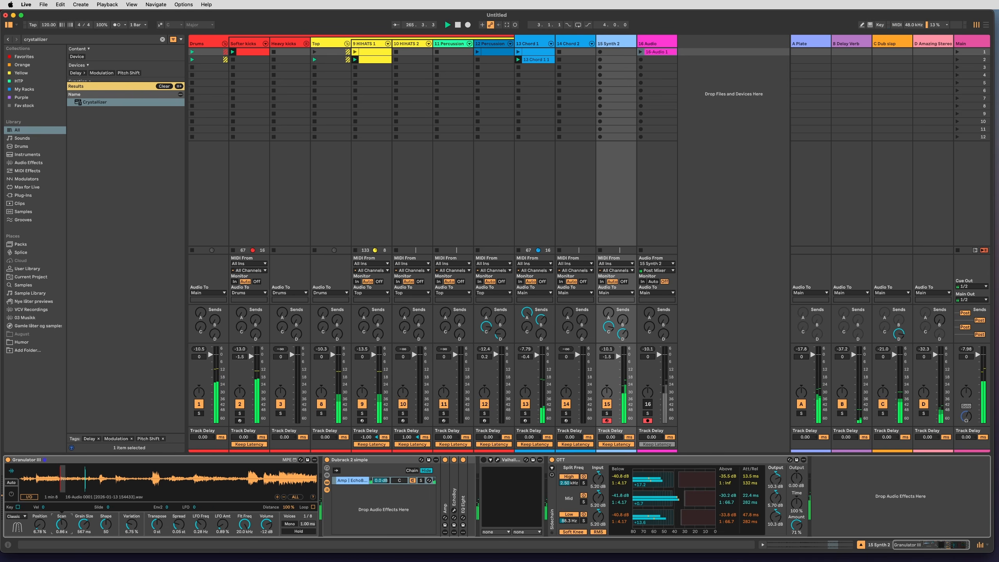
pyautogui.moveTo(139, 530); pyautogui.dragTo(139, 539)
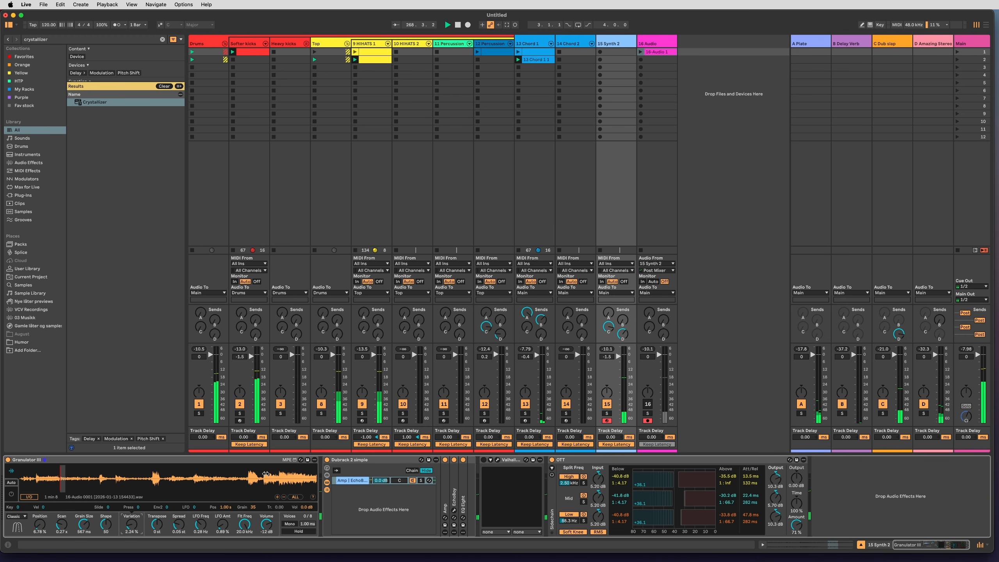
pyautogui.moveTo(245, 524)
pyautogui.mouseDown()
pyautogui.moveTo(244, 545)
pyautogui.moveTo(244, 526)
pyautogui.mouseUp()
# Start recording a second clip on 16 Audio while sweeping Granulator III's filter frequency, raising OTT's amount and setting LFO Freq to 0.12 Hz.
pyautogui.click(641, 59)
pyautogui.click(608, 45)
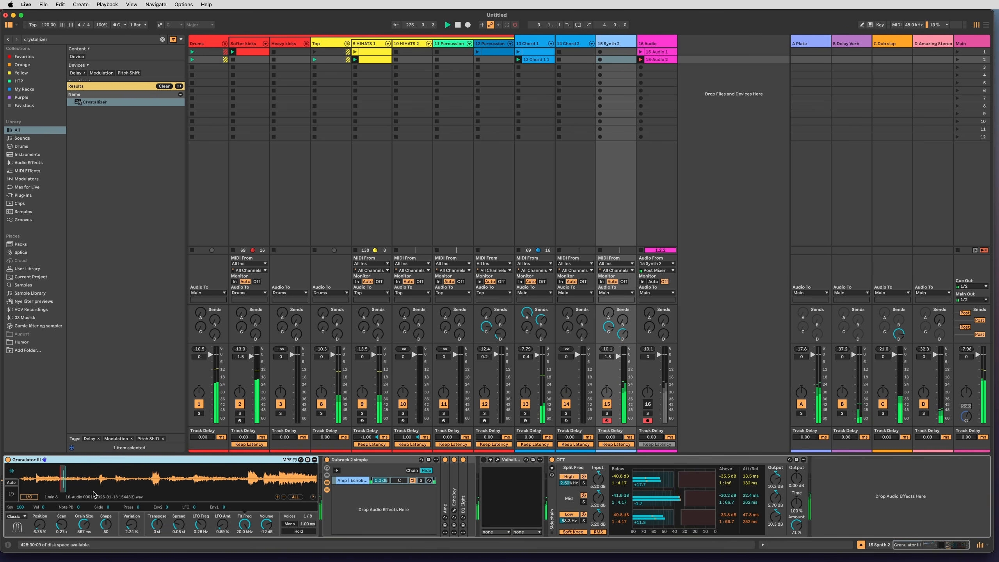
pyautogui.moveTo(245, 525); pyautogui.dragTo(244, 561)
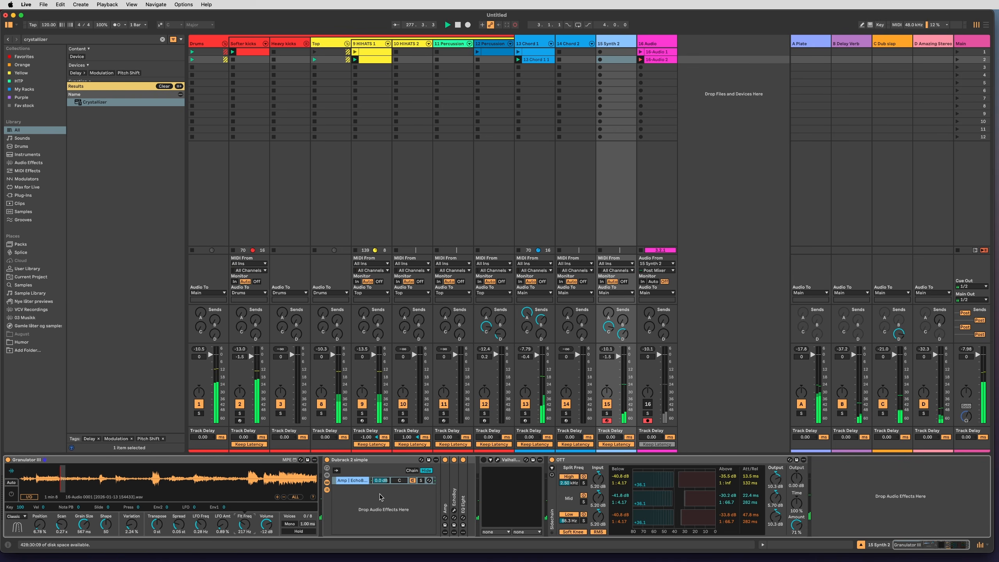
pyautogui.moveTo(795, 528); pyautogui.dragTo(794, 537)
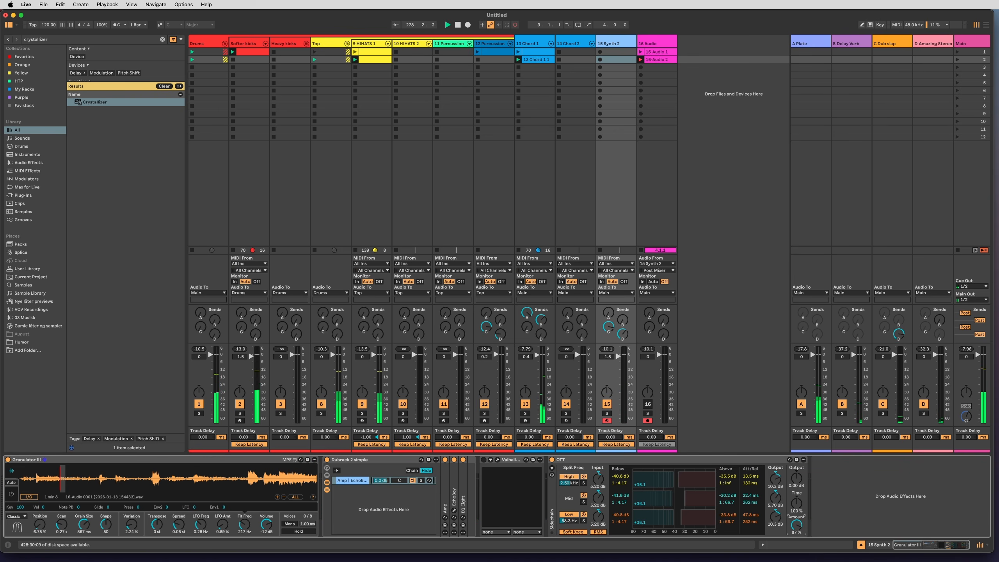
pyautogui.click(496, 468)
pyautogui.moveTo(200, 523); pyautogui.dragTo(244, 535)
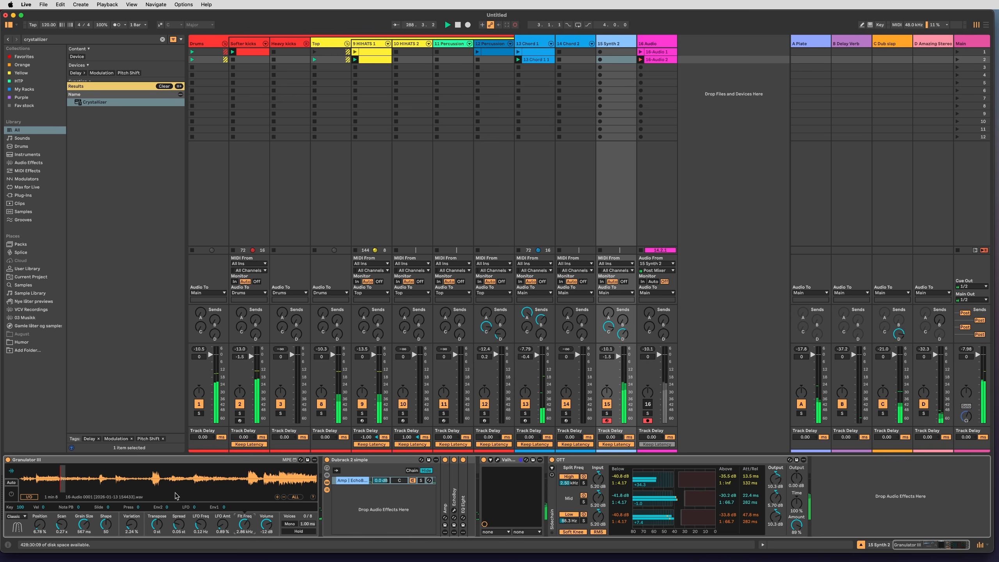
# Switch Granulator III's playback mode to Loop, set Grain Size to 304 ms and move Position to about two thirds through the sample.
pyautogui.click(167, 479)
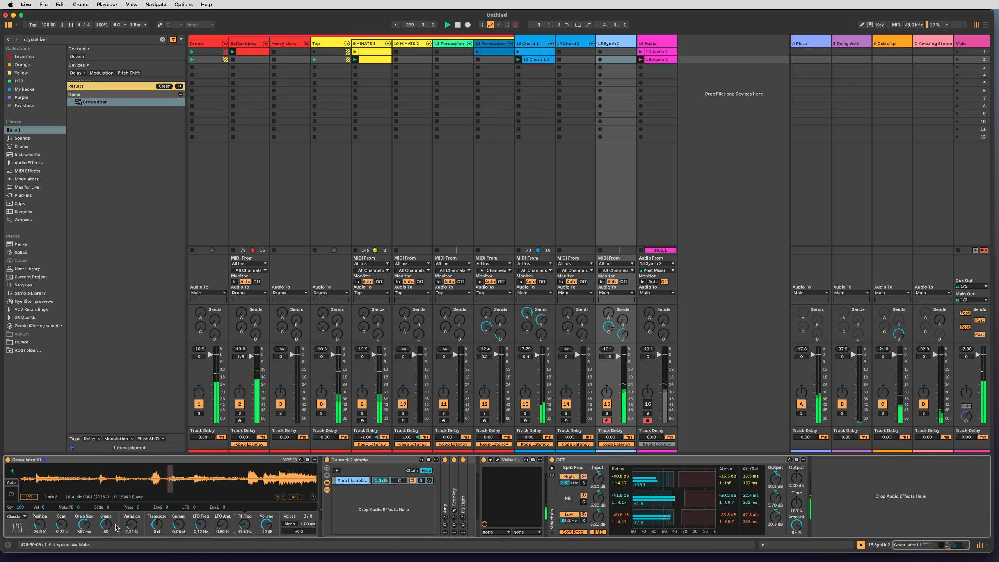
pyautogui.click(80, 525)
pyautogui.click(19, 516)
pyautogui.click(16, 524)
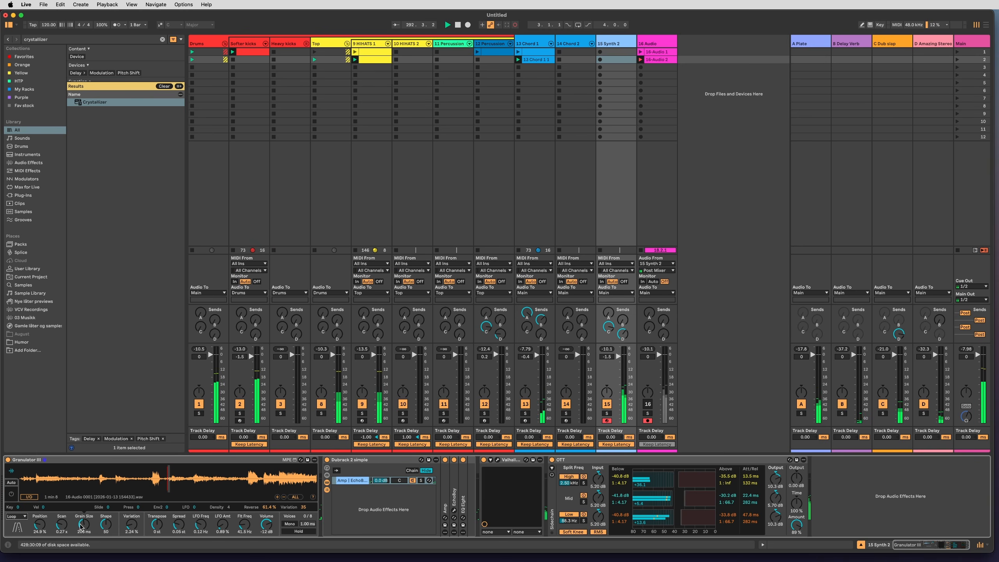
pyautogui.moveTo(196, 484); pyautogui.dragTo(199, 483)
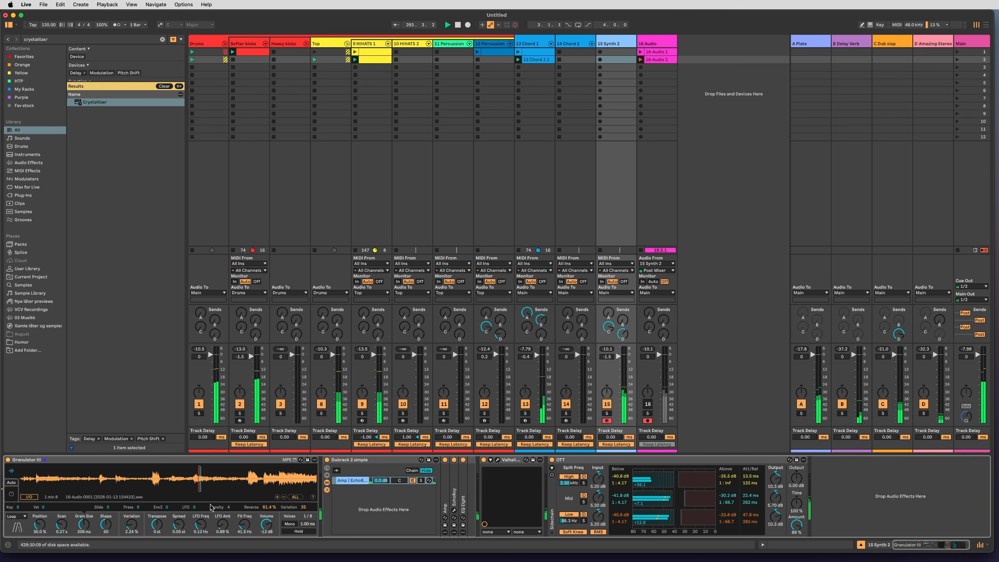
# Set Granulator III's filter frequency to 1.88 kHz, Variation to 0.22 %, Scan to 0.52 and Grain Size to 71.0 ms, with Position near the sample's end.
pyautogui.moveTo(244, 525); pyautogui.dragTo(244, 513)
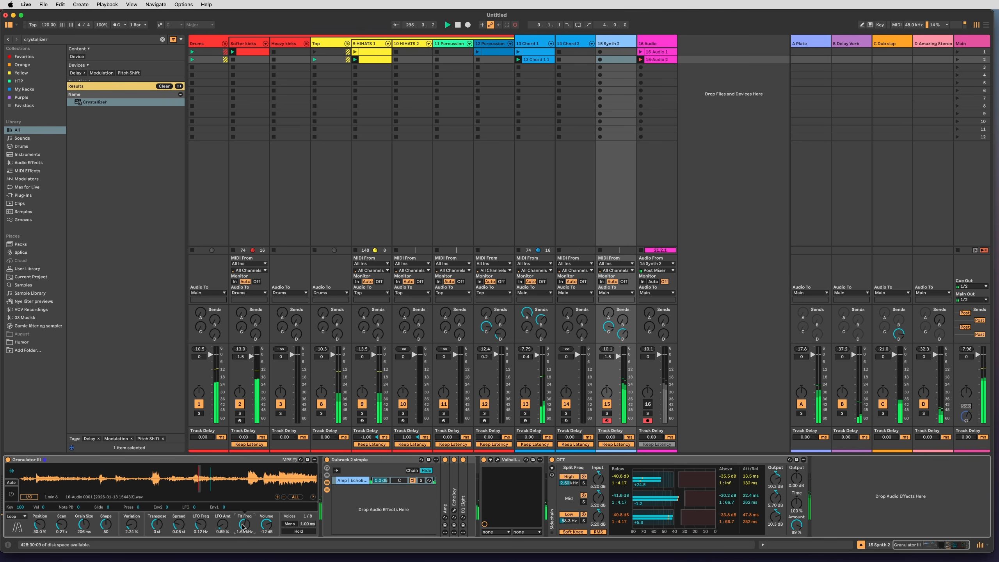
pyautogui.click(132, 524)
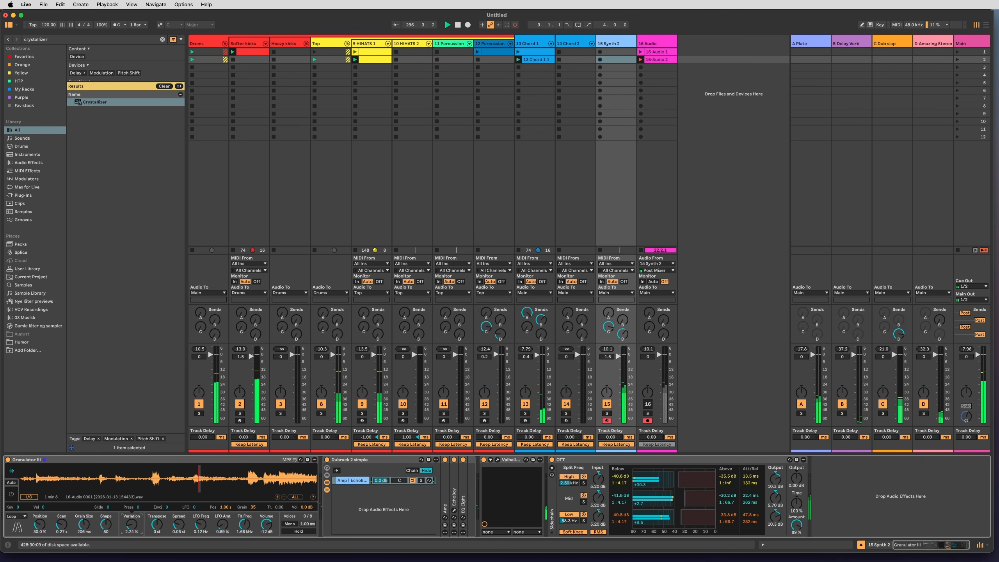
pyautogui.moveTo(90, 528); pyautogui.dragTo(41, 522)
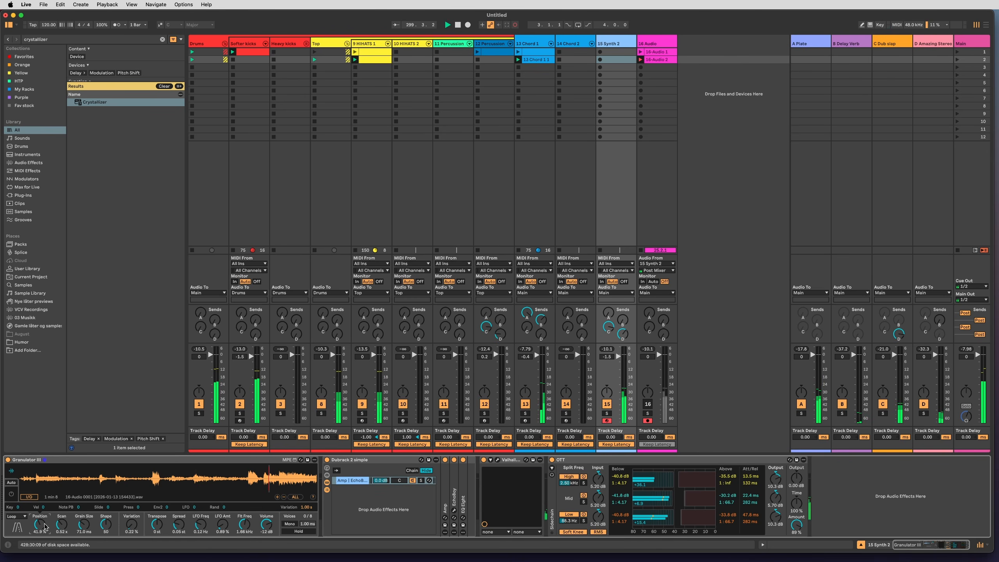
# Lengthen Envelope 1's attack in Granulator III and set Scan to 0.81, Grain Size to 0.89 s and Position to 9.03 %.
pyautogui.click(11, 494)
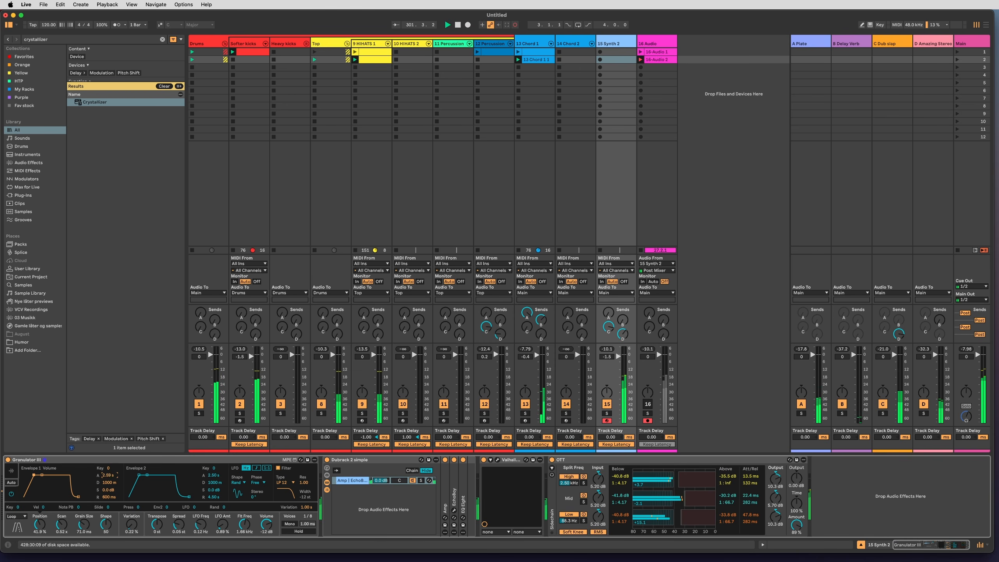
pyautogui.moveTo(91, 527); pyautogui.dragTo(63, 519)
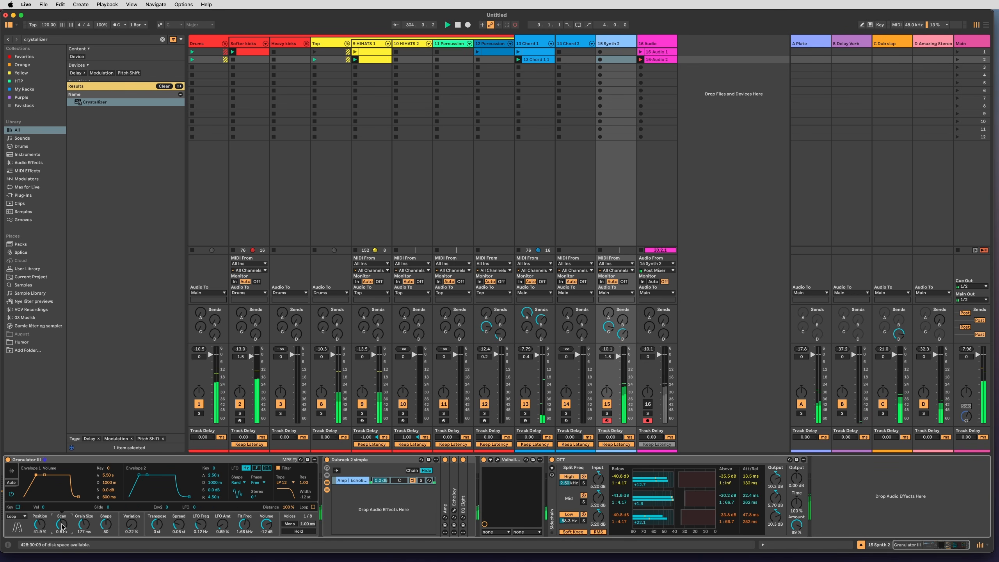
pyautogui.click(11, 470)
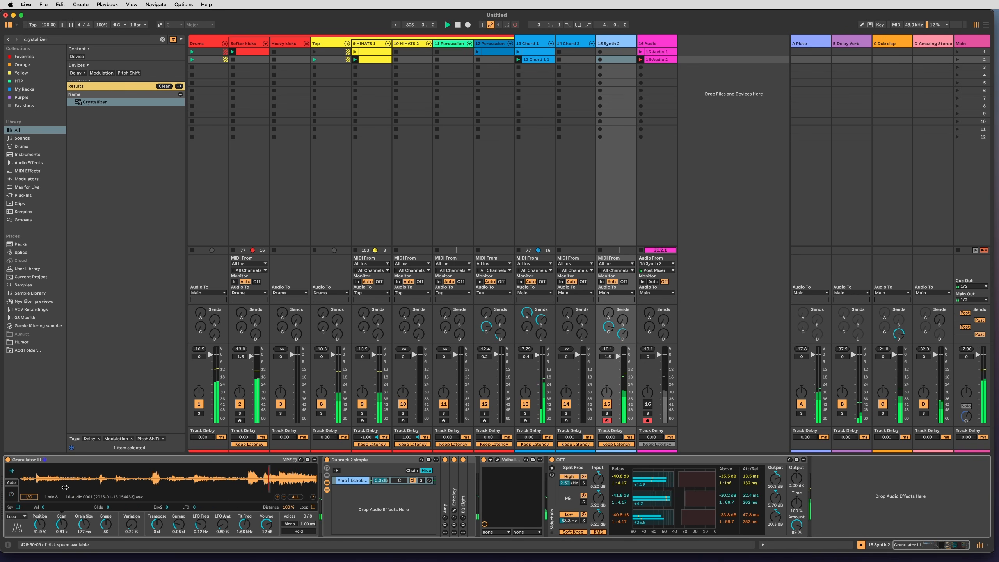
pyautogui.moveTo(128, 483); pyautogui.dragTo(82, 488)
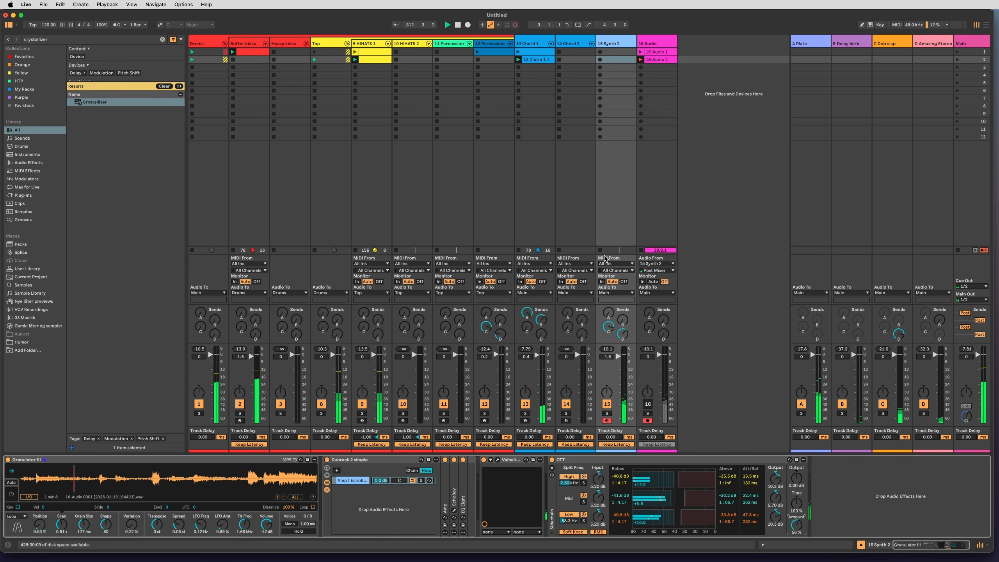
# Set 15 Synth 2's volume to -0.4, try more of its send A and end the second 16 Audio recording into looped playback.
pyautogui.moveTo(618, 356); pyautogui.dragTo(618, 355)
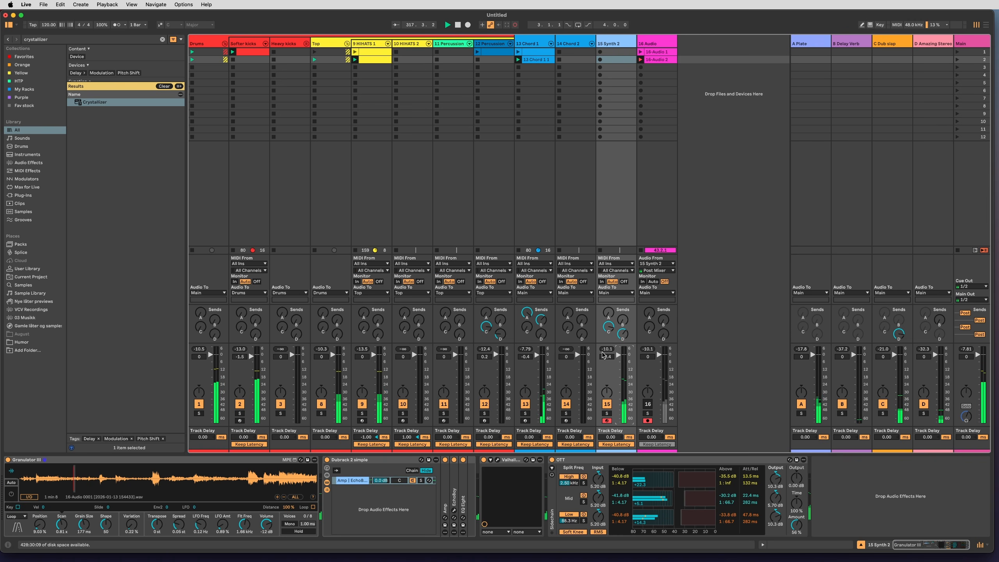
pyautogui.moveTo(608, 313); pyautogui.dragTo(609, 252)
pyautogui.click(641, 60)
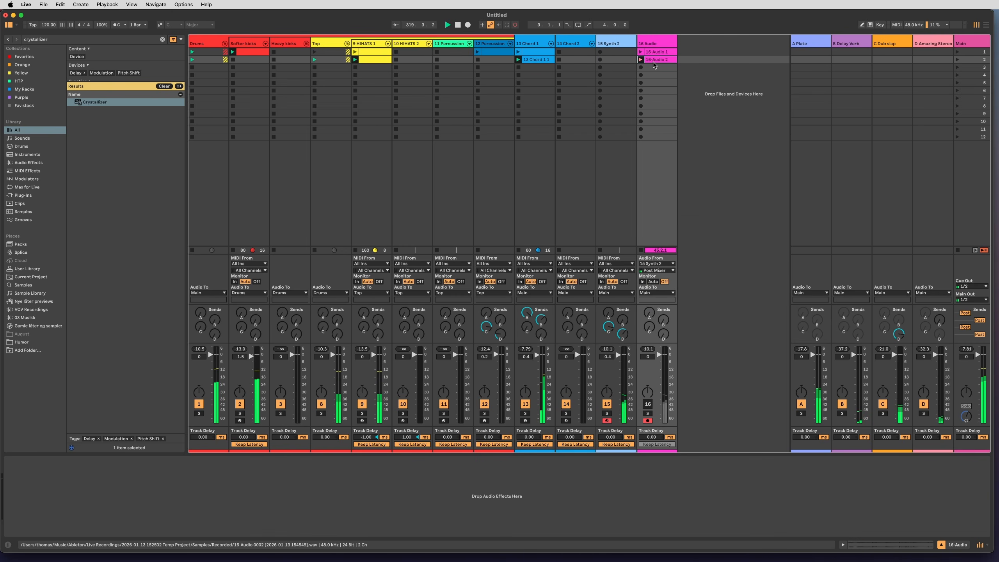
# Open the 16-Audio 2 clip, audition a section soloed and loop 2 bars starting at 10.1.1.
pyautogui.doubleClick(657, 60)
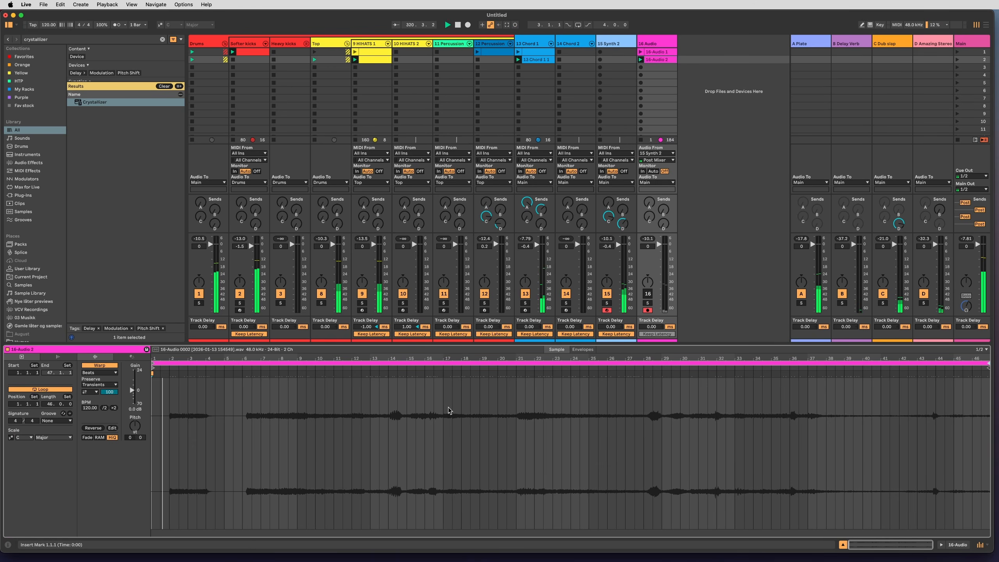
pyautogui.press('s')
pyautogui.click(215, 409)
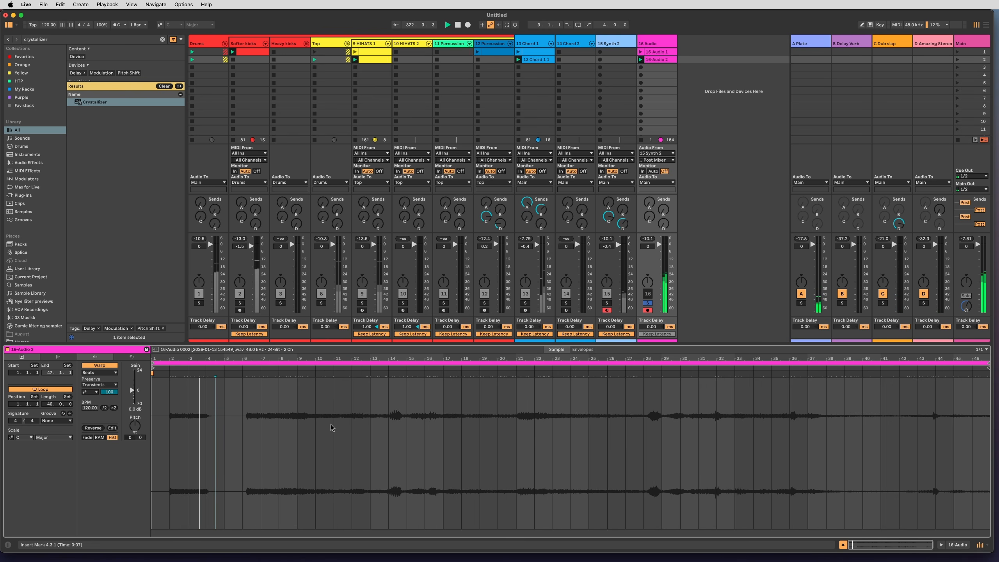
pyautogui.moveTo(318, 428); pyautogui.dragTo(351, 428)
pyautogui.press('super+l')
pyautogui.press('s')
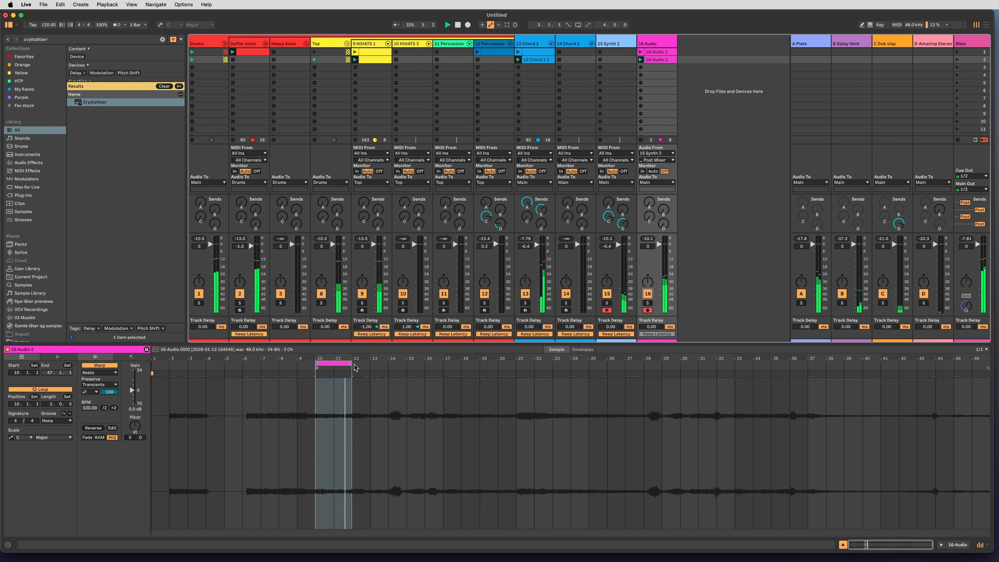
# Extend the 16-Audio 2 clip's loop to a length of 8 bars.
pyautogui.moveTo(351, 363); pyautogui.dragTo(443, 363)
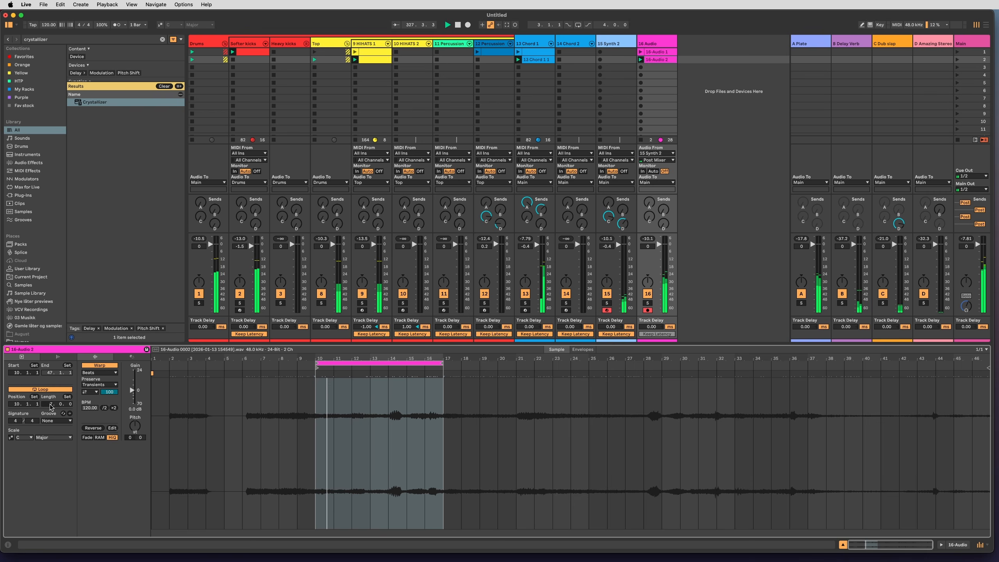
pyautogui.moveTo(50, 404); pyautogui.dragTo(50, 401)
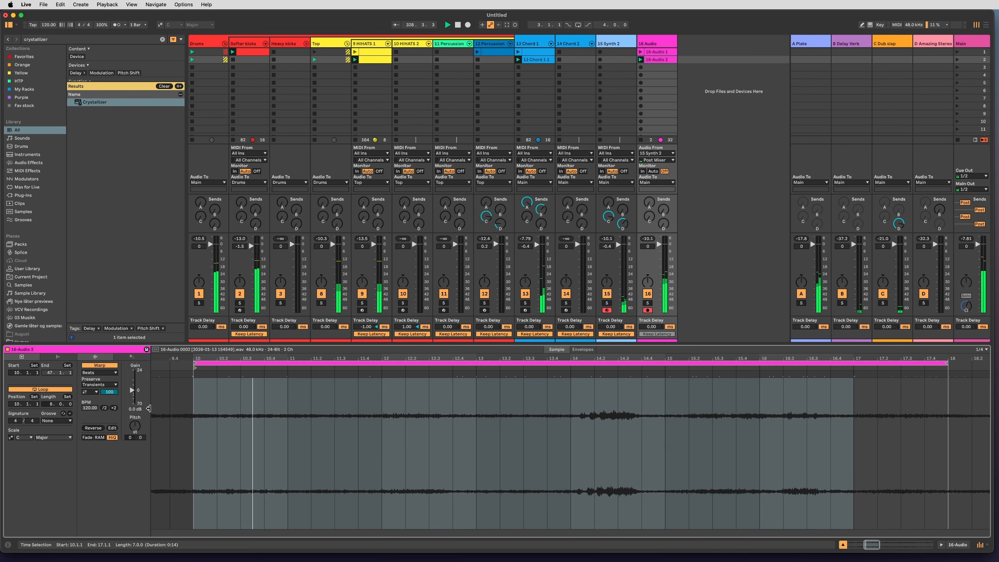
pyautogui.click(267, 415)
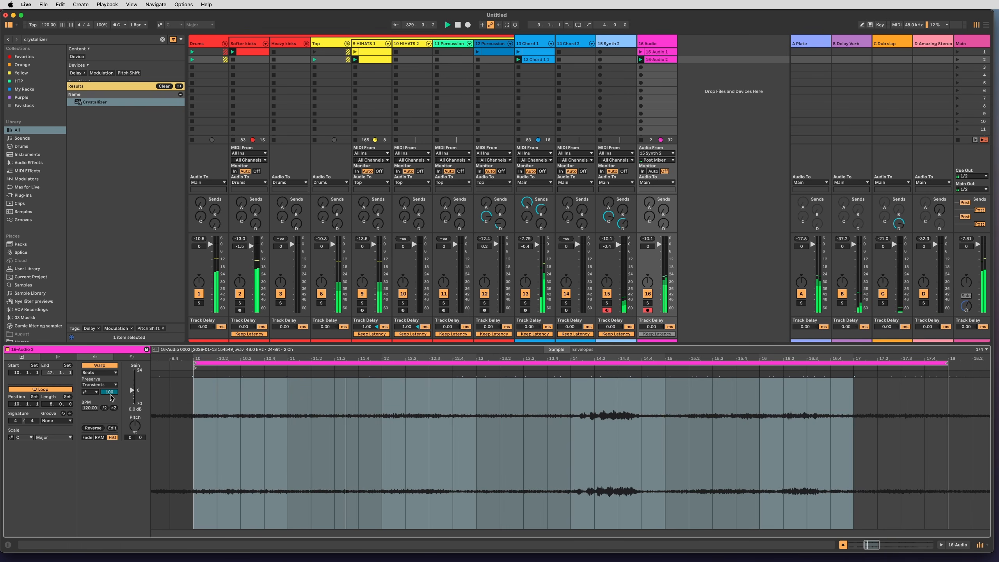
# Change the transient loop mode of the clip's Beats warping and lower its transient envelope amount.
pyautogui.click(90, 391)
pyautogui.click(90, 398)
pyautogui.moveTo(109, 392); pyautogui.dragTo(109, 411)
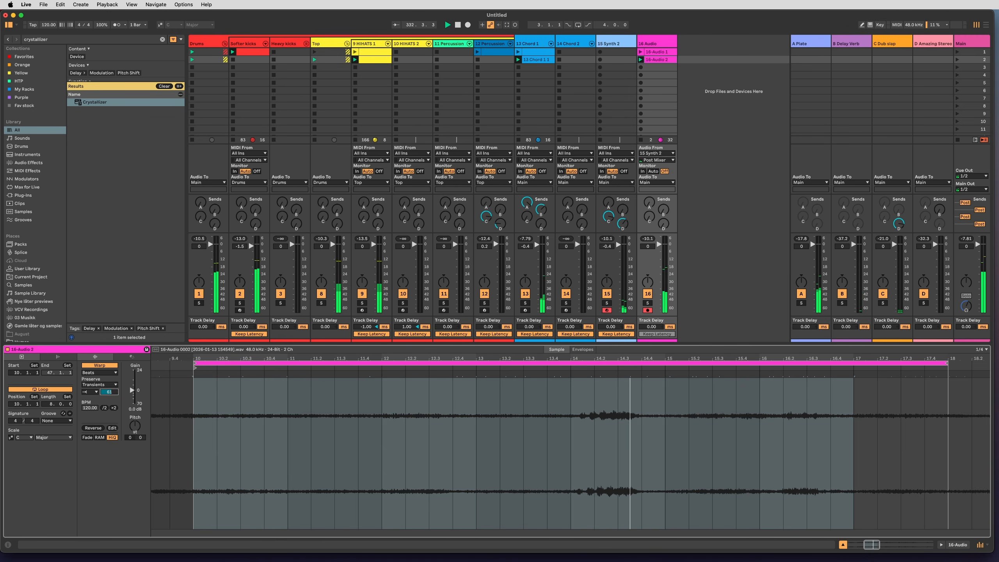
# Set the 16-Audio 2 clip's Beats warping to preserve 1/4 and raise the 16 Audio track's sends C and D.
pyautogui.click(100, 385)
pyautogui.click(101, 406)
pyautogui.click(100, 384)
pyautogui.click(105, 401)
pyautogui.moveTo(105, 394); pyautogui.dragTo(106, 400)
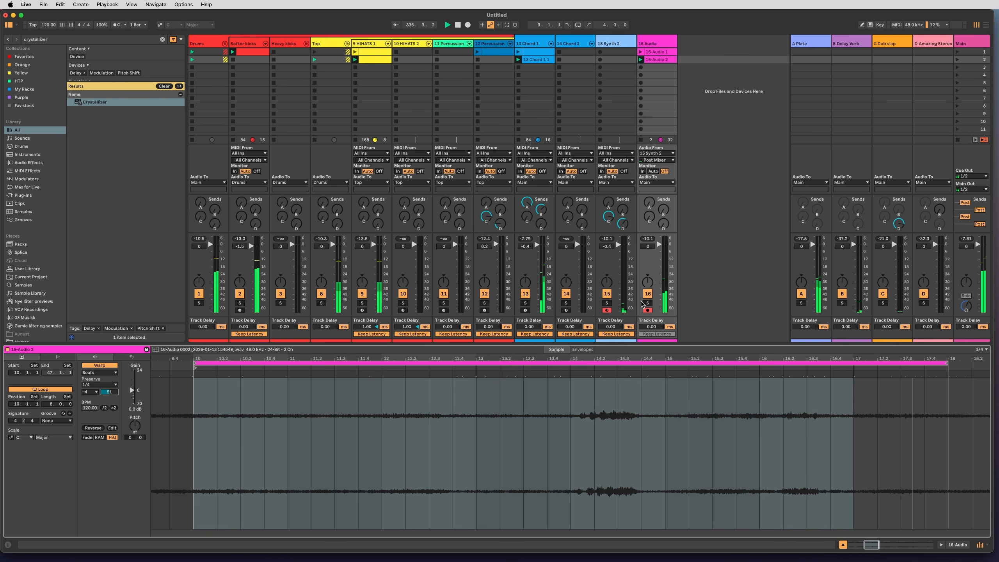
pyautogui.moveTo(663, 224)
pyautogui.mouseDown()
pyautogui.moveTo(664, 199)
pyautogui.moveTo(664, 225)
pyautogui.moveTo(650, 215)
pyautogui.mouseUp()
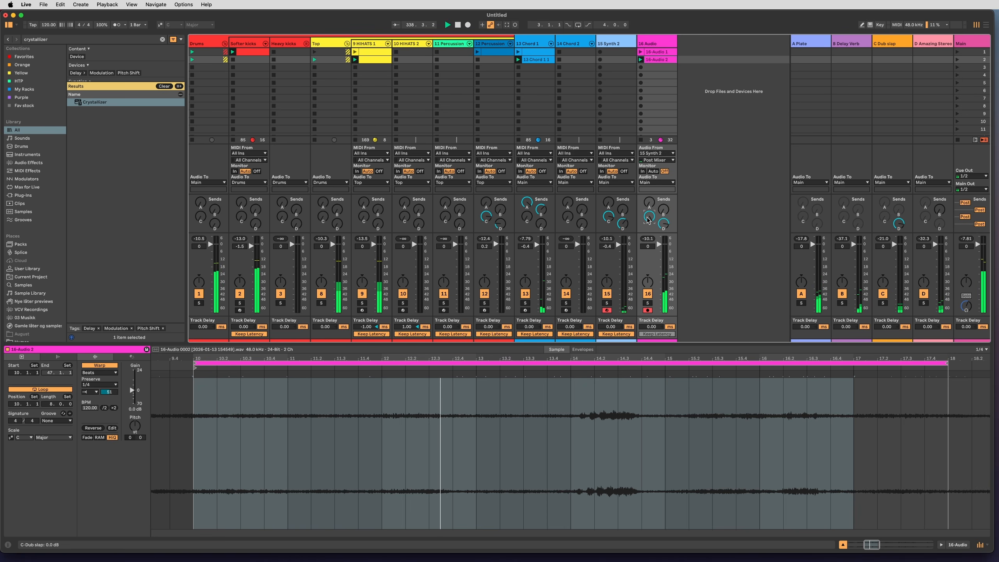
# Find the Echo effect in the browser and add it to the 16 Audio track.
pyautogui.click(653, 45)
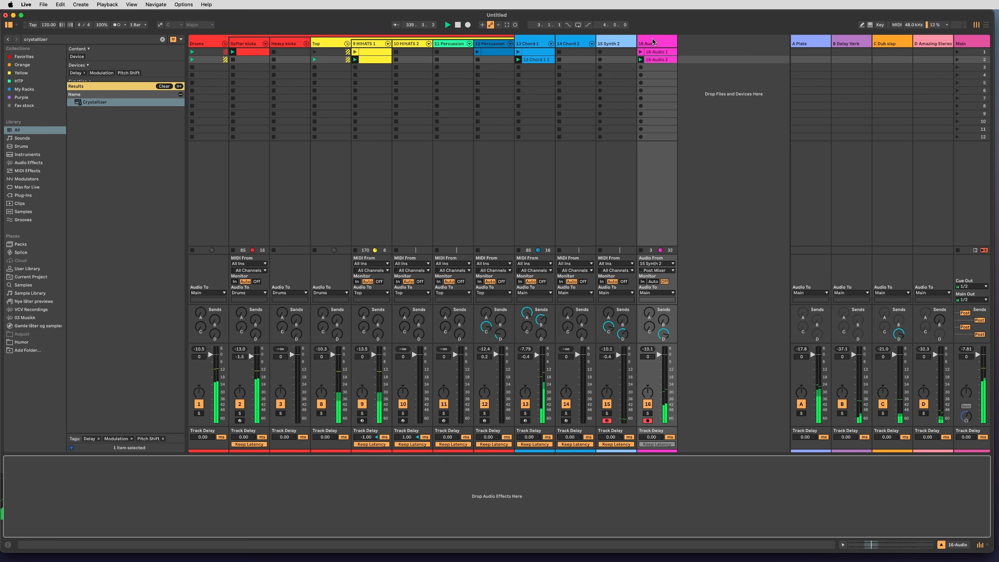
pyautogui.press('super+f')
pyautogui.write('echo')
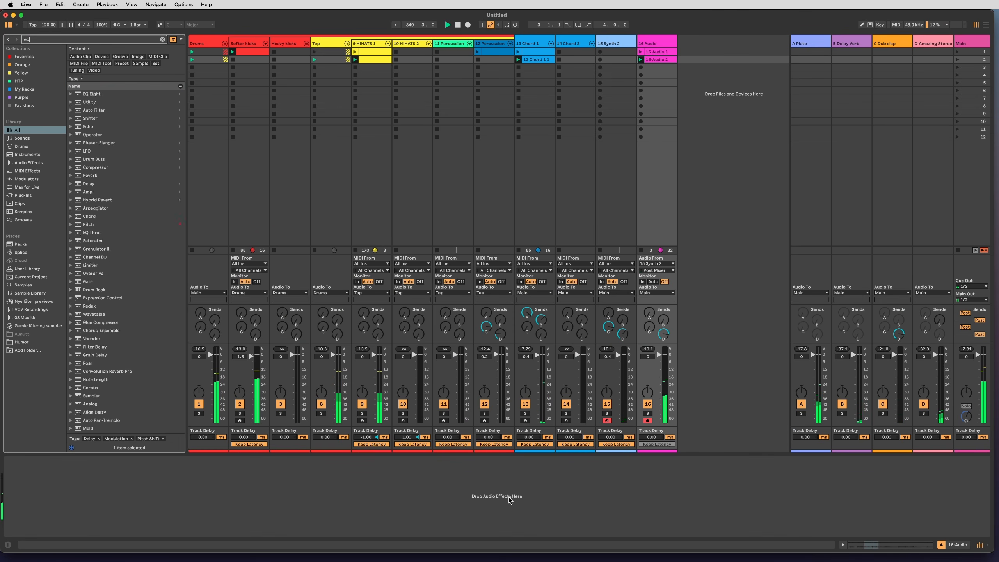
pyautogui.press('Return')
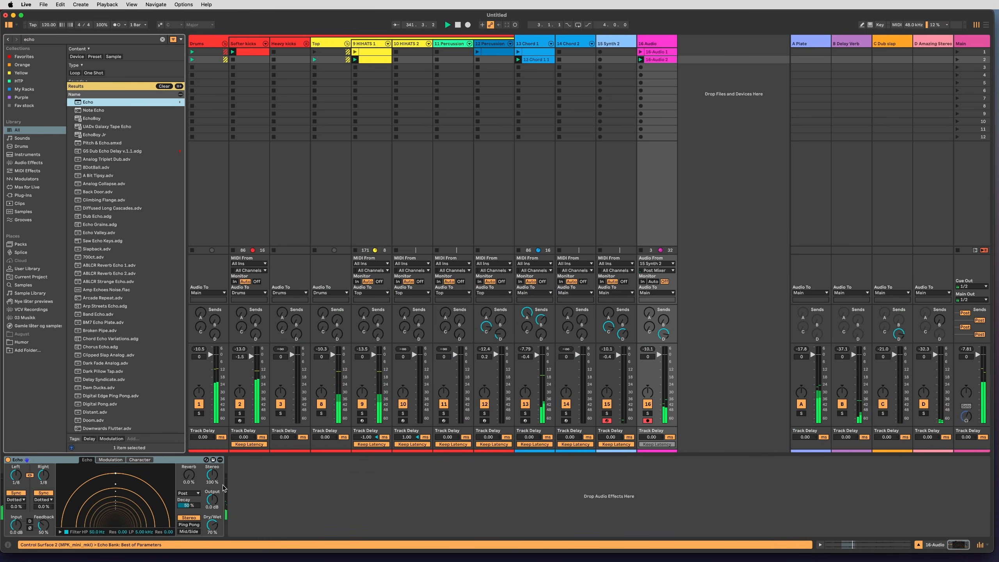
# Set Echo to Ping Pong, 38% feedback, 38% dry/wet, 57% stereo and 5.4 dB output, filtering between 293 Hz and 17 kHz.
pyautogui.click(212, 525)
pyautogui.moveTo(133, 532); pyautogui.dragTo(132, 518)
pyautogui.moveTo(43, 525); pyautogui.dragTo(43, 527)
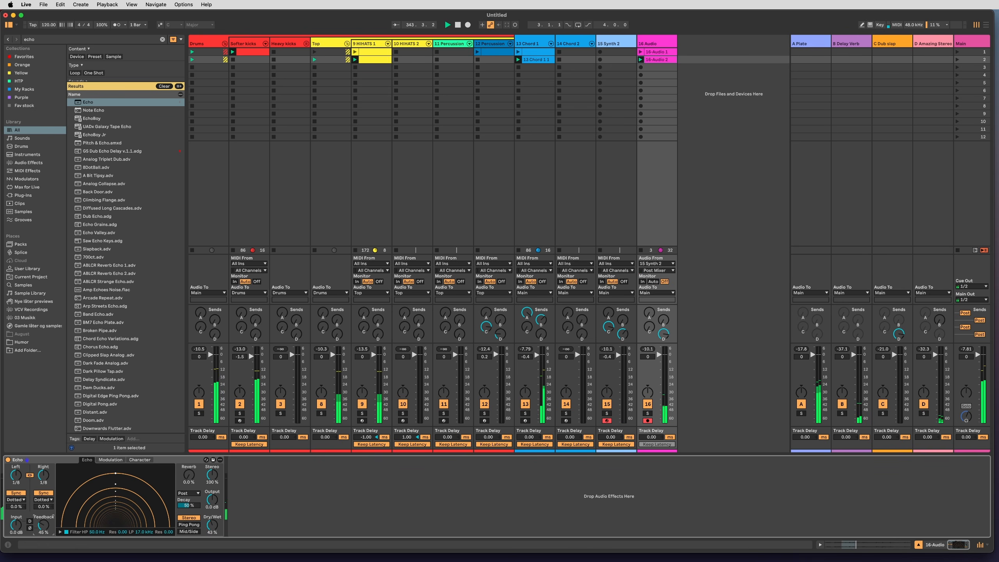
pyautogui.click(60, 531)
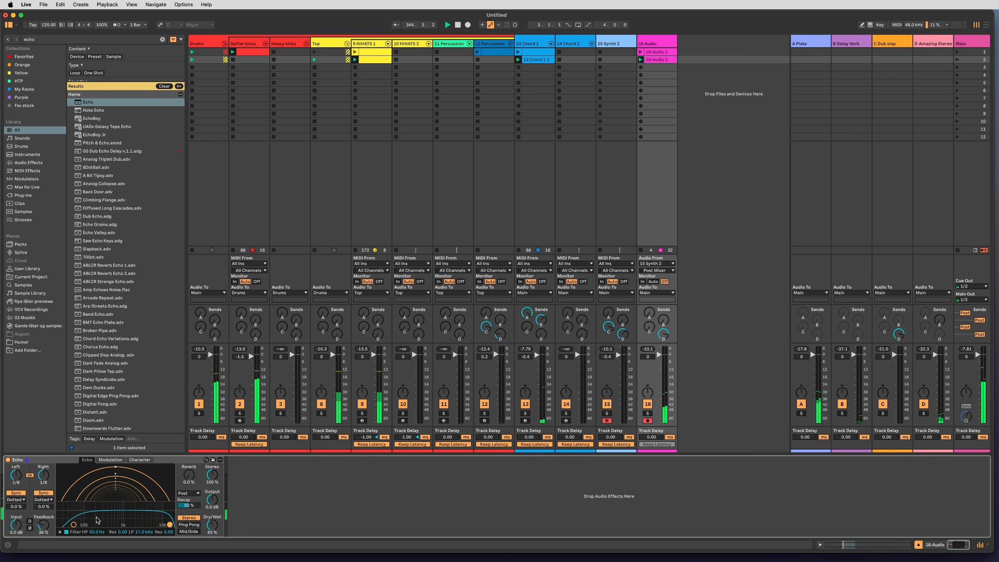
pyautogui.moveTo(74, 525); pyautogui.dragTo(103, 516)
pyautogui.click(188, 524)
pyautogui.moveTo(211, 475); pyautogui.dragTo(212, 489)
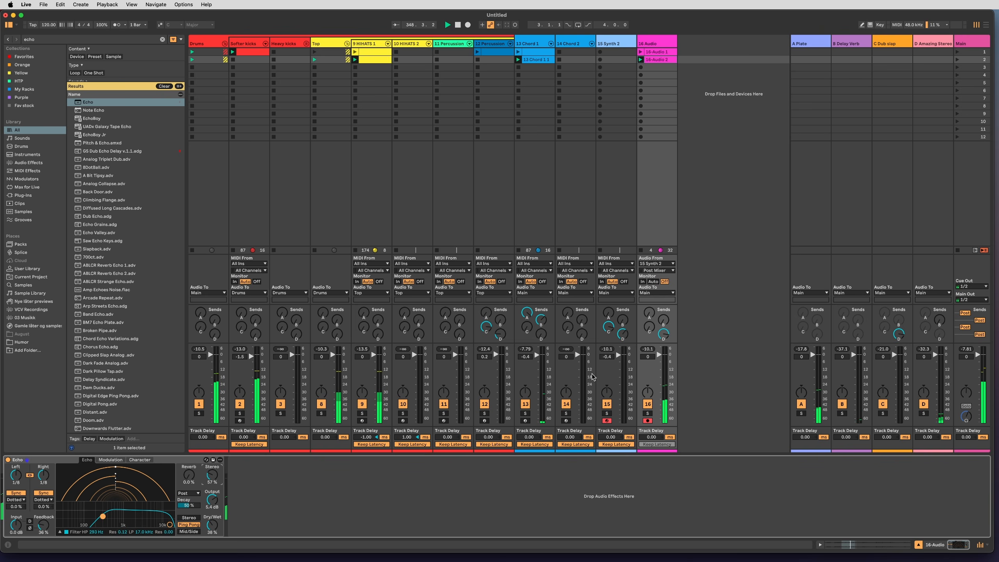
# Add the OTT preset after Echo on 16 Audio and set its amount to 45%.
pyautogui.press('super+f')
pyautogui.write('ott')
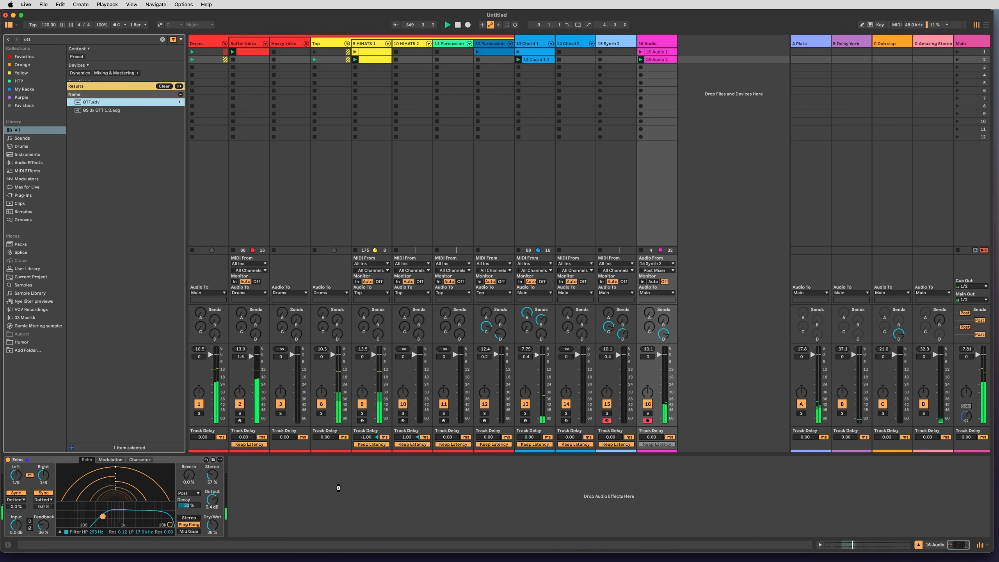
pyautogui.press('Return')
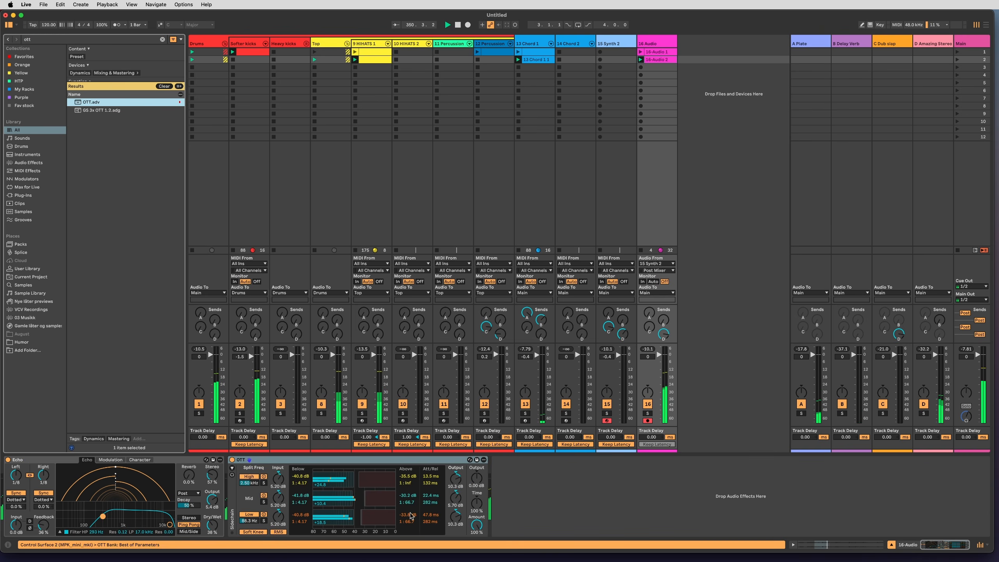
pyautogui.moveTo(476, 524); pyautogui.dragTo(476, 528)
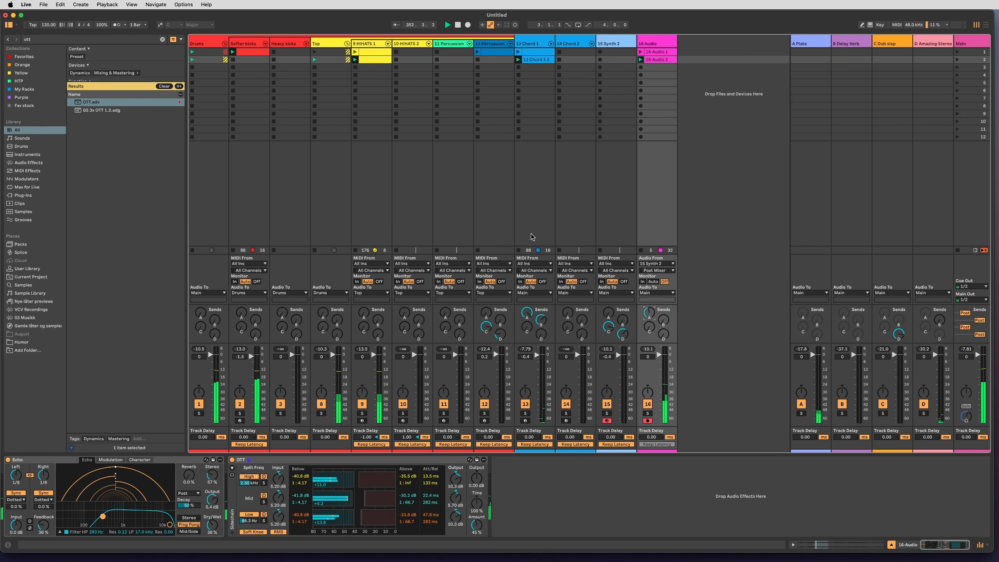
# Launch the 12 Percussion clip and set that track's volume to -3.5.
pyautogui.click(531, 222)
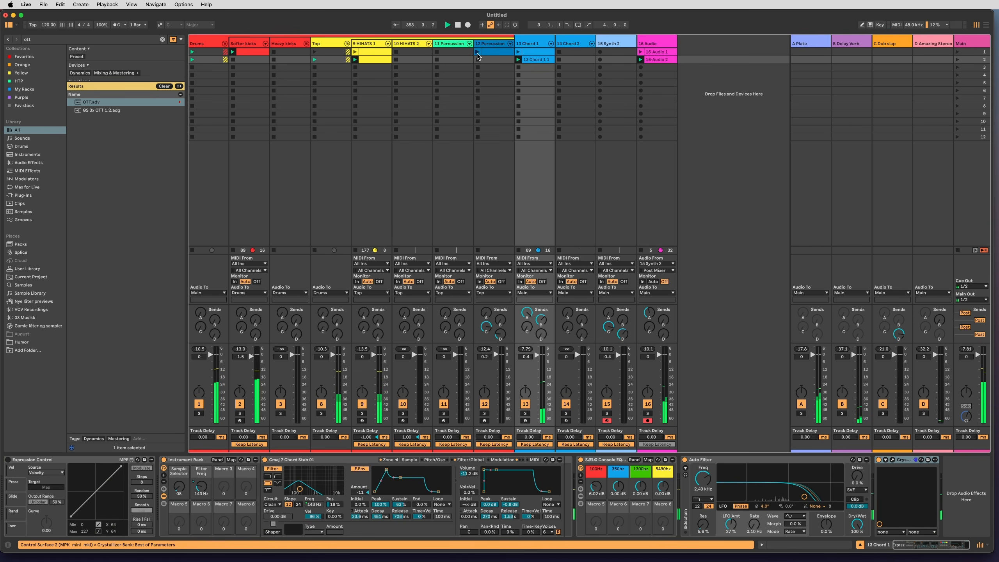
pyautogui.click(490, 52)
# On 16 Audio, narrow Echo's filter to 494 Hz and 8.68 kHz, set OTT's amount to 53% and adjust send C.
pyautogui.click(654, 185)
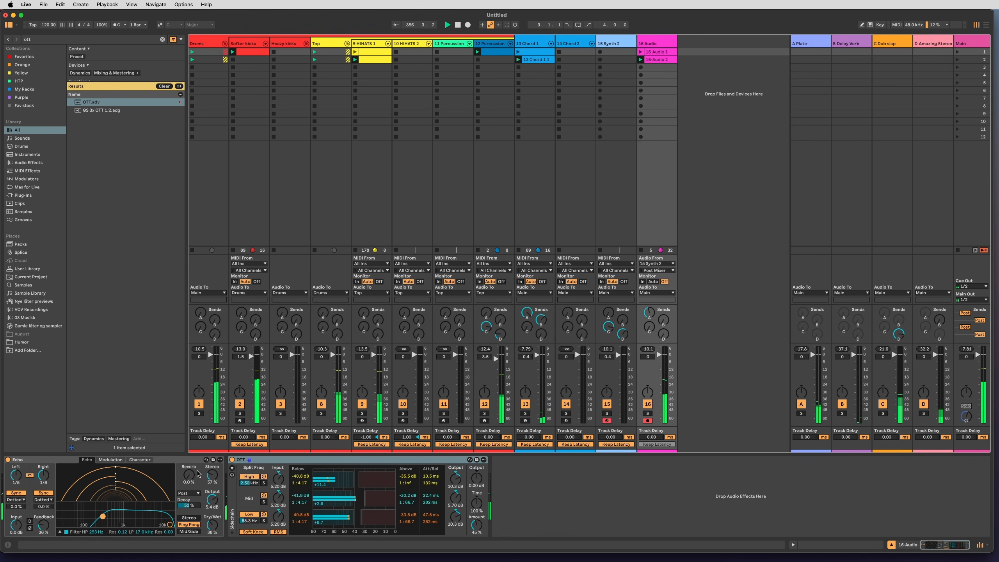
pyautogui.moveTo(103, 519); pyautogui.dragTo(110, 518)
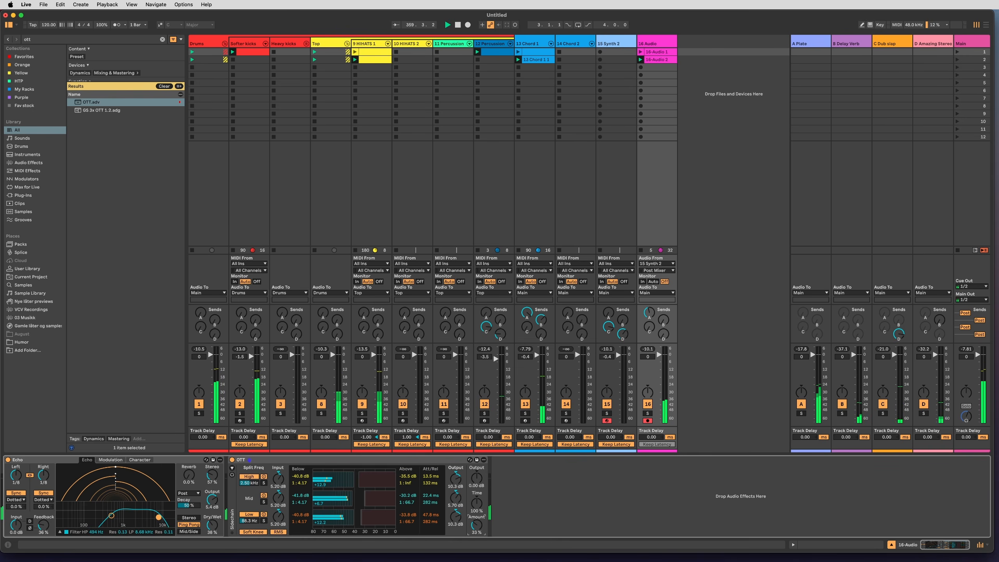
pyautogui.moveTo(650, 331); pyautogui.dragTo(651, 331)
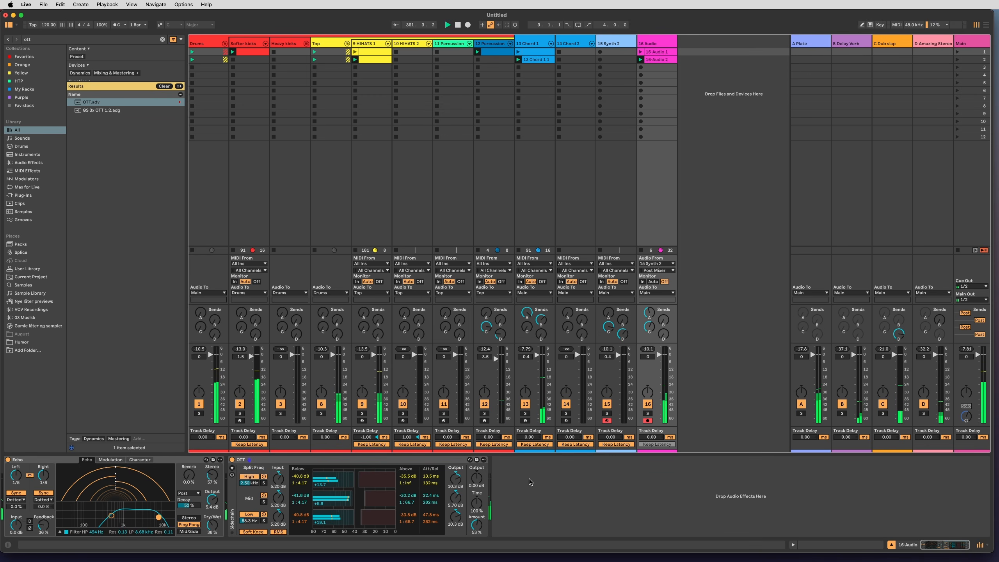
# Add Phaser-Flanger after OTT on the 16 Audio track and adjust the track's send A.
pyautogui.press('super+f')
pyautogui.write('phaser')
pyautogui.press('Down')
pyautogui.press('Return')
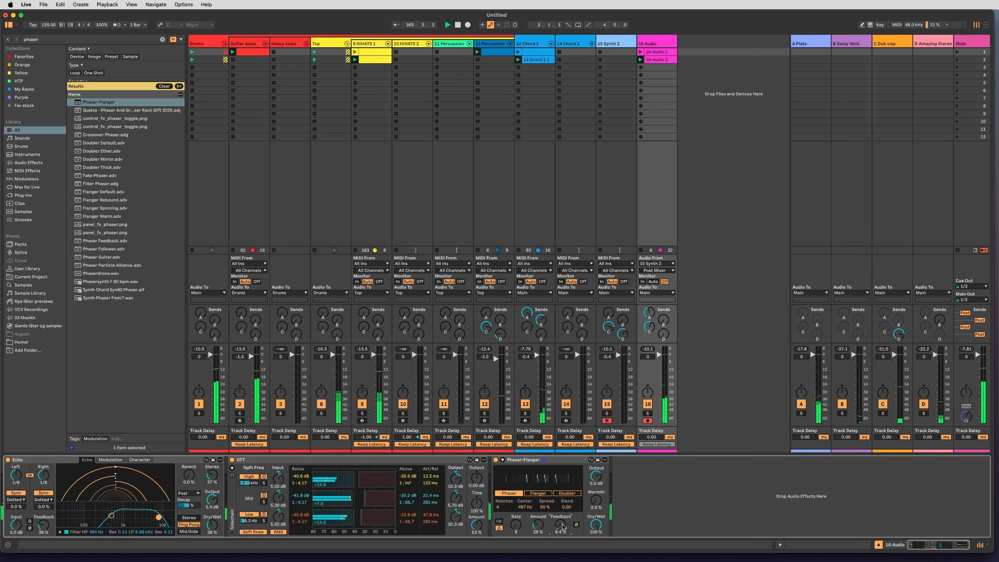
pyautogui.moveTo(649, 314); pyautogui.dragTo(650, 284)
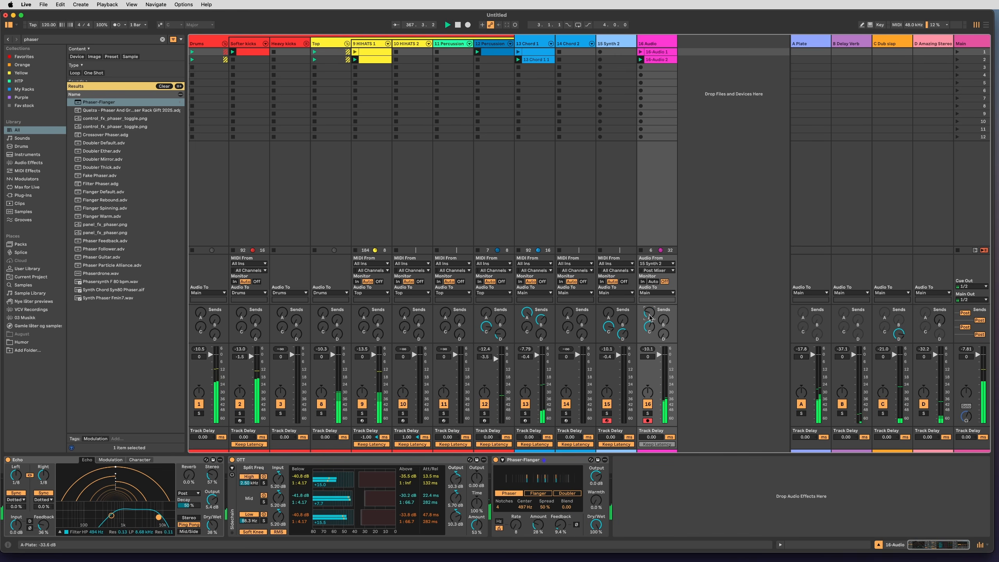
# Shift the 16-Audio 2 clip's 8-bar loop to begin midway through bar 22, with the clip starting at 26.1.1.
pyautogui.click(661, 59)
pyautogui.scroll(-10, 347, 361)
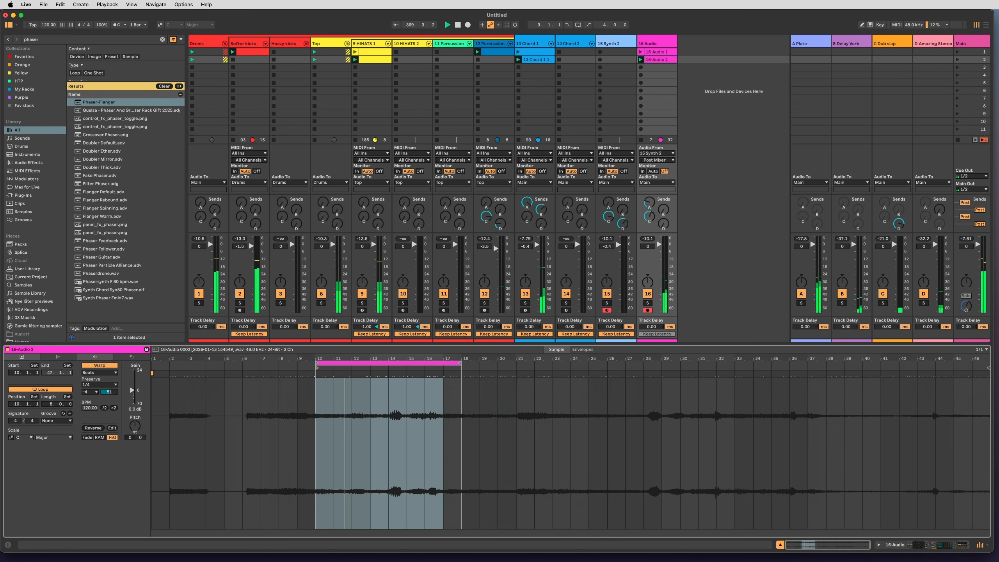
pyautogui.moveTo(357, 363); pyautogui.dragTo(563, 389)
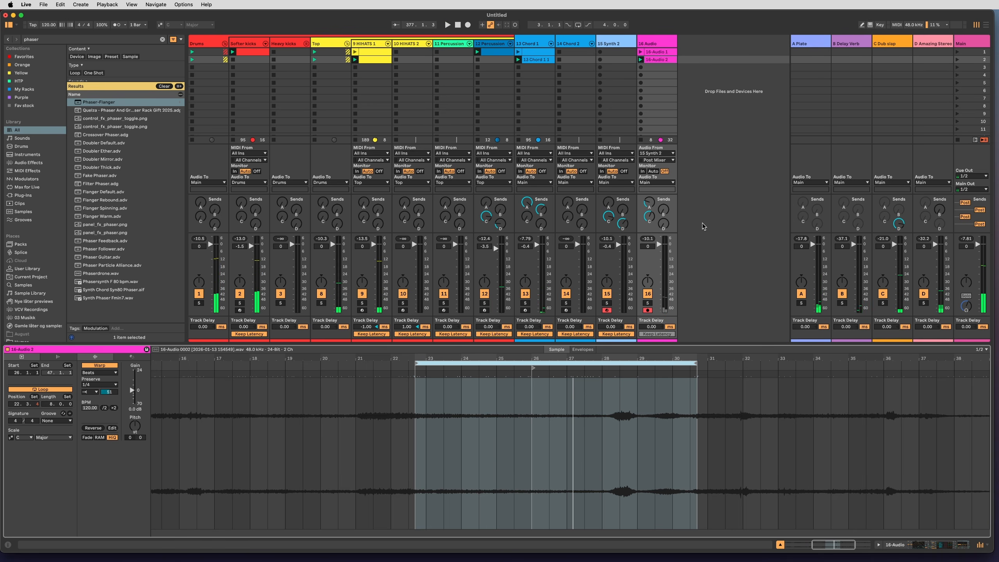
pyautogui.click(723, 212)
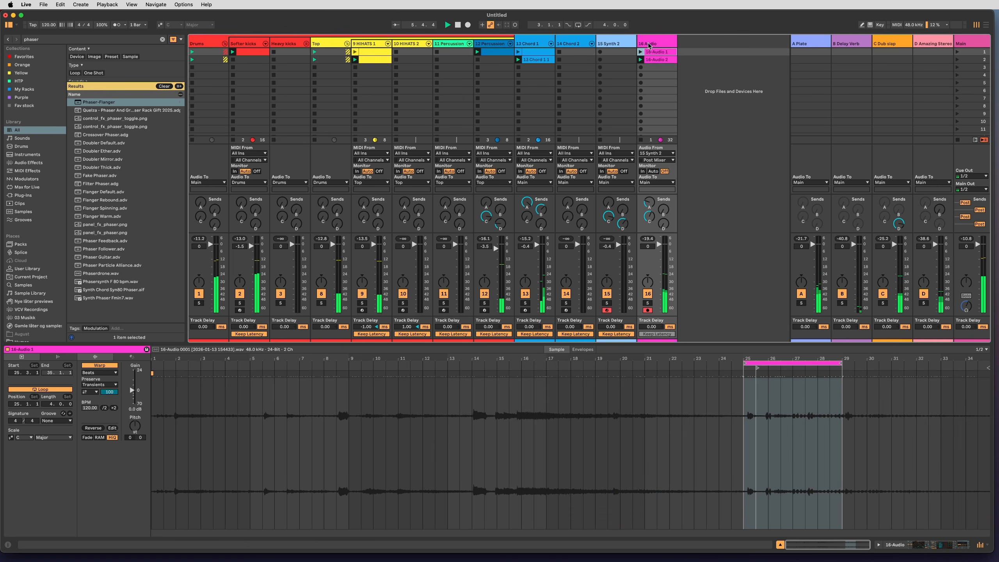
# Change the 16-Audio 1 clip's transient loop mode, lower its envelope amount and set its Beats warping to preserve 1/16.
pyautogui.click(91, 391)
pyautogui.click(90, 398)
pyautogui.moveTo(110, 392); pyautogui.dragTo(110, 408)
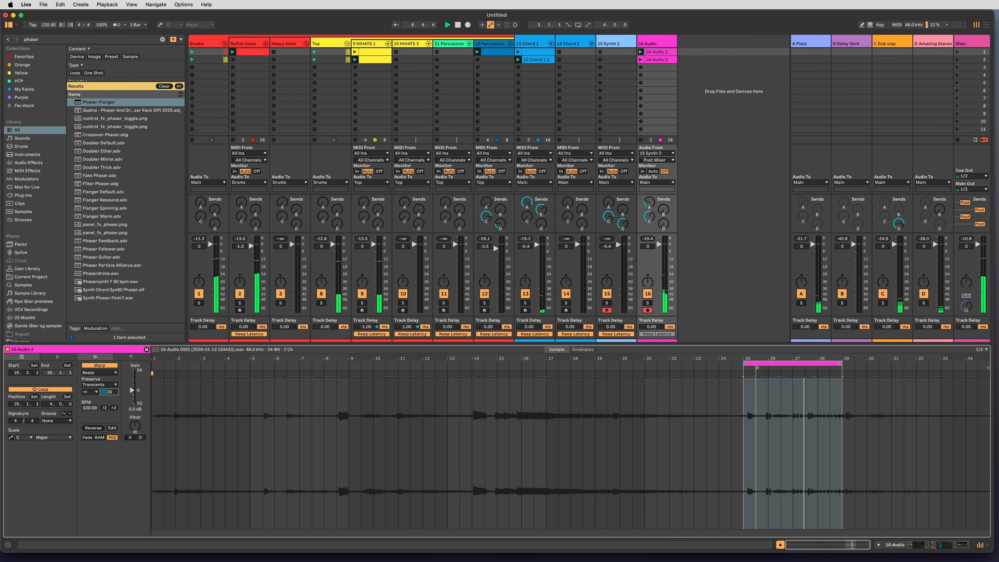
pyautogui.click(110, 385)
pyautogui.click(103, 417)
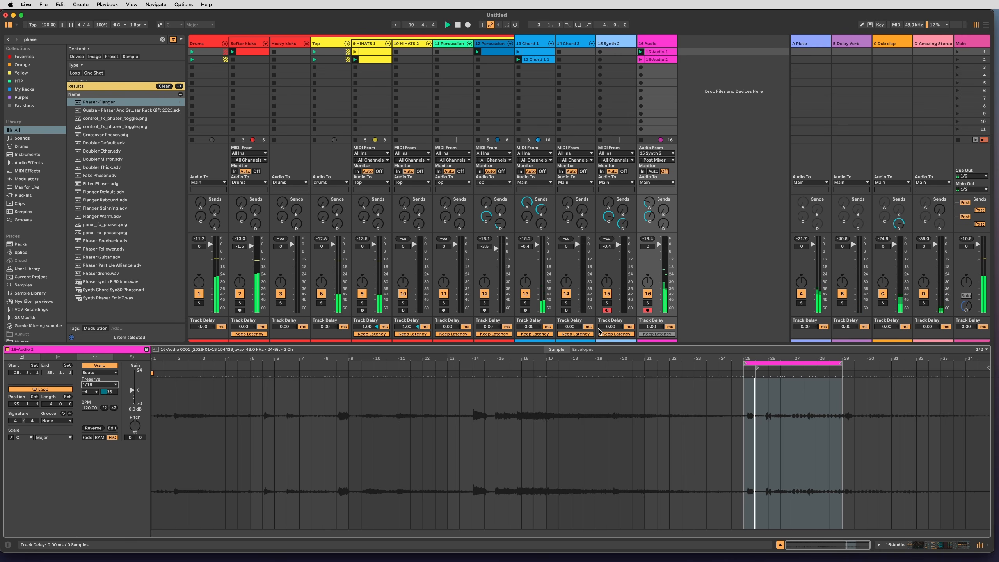
# Raise 16 Audio's send B, lower send C to -29.4 dB and fade the track's volume fully out.
pyautogui.moveTo(650, 221)
pyautogui.mouseDown()
pyautogui.moveTo(664, 154)
pyautogui.moveTo(649, 230)
pyautogui.mouseUp()
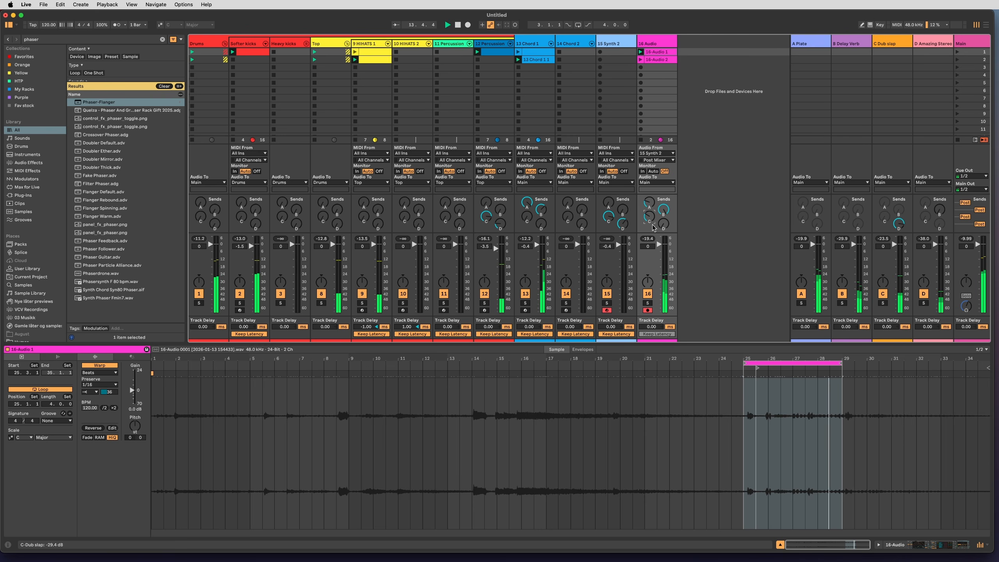
pyautogui.moveTo(769, 359)
pyautogui.mouseDown()
pyautogui.moveTo(736, 359)
pyautogui.moveTo(769, 359)
pyautogui.mouseUp()
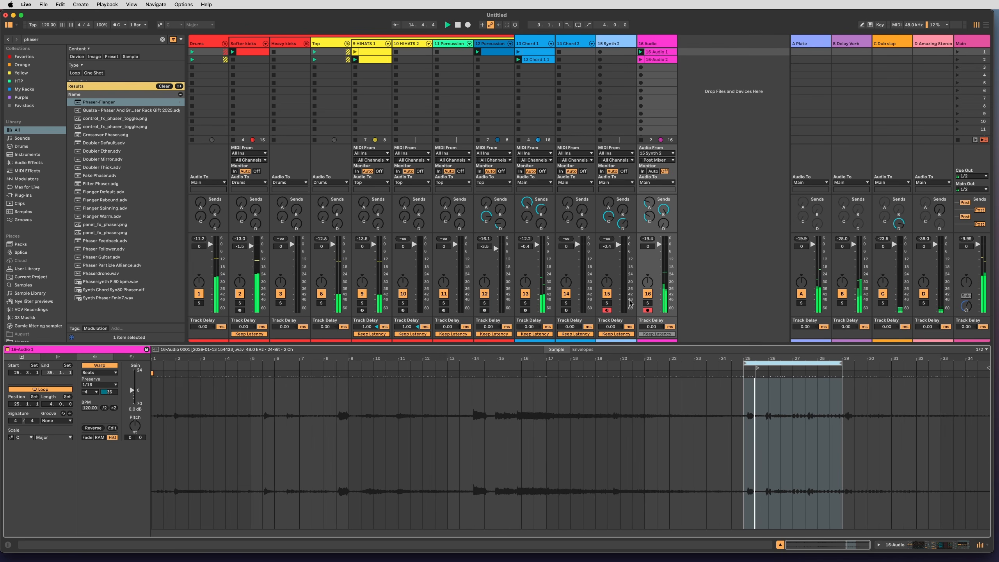
pyautogui.moveTo(657, 256); pyautogui.dragTo(657, 275)
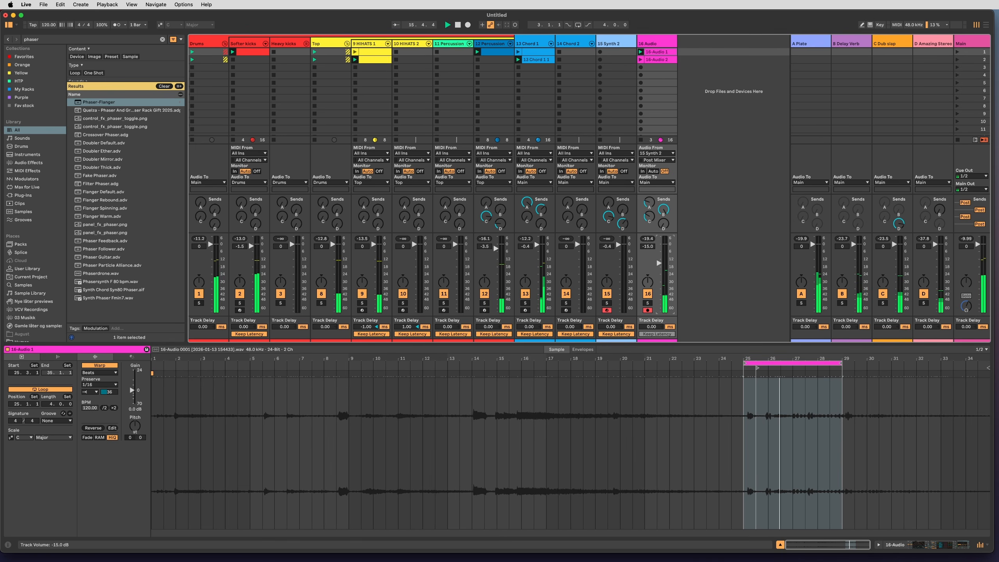
pyautogui.moveTo(658, 311); pyautogui.dragTo(658, 291)
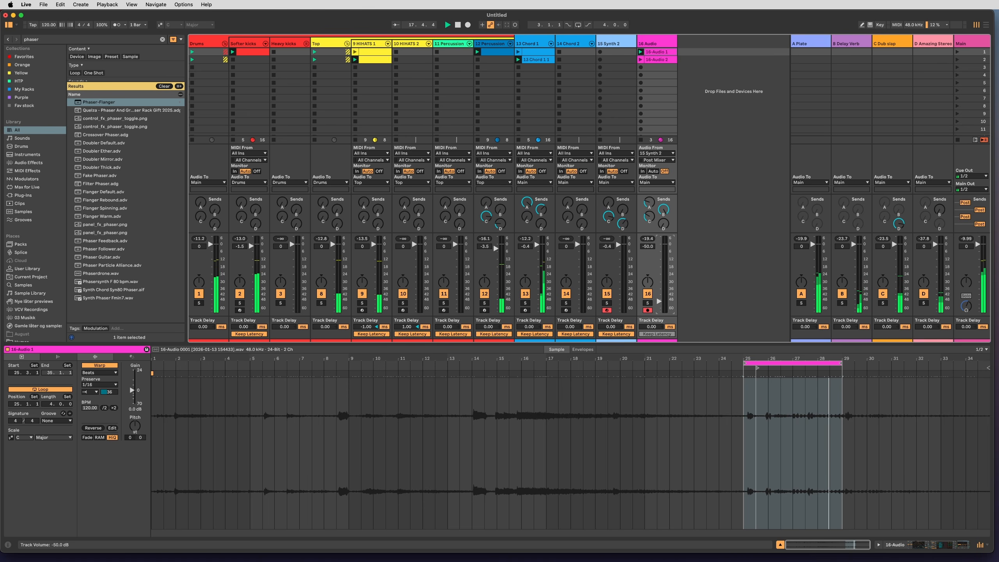
pyautogui.moveTo(659, 290); pyautogui.dragTo(659, 311)
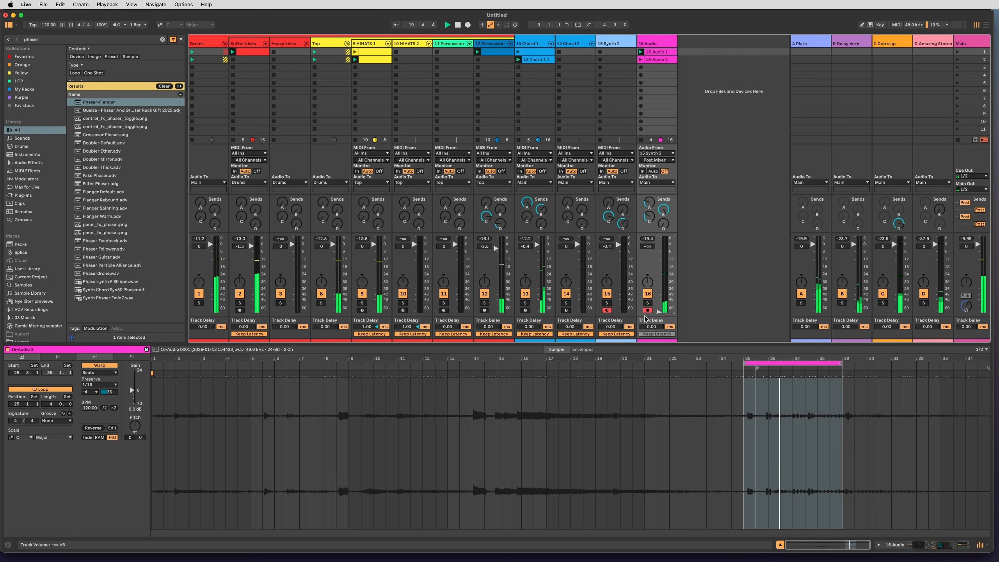
# Set OTT's amount on 16 Audio to 100% and start fading the track's volume back in.
pyautogui.hotkey('shift', 'Tab')
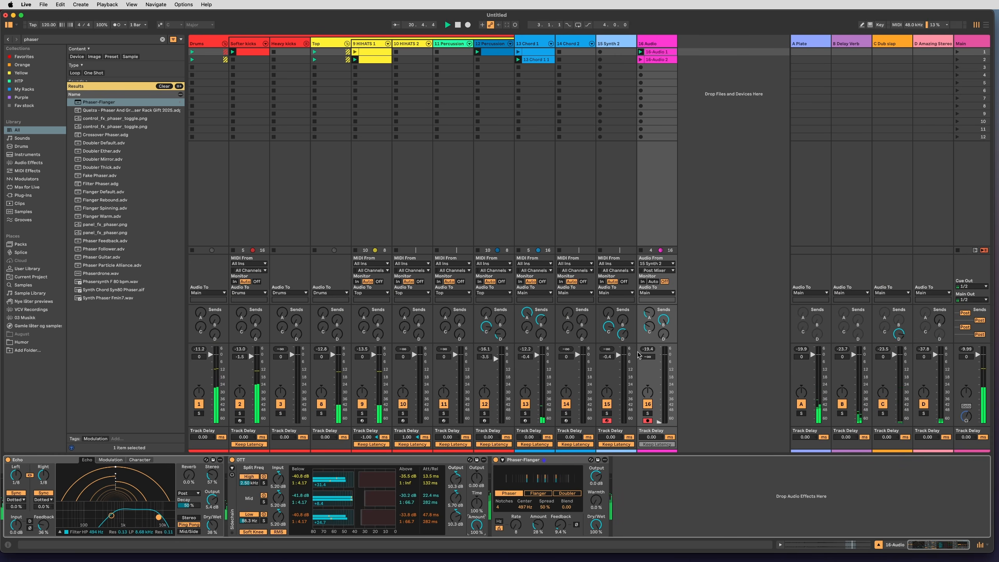
pyautogui.moveTo(661, 387); pyautogui.dragTo(661, 376)
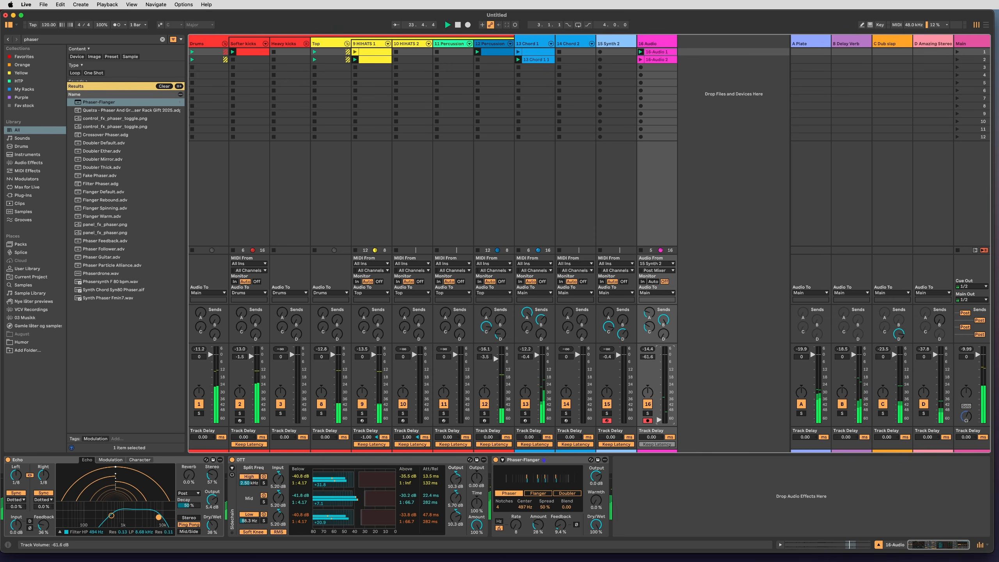
# Raise the Auto Filter frequency on 13 Chord 1 to 3.46 kHz and set 16 Audio's volume to -18.7.
pyautogui.click(524, 439)
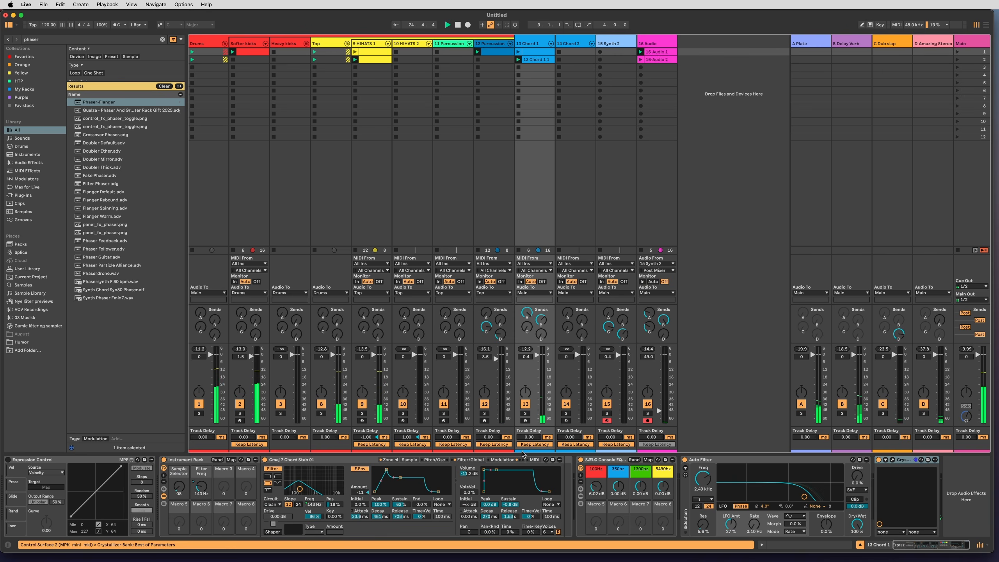
pyautogui.moveTo(734, 481); pyautogui.dragTo(707, 478)
pyautogui.moveTo(671, 398); pyautogui.dragTo(671, 355)
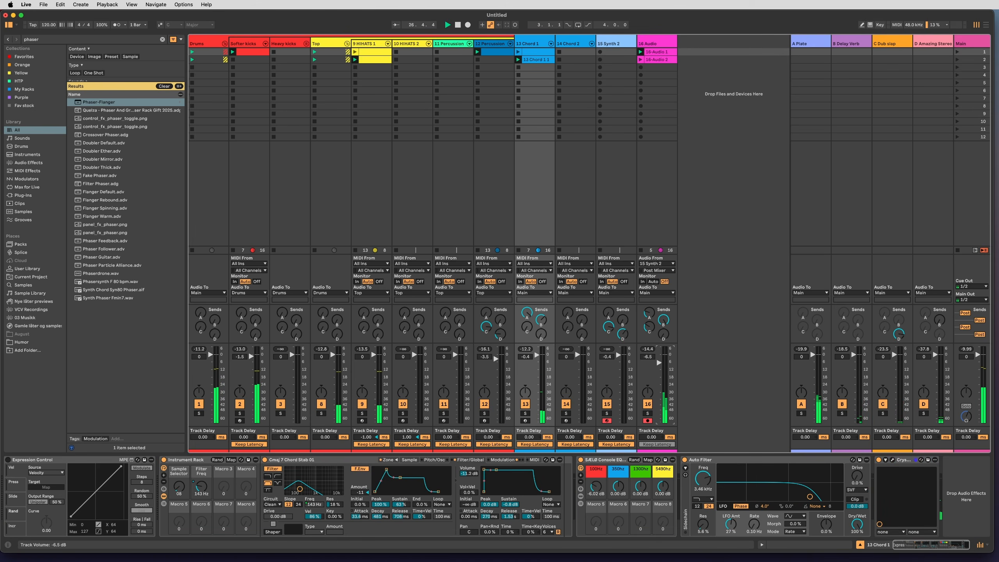
pyautogui.moveTo(659, 418); pyautogui.dragTo(658, 421)
pyautogui.moveTo(659, 373); pyautogui.dragTo(658, 378)
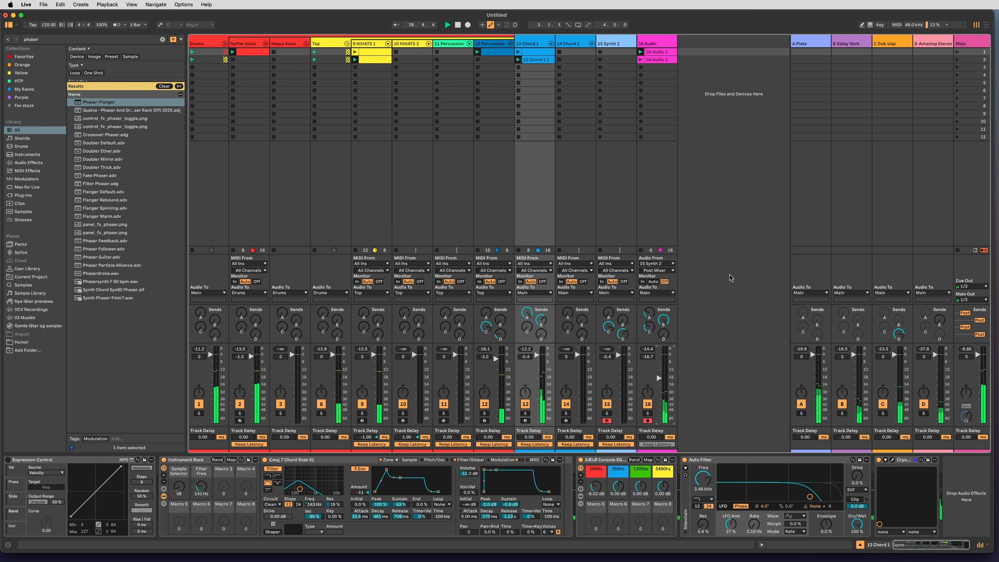